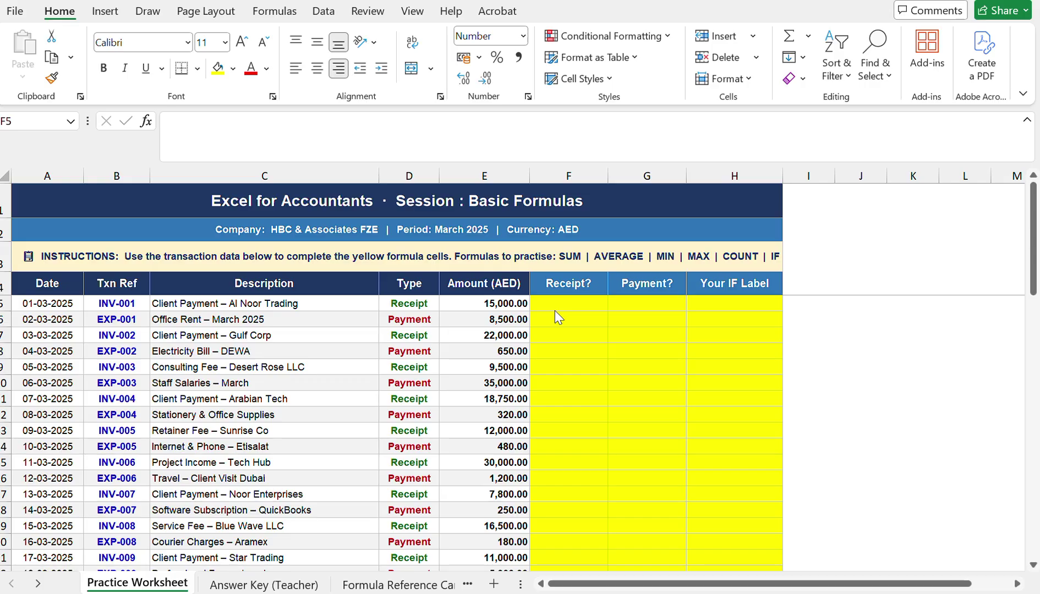
scroll(362, 373, down, 3)
scroll(362, 373, down, 2)
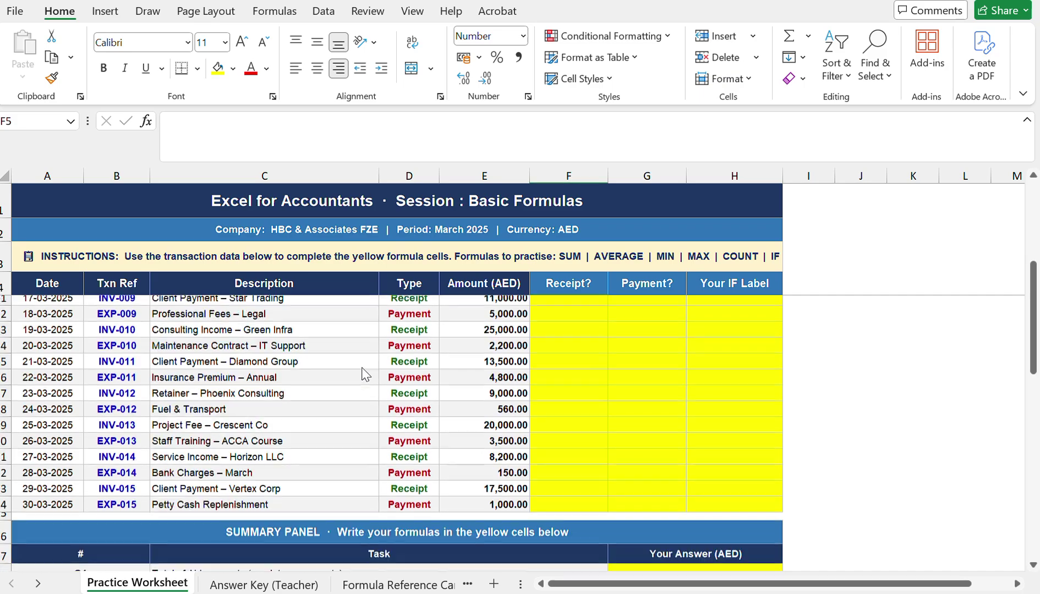
scroll(362, 373, up, 6)
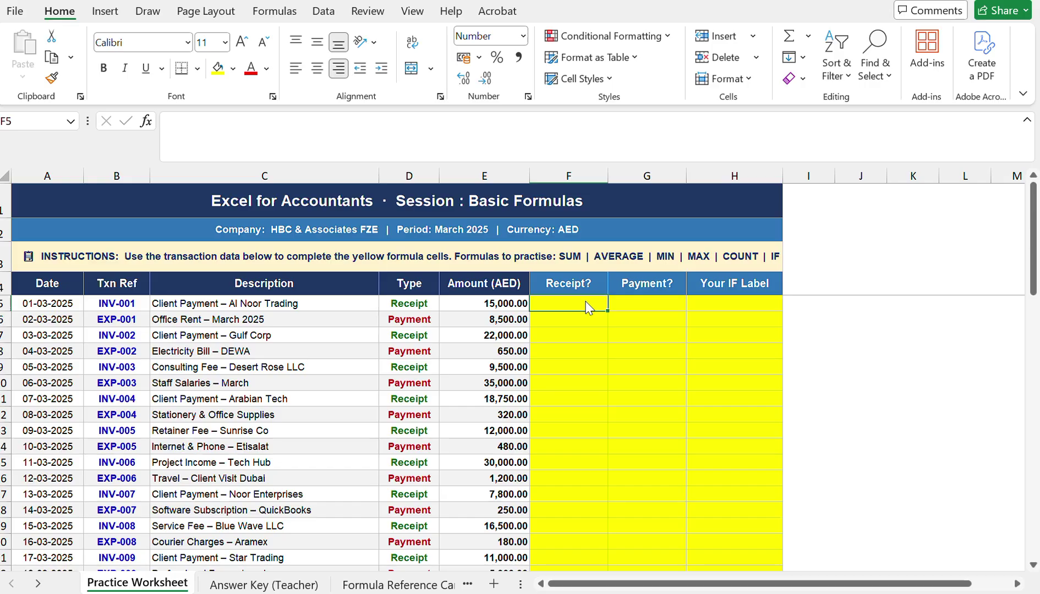
scroll(586, 301, down, 7)
scroll(585, 302, up, 7)
click(579, 307)
text(15000)
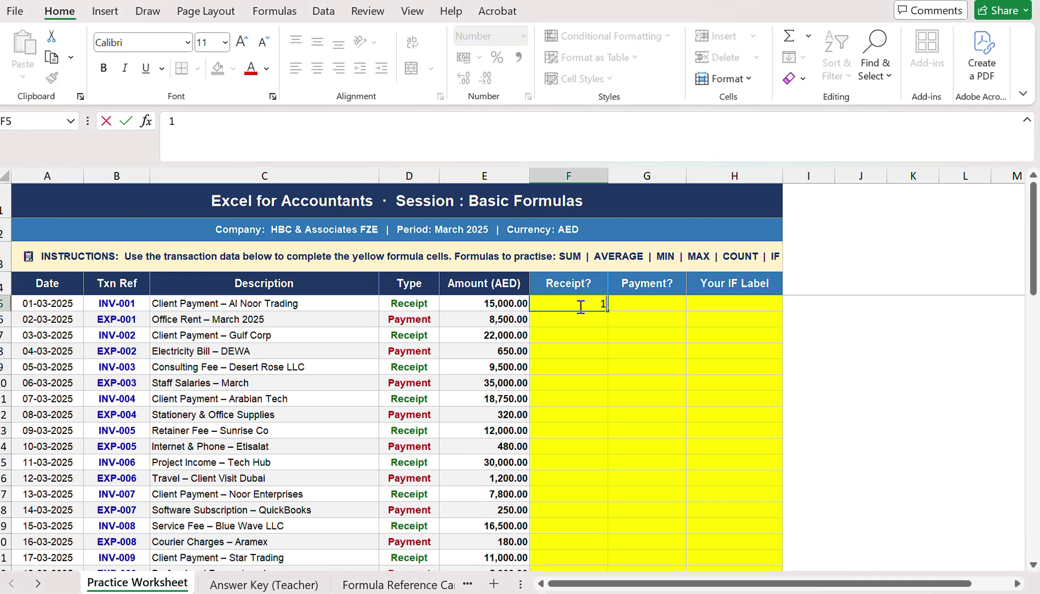
key(BackSpace)
key(BackSpace)
key(Escape)
Step: Enter the formula =IF(D5="Receipt",E5) in cell F5 of the Practice Worksheet
click(268, 585)
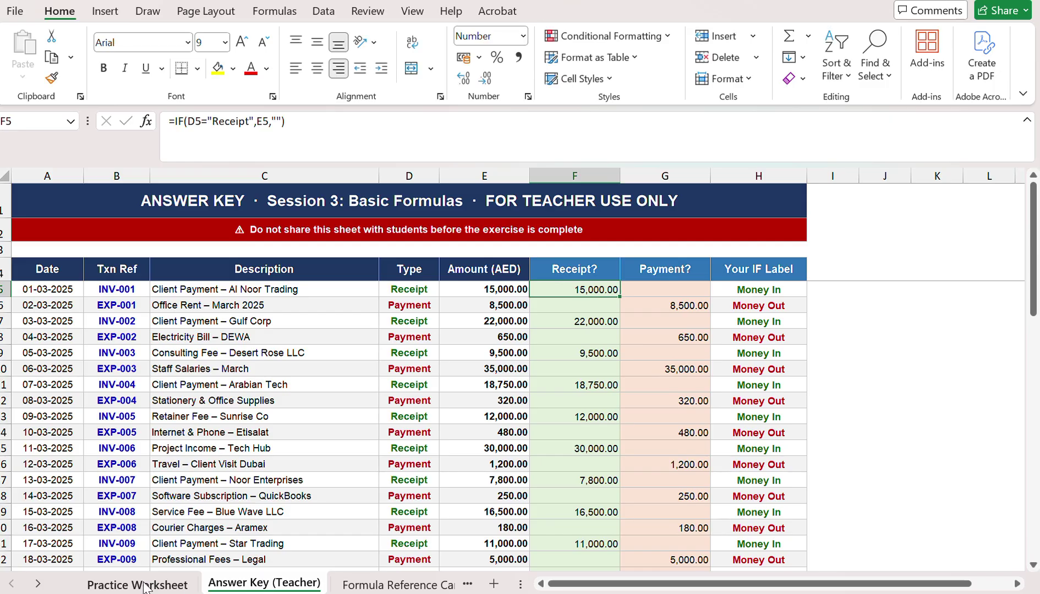
click(147, 584)
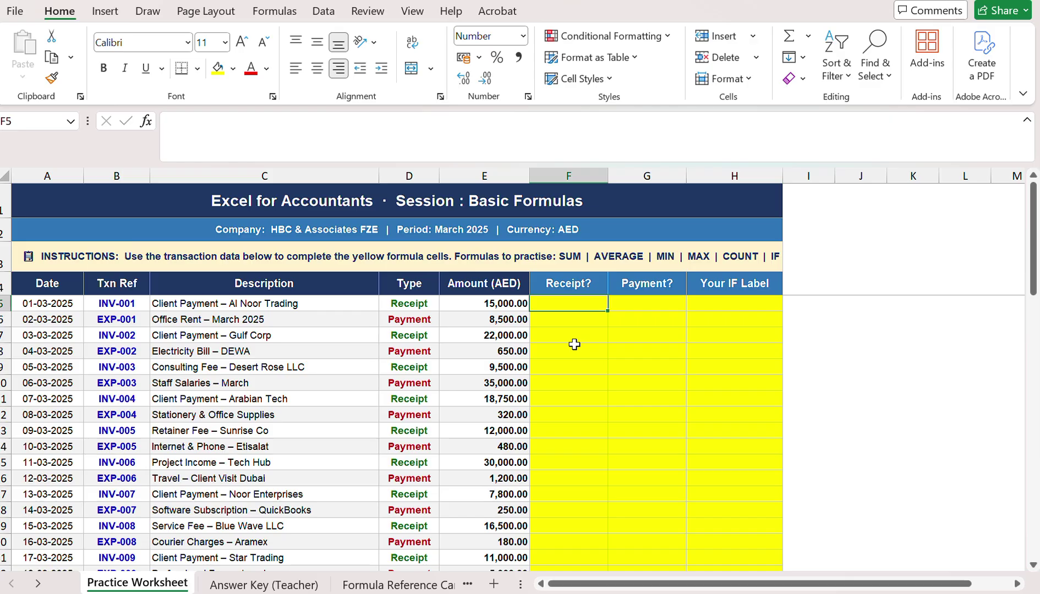
text(=IF)
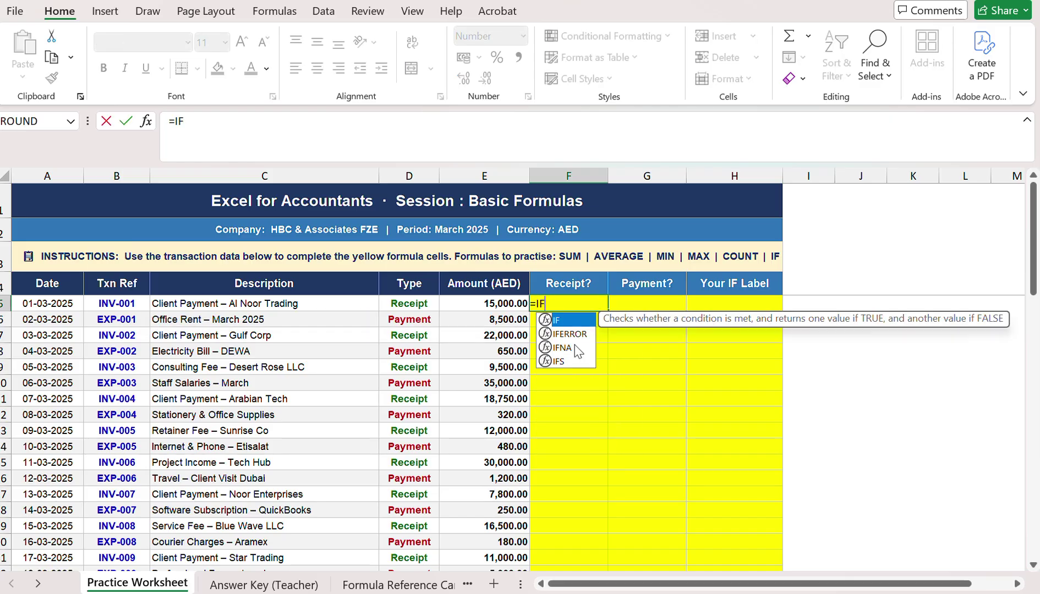
text(()
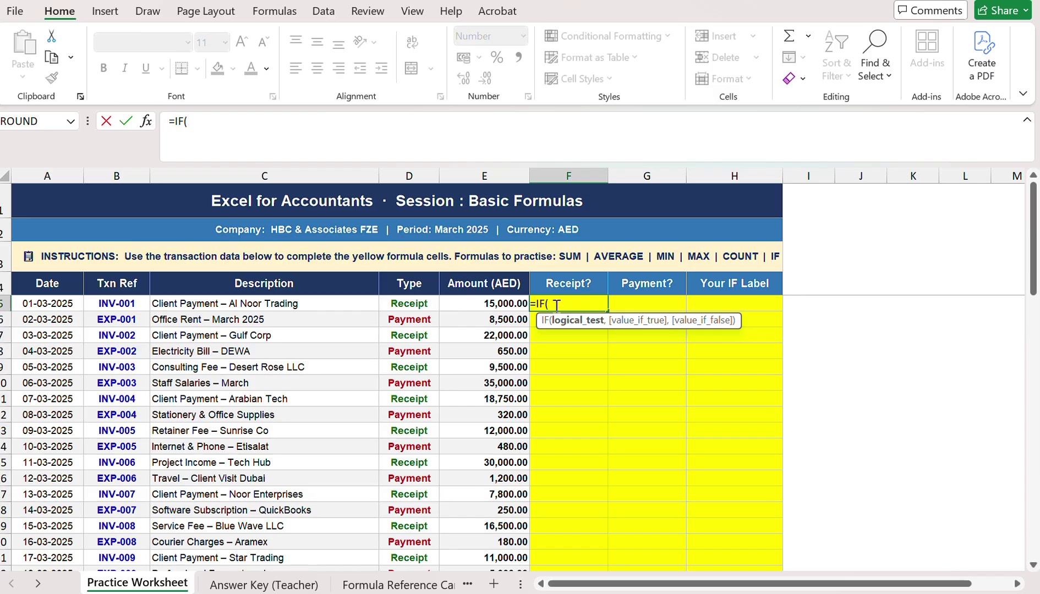
click(426, 305)
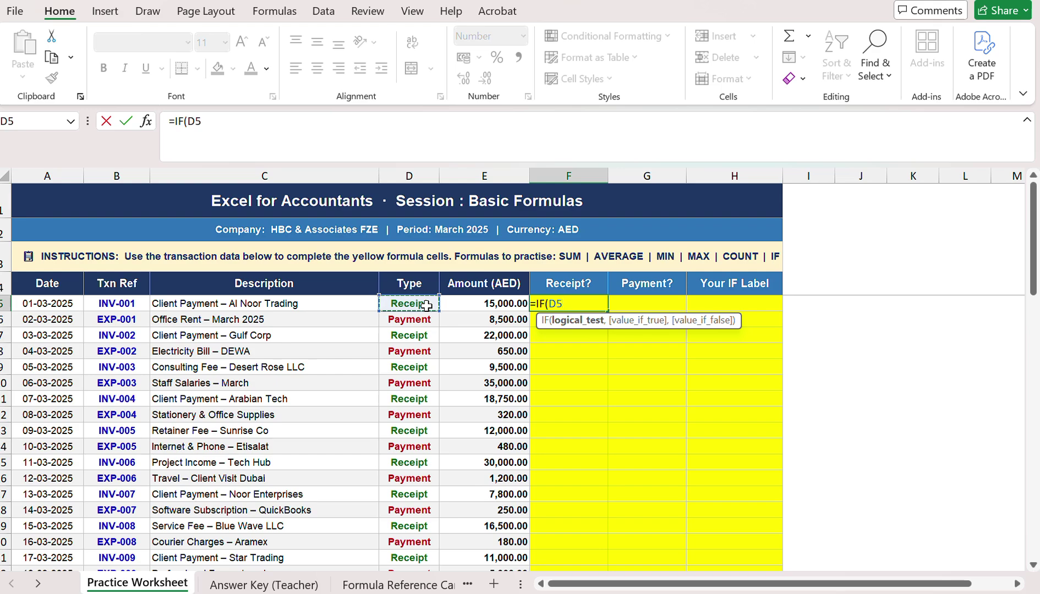
text(="Re)
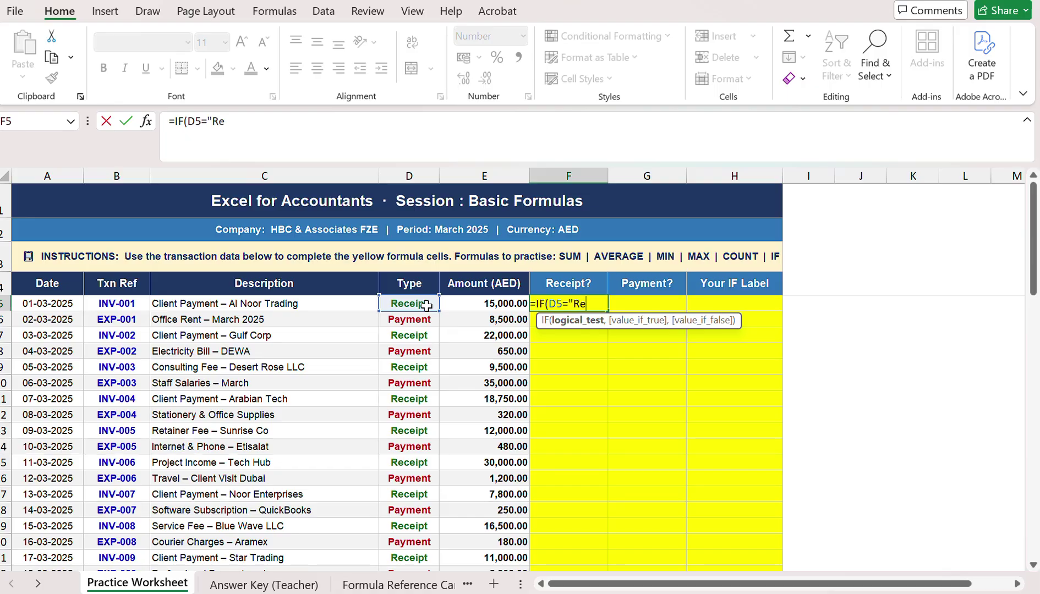
text(ceipt)
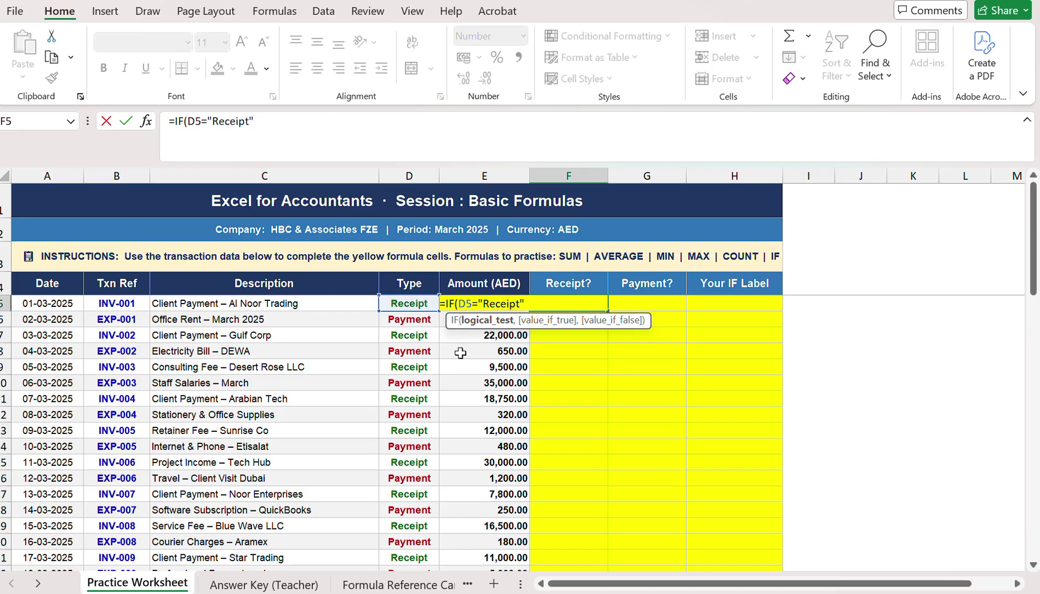
text(,)
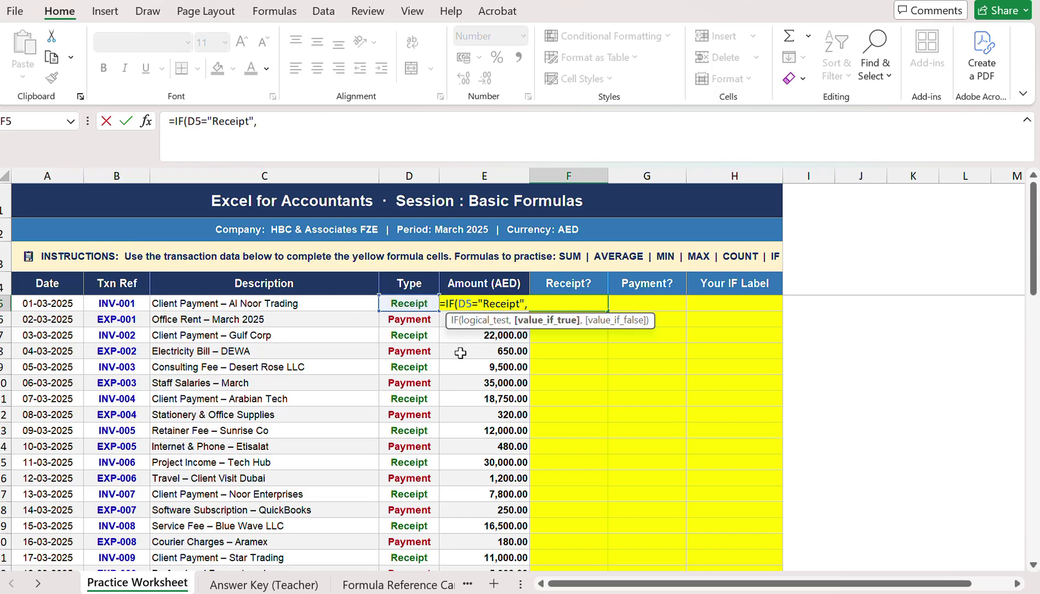
key(Left)
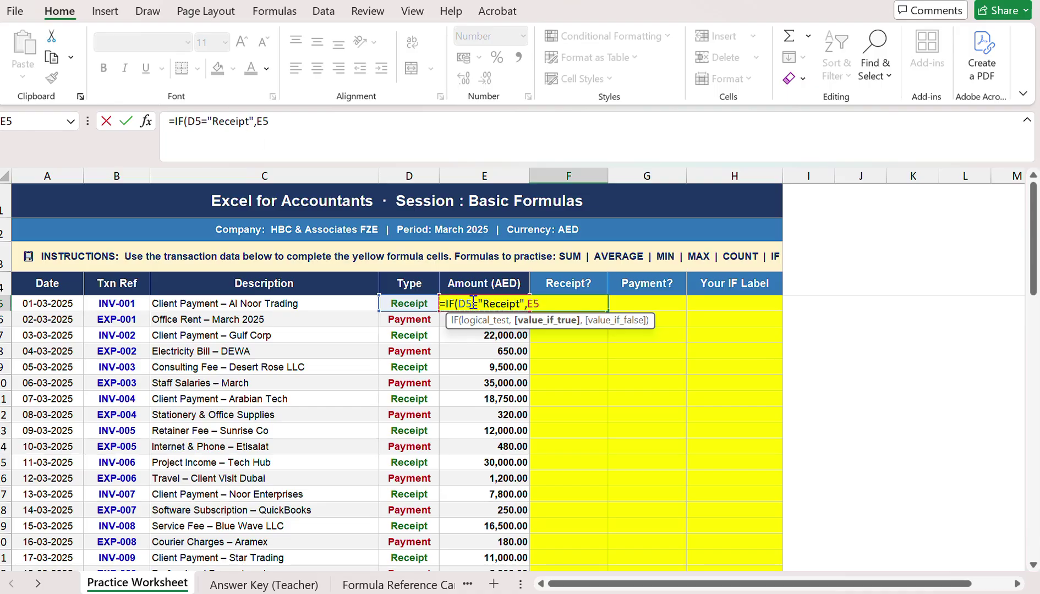
text())
key(Return)
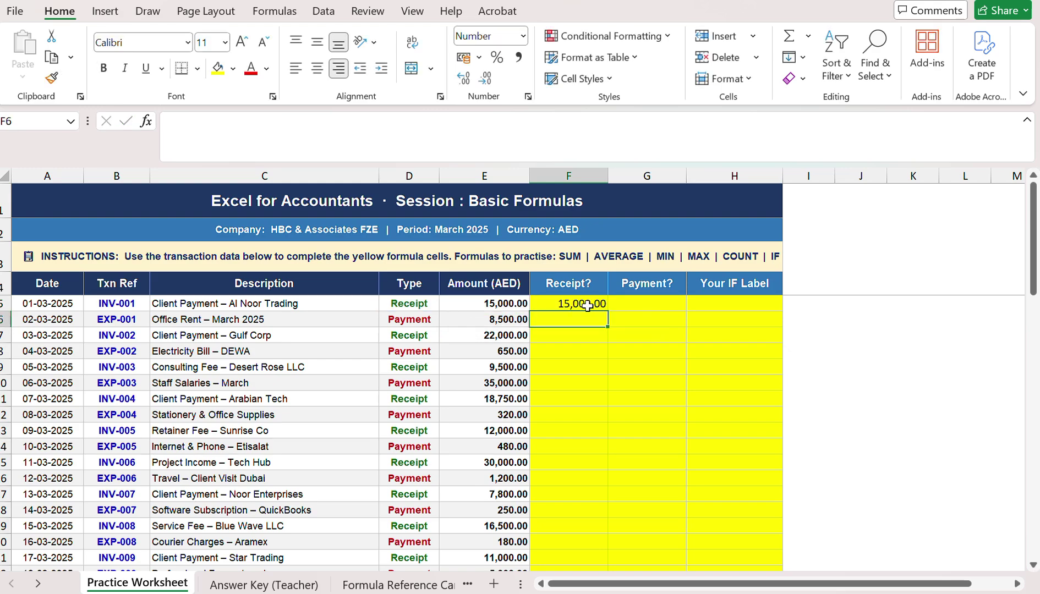
Step: Fill the F5 formula down the Receipt? column through F34
click(587, 305)
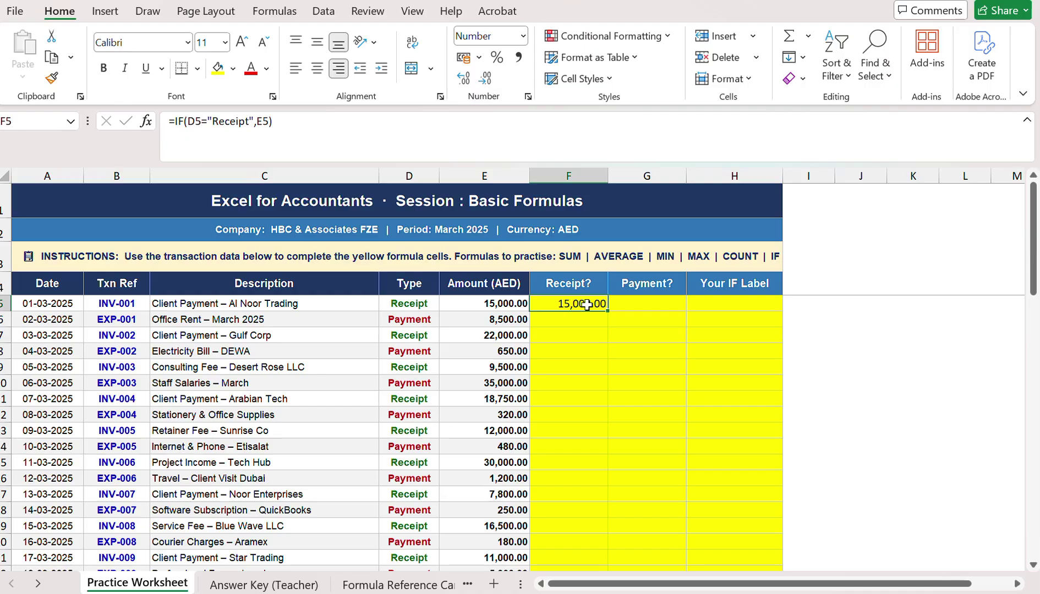
key(Up)
key(Down)
key(Down)
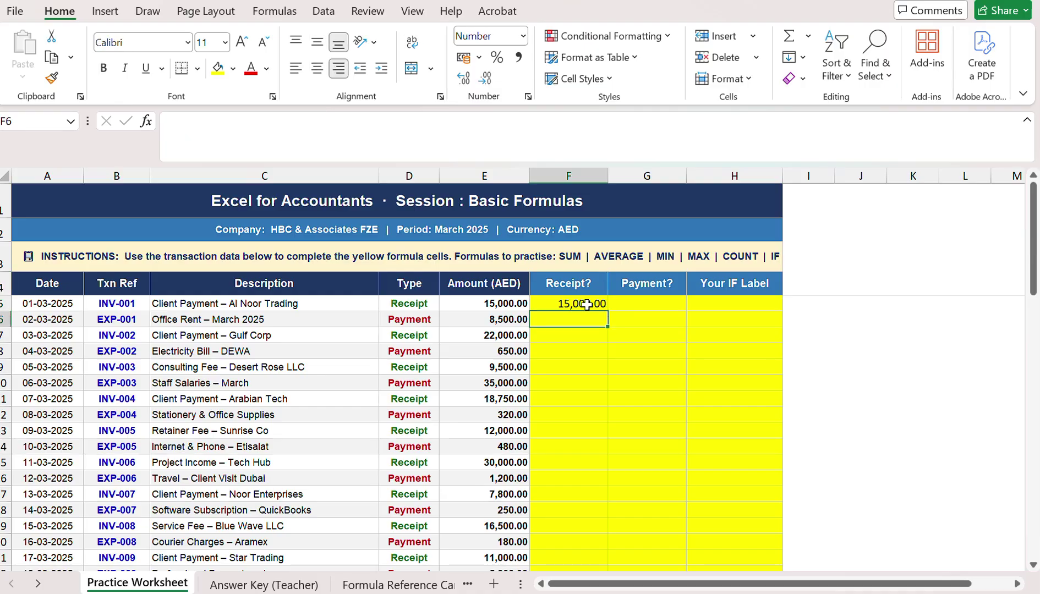
key(Up)
key(shift+Down)
key(shift+Down)
key(shift+Down)
key(shift+Down)
key(shift+Down)
key(shift+Down)
key(shift+Down)
key(shift+Down)
key(shift+Down)
key(shift+Down)
key(shift+Down)
key(shift+Down)
key(shift+Down)
key(shift+Down)
key(shift+Down)
key(shift+Down)
key(shift+Down)
key(shift+Down)
key(shift+Down)
key(shift+Down)
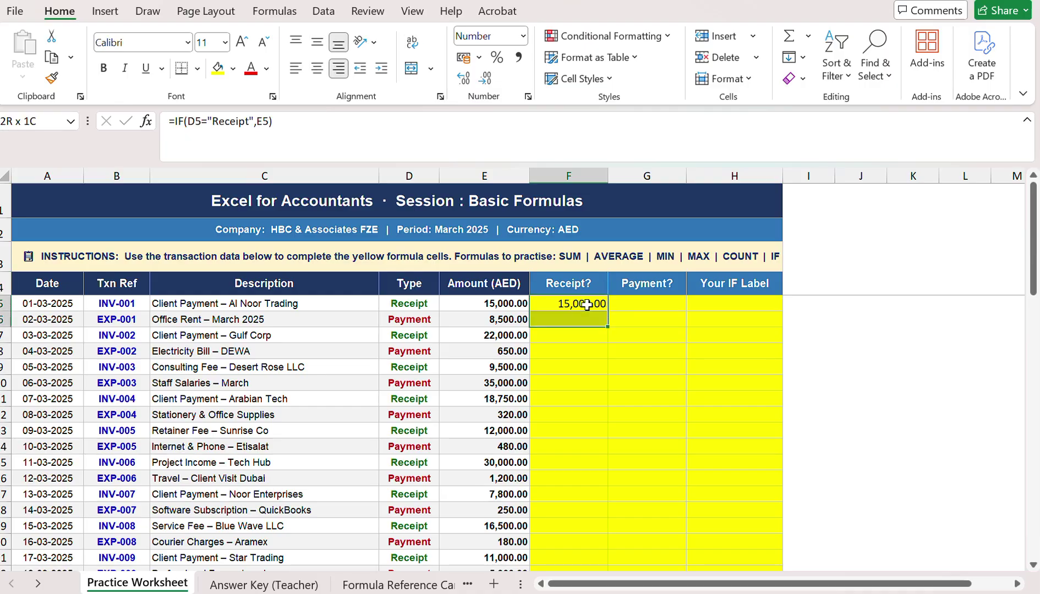
key(shift+Down)
key(shift+Down)
key(shift+Down)
key(shift+Down)
key(shift+Down)
key(shift+Down)
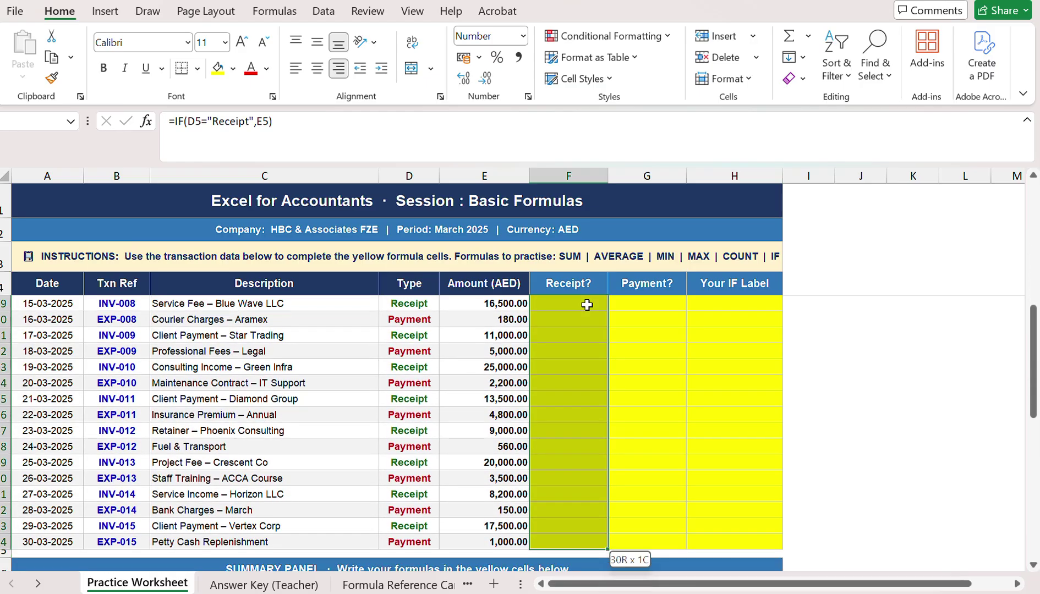
key(ctrl+d)
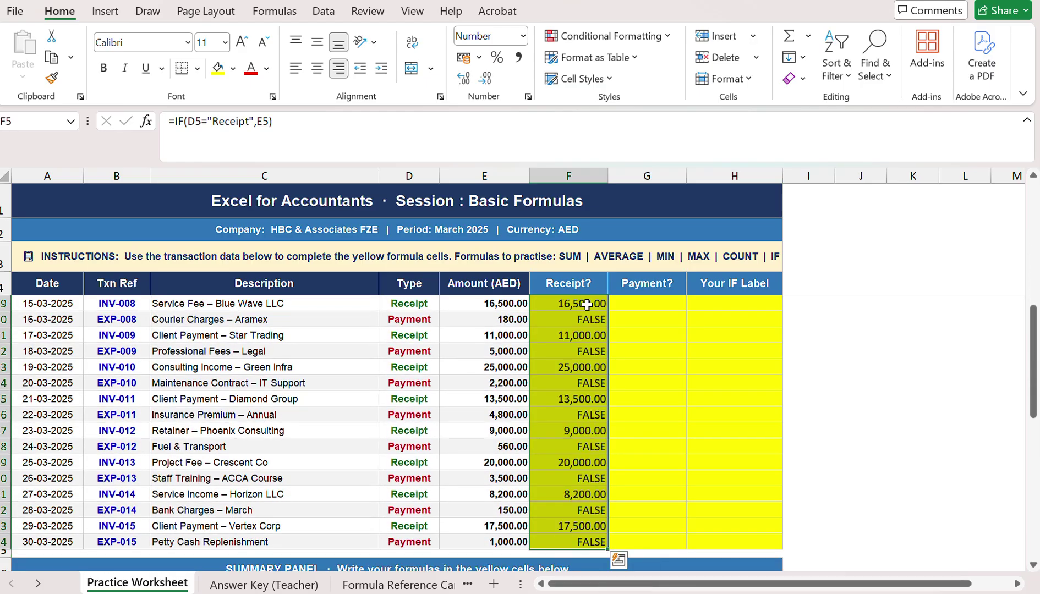
scroll(618, 381, up, 5)
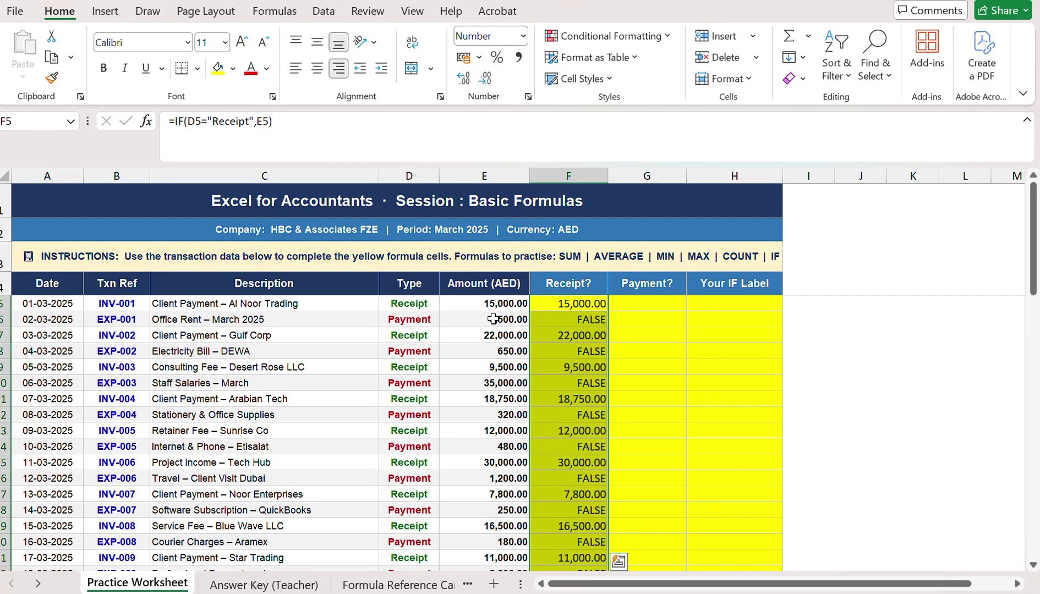
Step: Add an empty text "" as the value-if-false argument, making the F5 formula =IF(D5="Receipt",E5,"")
click(582, 320)
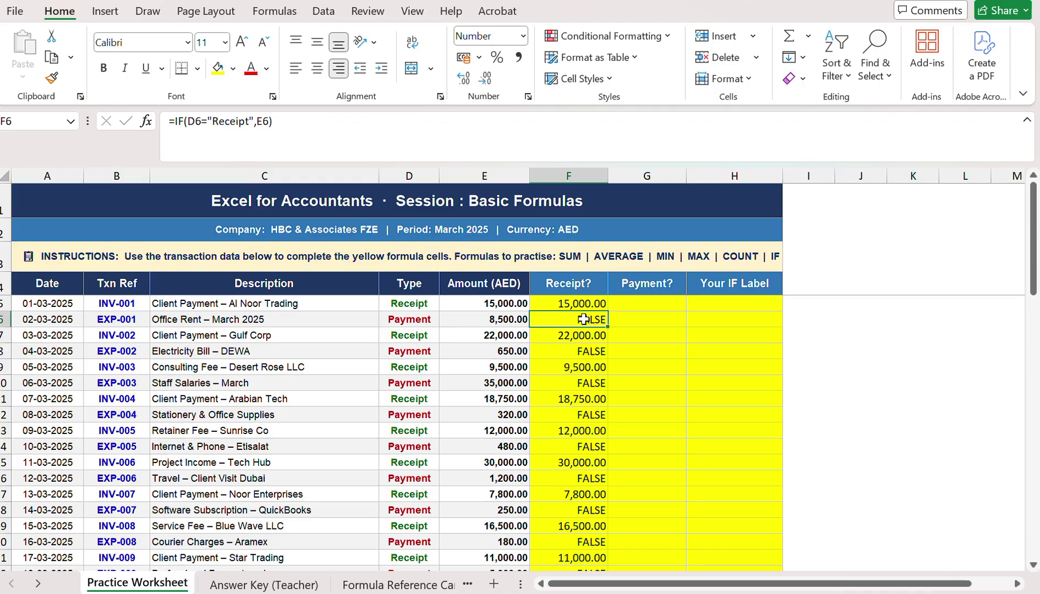
click(581, 303)
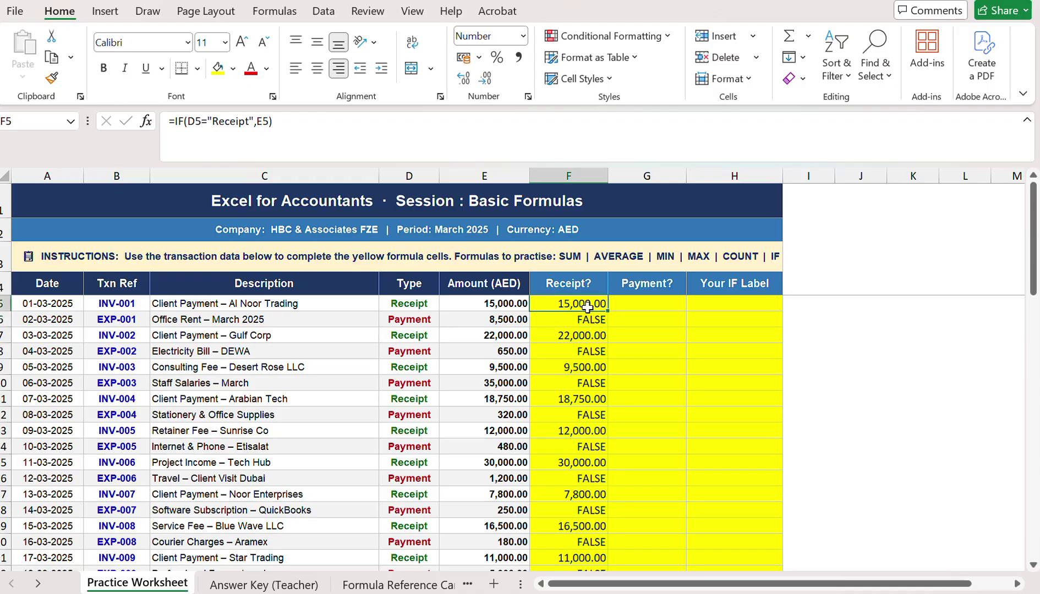
click(270, 122)
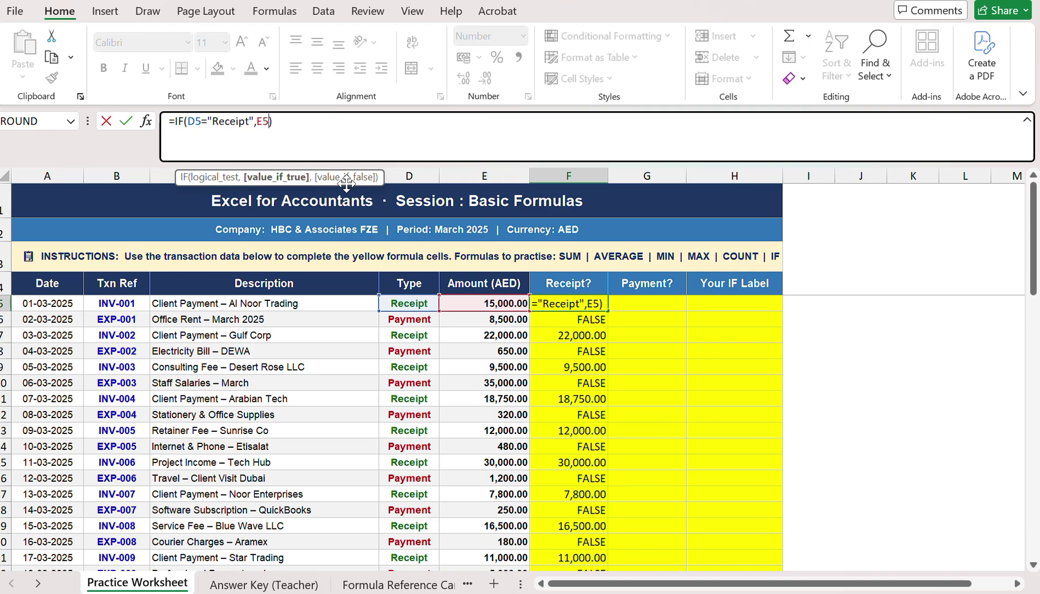
text(,)
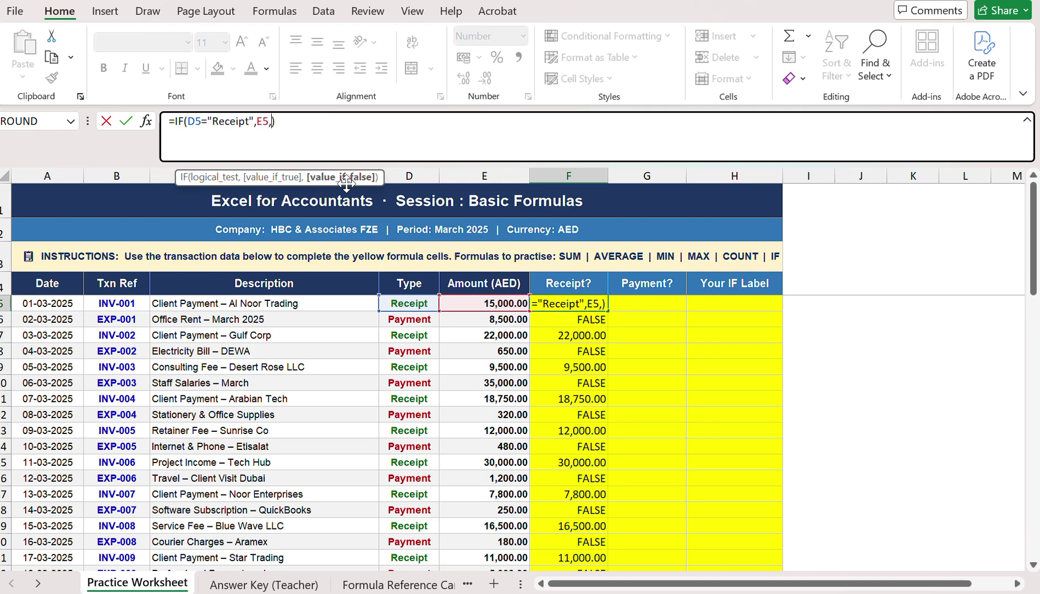
text("")
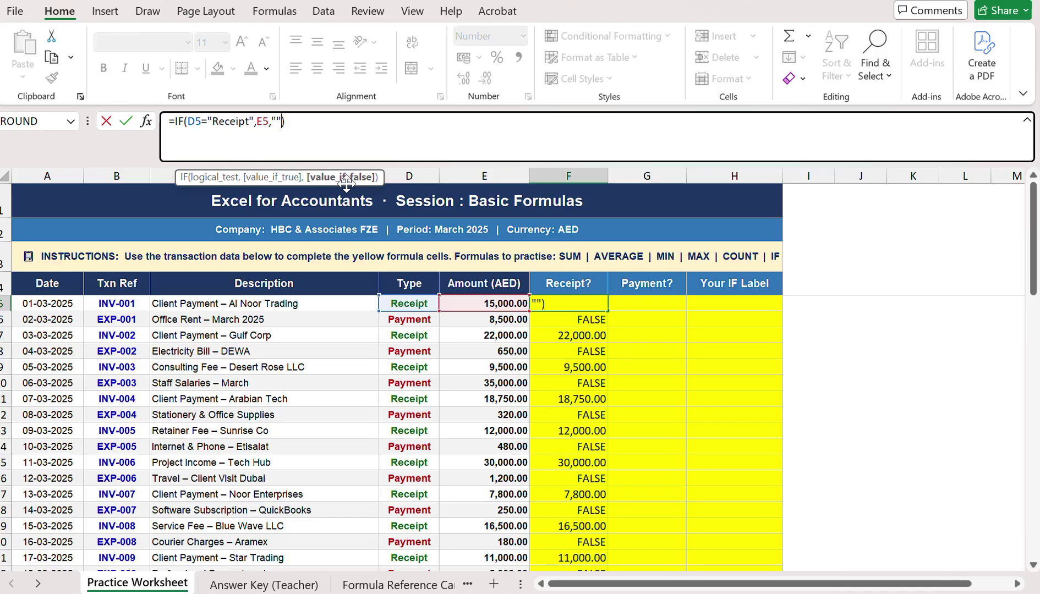
key(ctrl+Return)
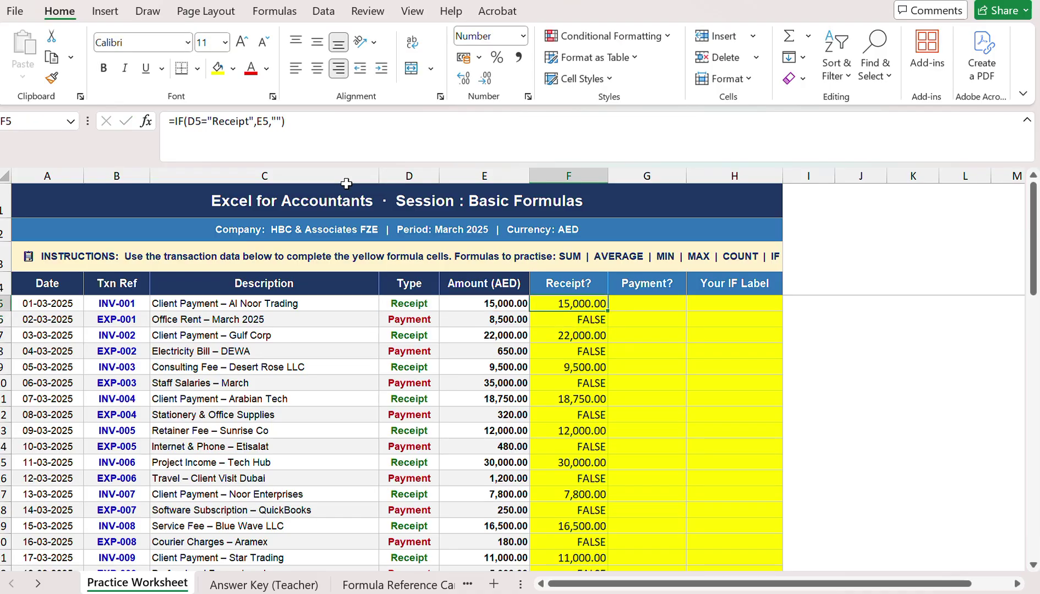
Step: Fill the revised F5 formula down to F34, replacing the existing formulas in the Receipt? column
key(shift+Down)
key(shift+Down)
key(shift+Down)
key(shift+Down)
key(shift+Down)
key(shift+Down)
key(shift+Down)
key(shift+Down)
key(shift+Down)
key(shift+Down)
key(shift+Down)
key(shift+Down)
key(shift+Down)
key(shift+Down)
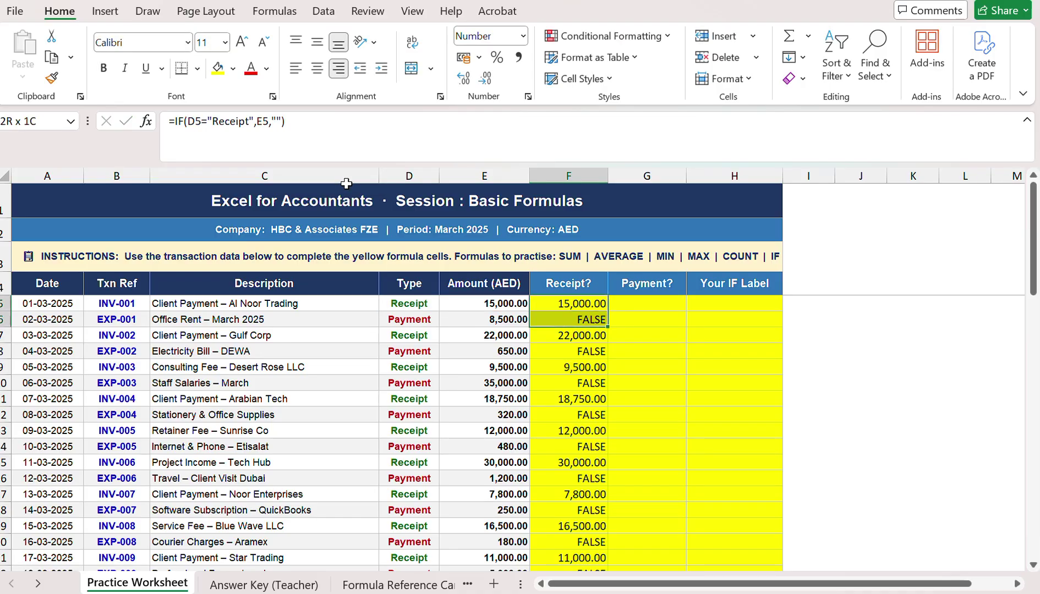
key(shift+Down)
key(shift+Down)
key(shift+Down)
key(shift+Down)
key(shift+Down)
key(shift+Down)
key(shift+Down)
key(shift+Down)
key(shift+Down)
key(shift+Down)
key(shift+Down)
key(shift+Down)
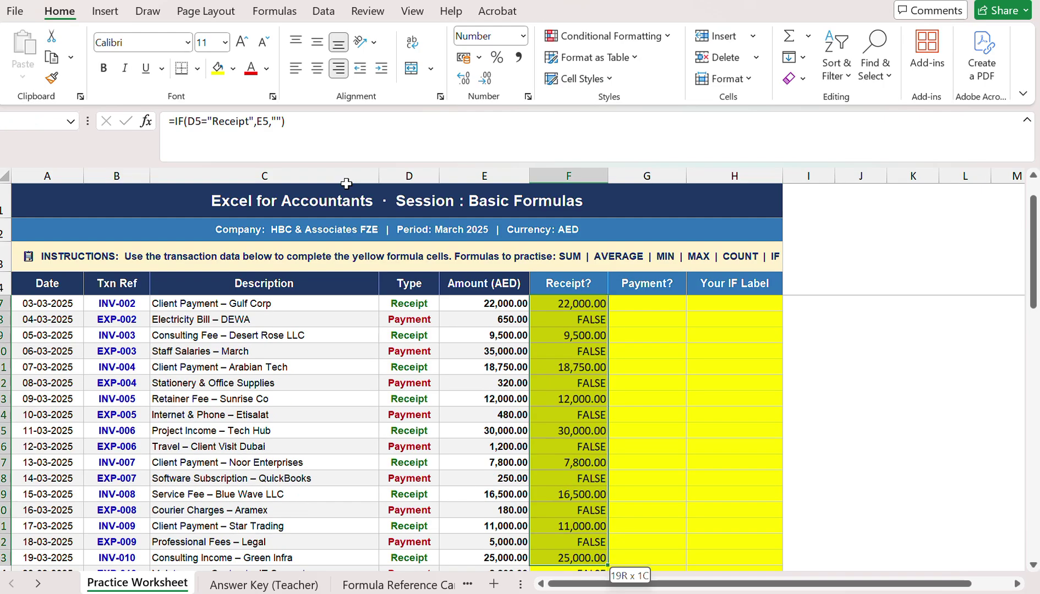
key(shift+Down)
key(shift+Down)
key(shift+Down)
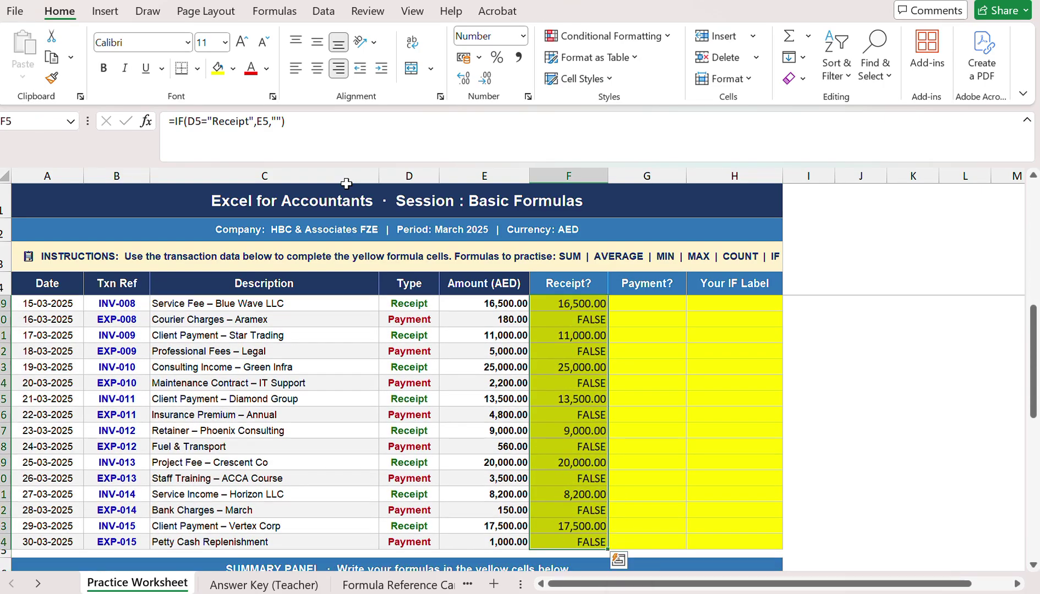
key(ctrl+d)
scroll(623, 343, up, 5)
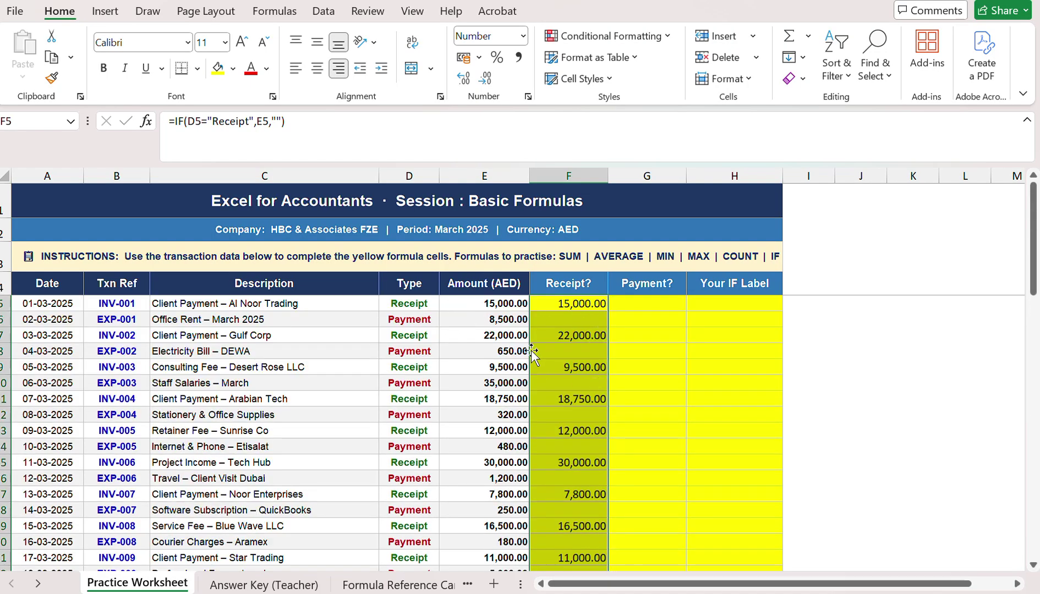
Step: Enter the formula =IF(D6="Payment",E5,"") in cell G5 of the Payment? column
click(648, 306)
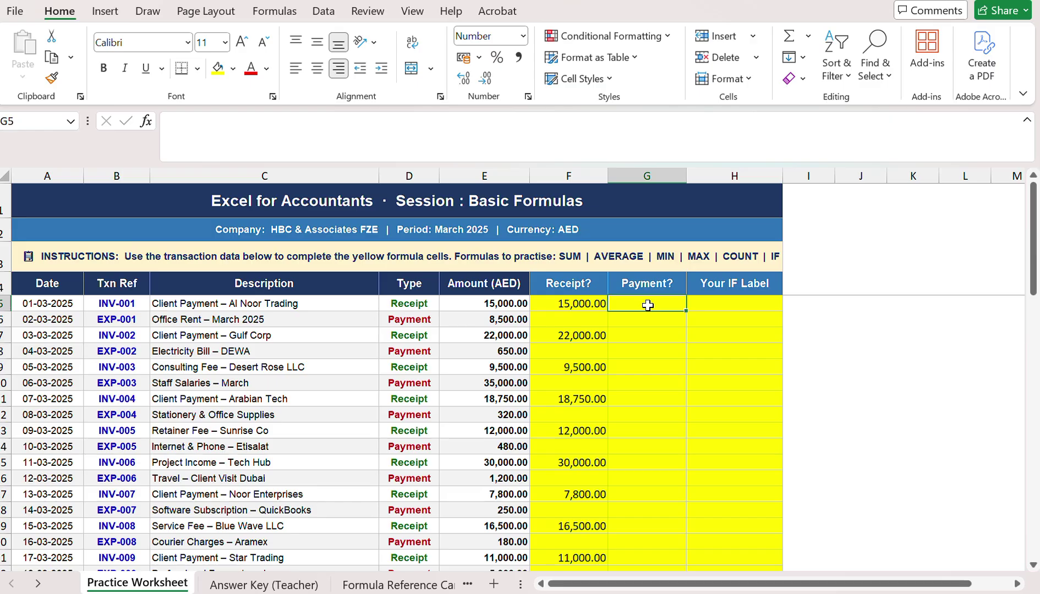
text(=I)
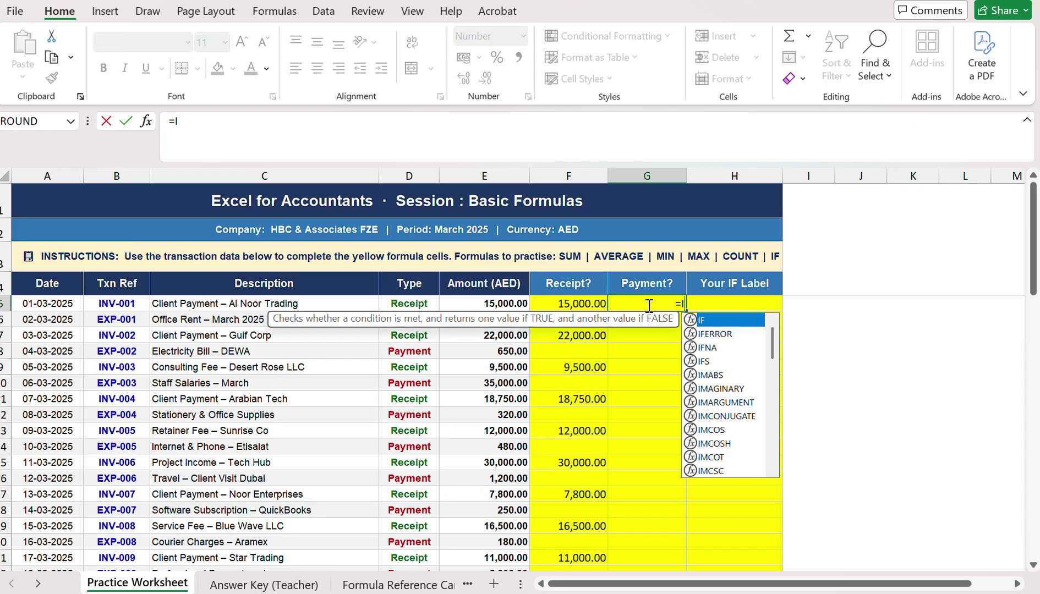
text(F()
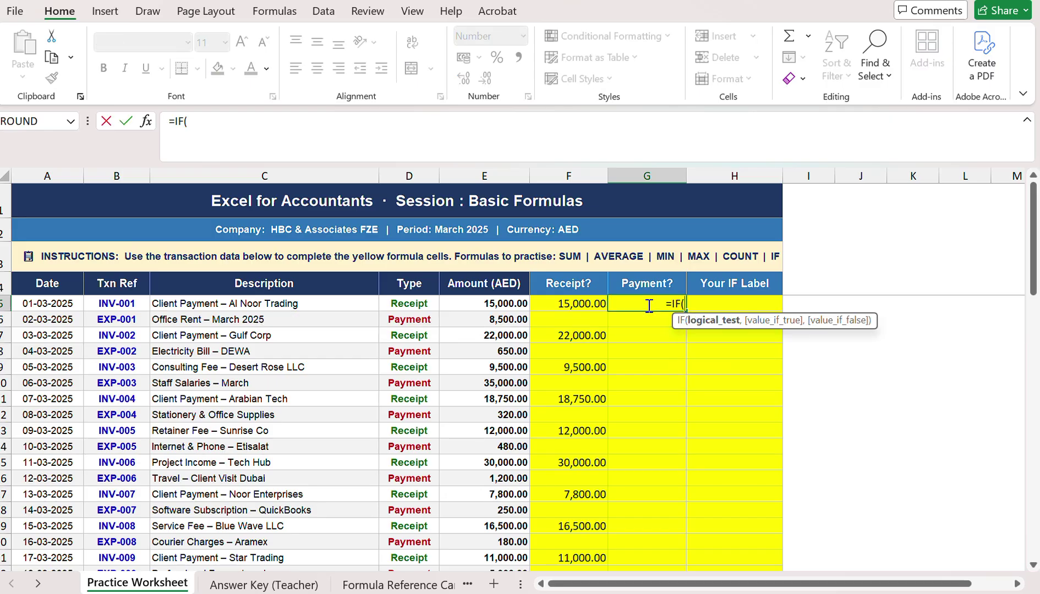
click(418, 320)
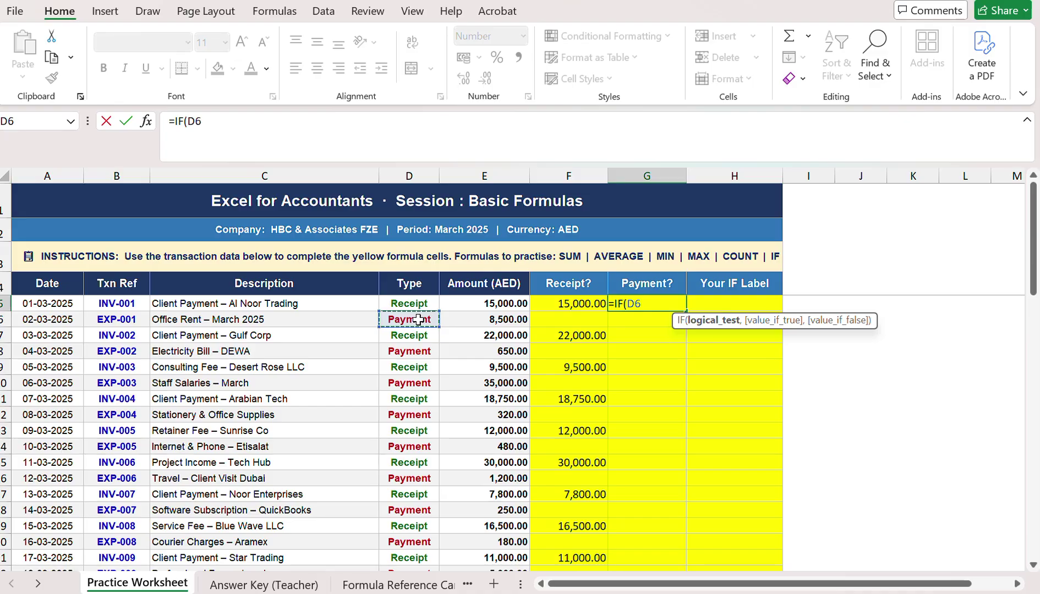
text(=)
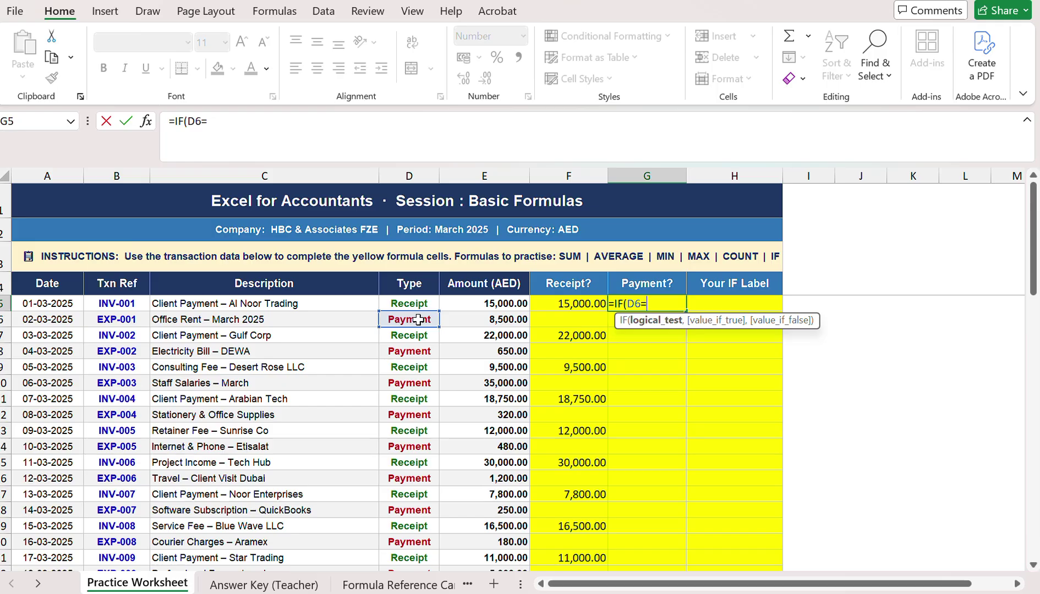
text("Payment)
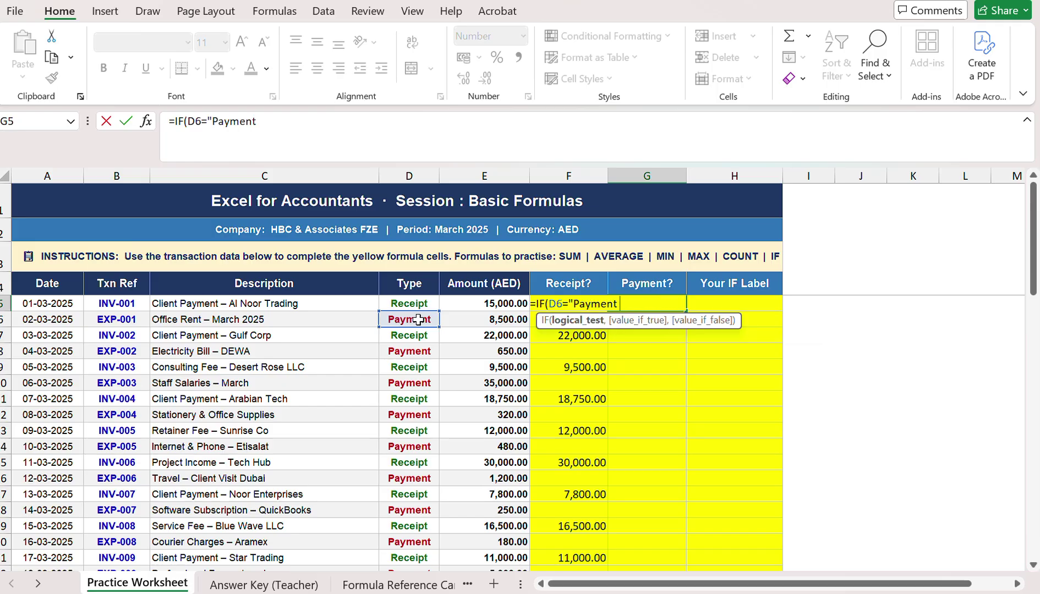
text(,)
click(471, 306)
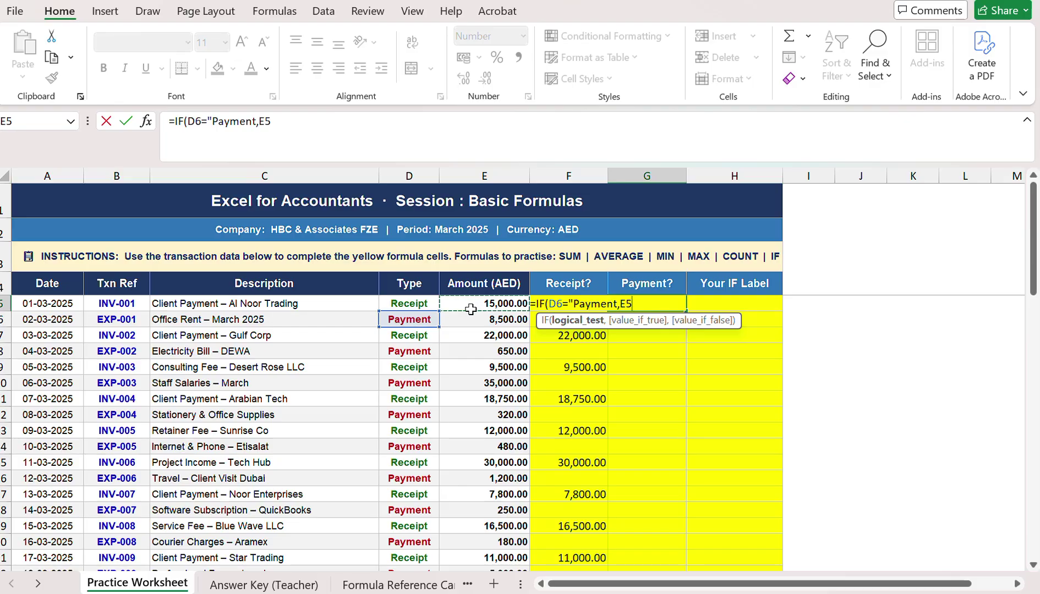
key(BackSpace)
key(BackSpace)
key(BackSpace)
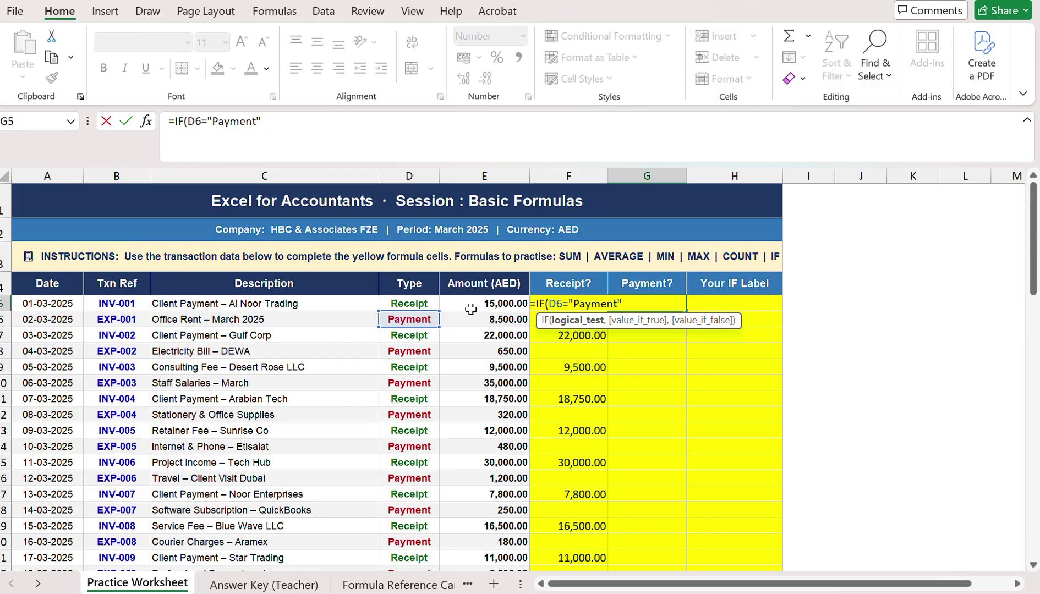
text(",)
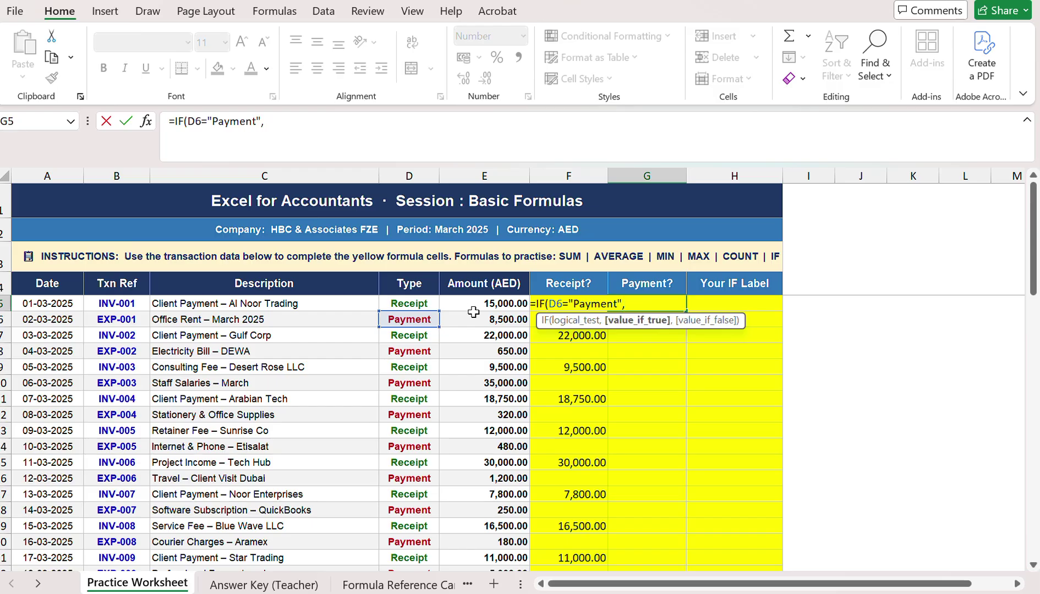
click(485, 308)
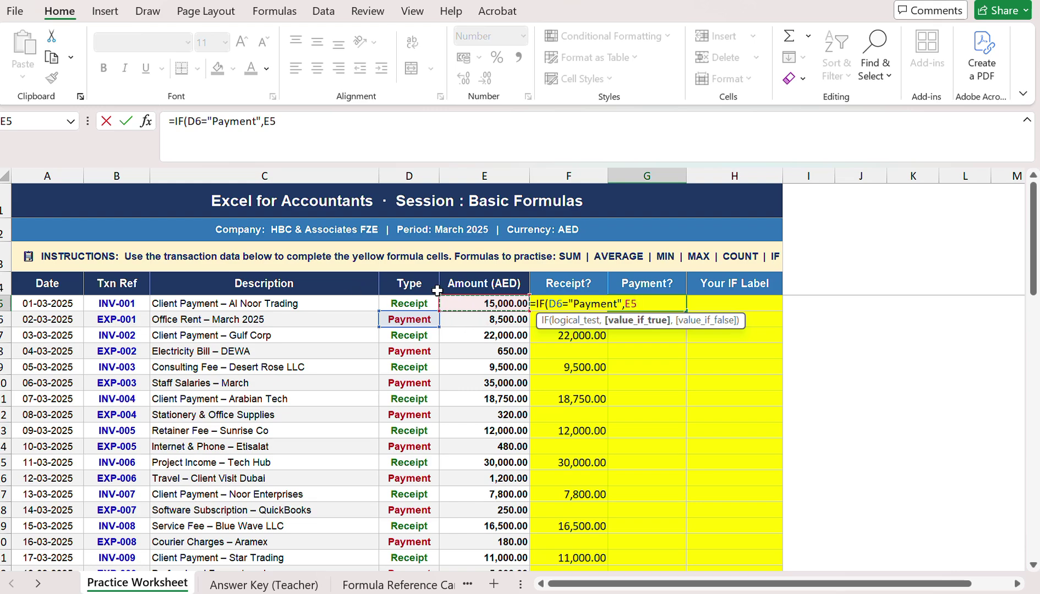
text(,)
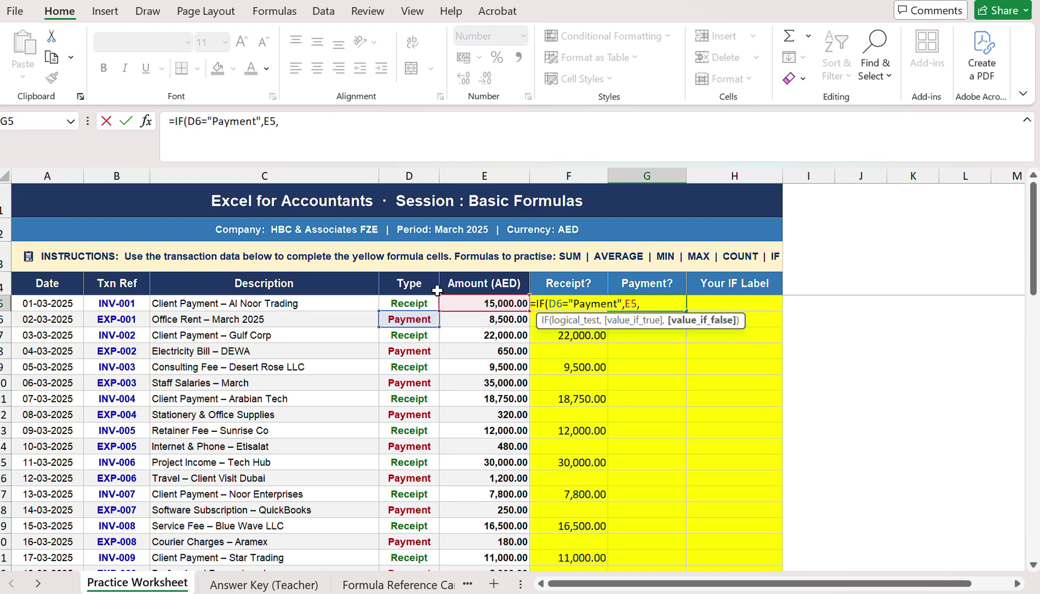
text(""))
key(Return)
key(Up)
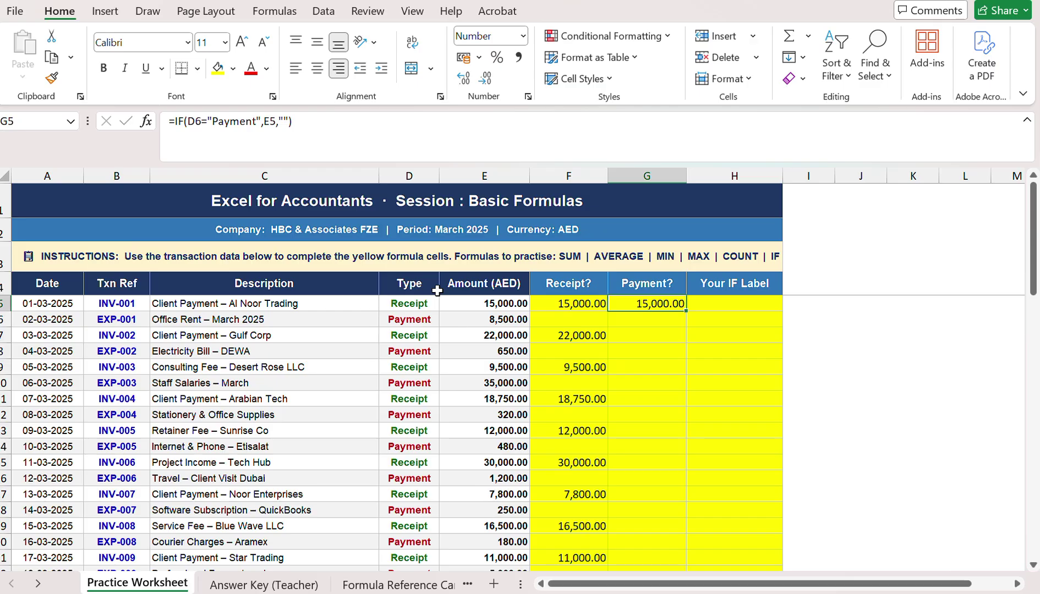
Step: Change the value-if-true reference in the G5 formula to E6
click(276, 128)
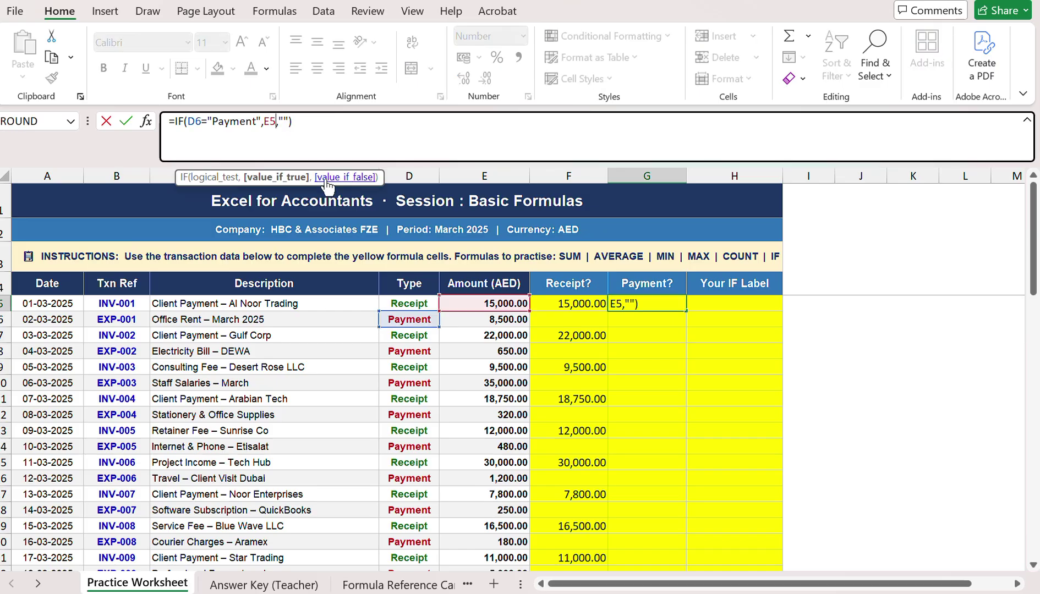
key(BackSpace)
text(6)
key(Return)
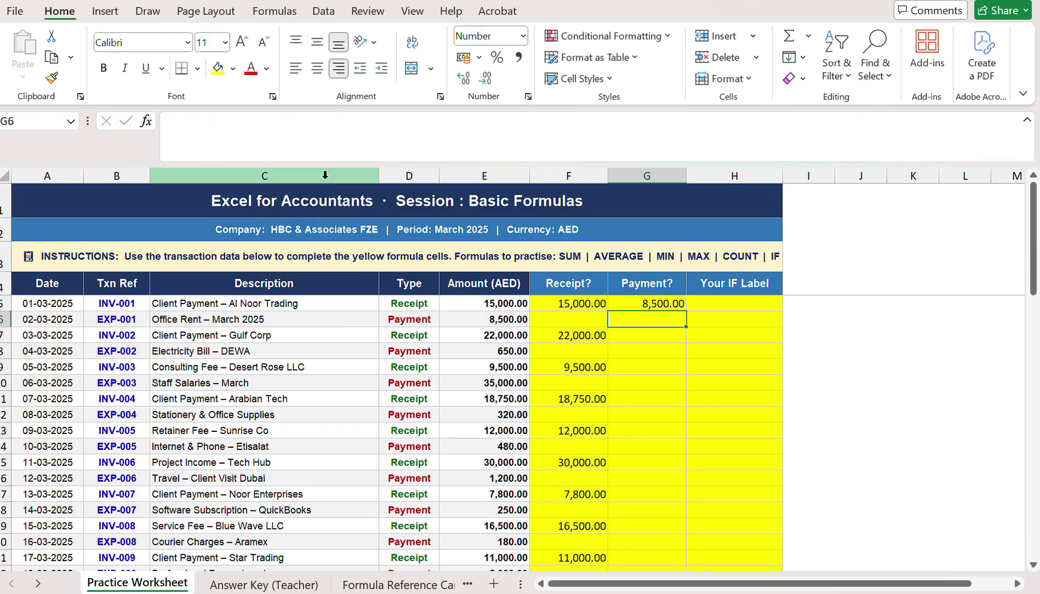
key(Up)
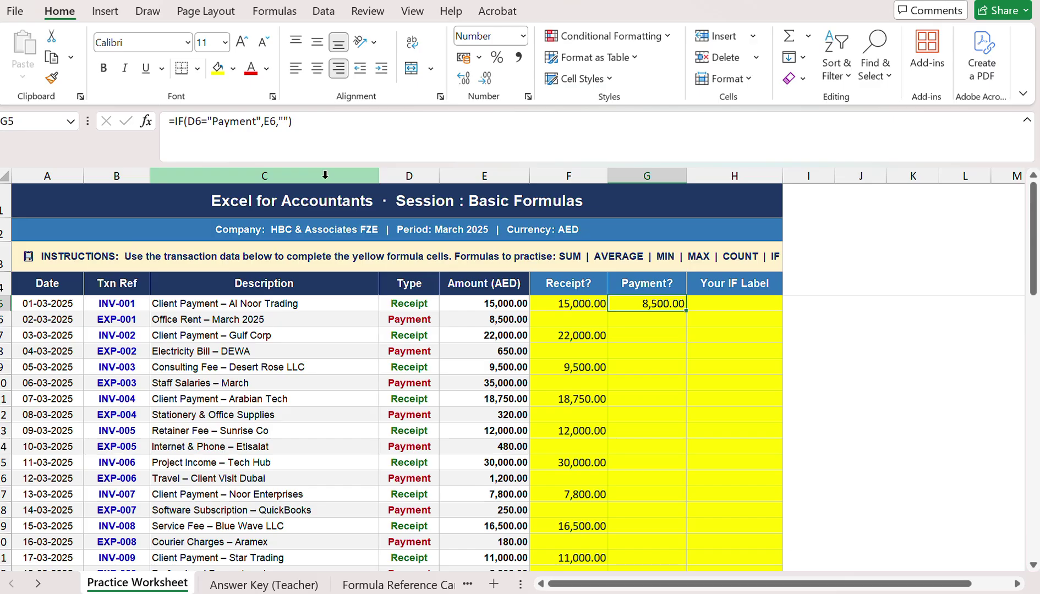
Step: Restore E5 as the value-if-true reference, making the G5 formula =IF(D6="Payment",E5,"")
click(272, 121)
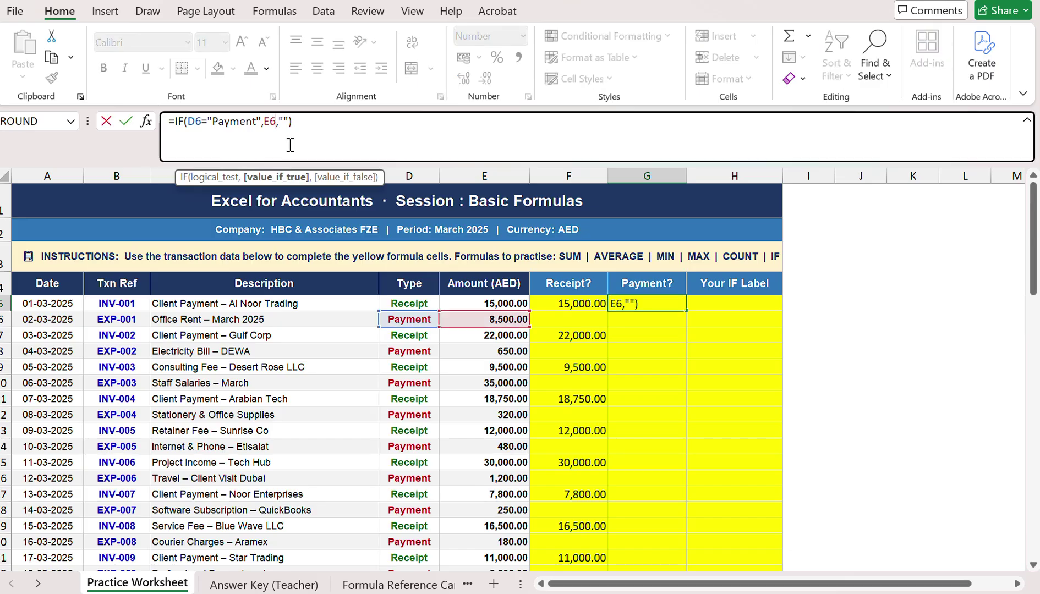
key(BackSpace)
text(5)
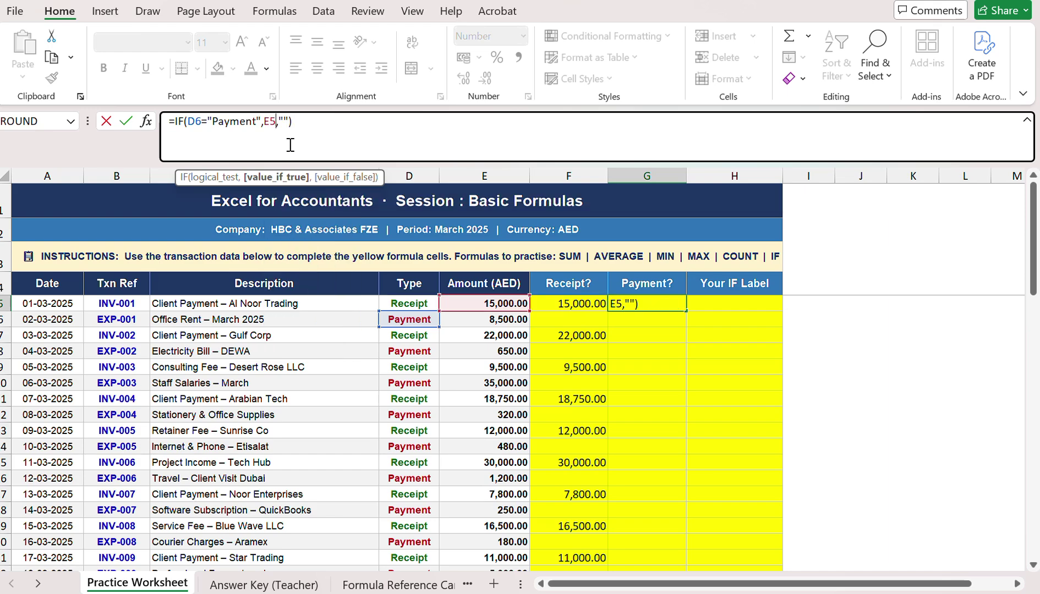
key(Return)
key(Up)
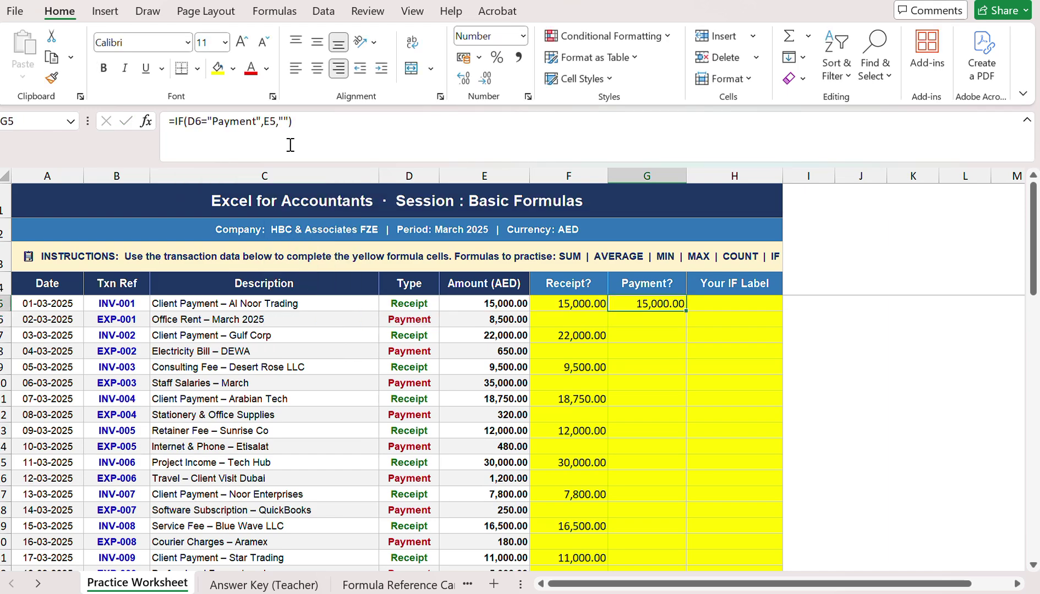
key(shift+Down)
key(shift+Down)
key(shift+Down)
key(shift+Down)
key(shift+Down)
key(shift+Down)
key(shift+Down)
key(shift+Down)
key(shift+Down)
key(shift+Down)
key(shift+Down)
key(shift+Down)
key(shift+Down)
key(shift+Down)
key(shift+Down)
key(shift+Down)
key(shift+Down)
key(shift+Down)
key(shift+Down)
key(shift+Down)
key(shift+Down)
key(shift+Down)
key(shift+Down)
key(shift+Down)
key(shift+Down)
key(shift+Down)
key(shift+Down)
key(shift+Down)
key(shift+Down)
key(shift+Down)
key(shift+Down)
key(shift+Down)
key(shift+Down)
key(shift+Down)
key(shift+Down)
key(shift+Down)
key(shift+Down)
key(shift+Down)
key(shift+Down)
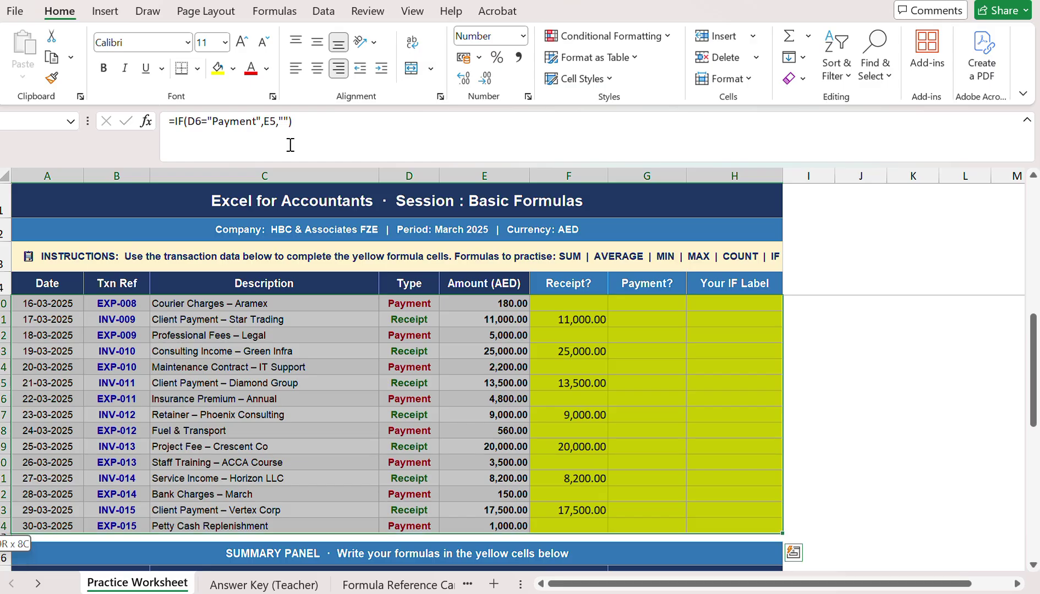
scroll(642, 359, up, 5)
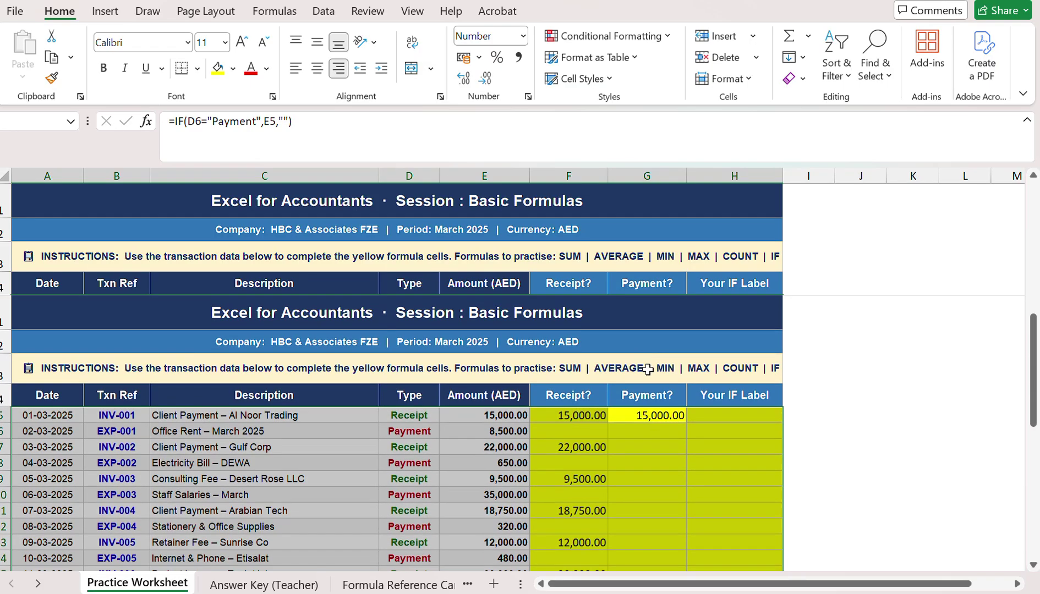
click(645, 307)
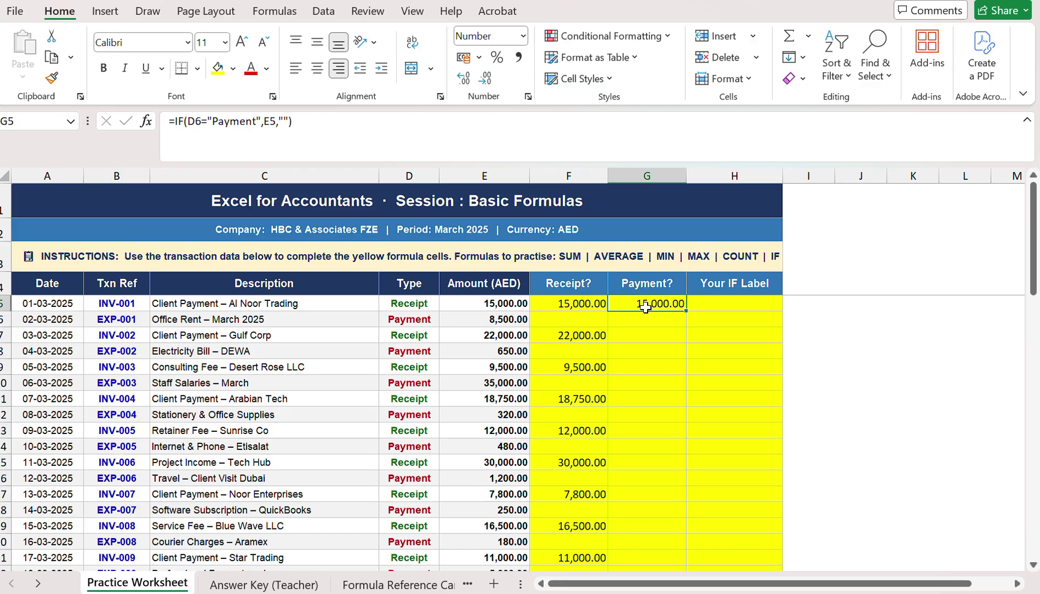
click(583, 304)
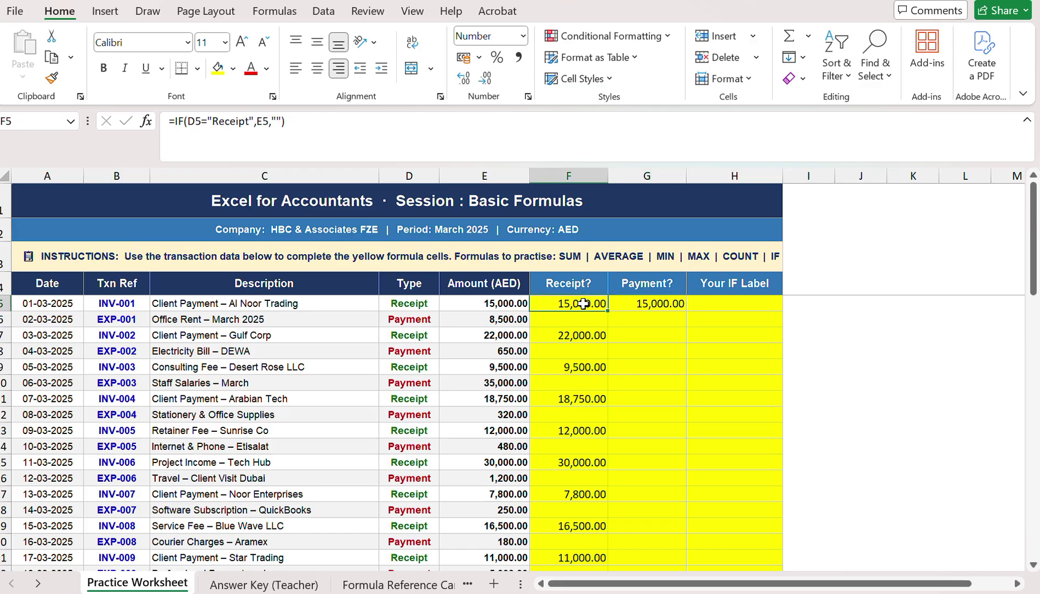
drag(584, 303, 640, 302)
drag(639, 303, 639, 303)
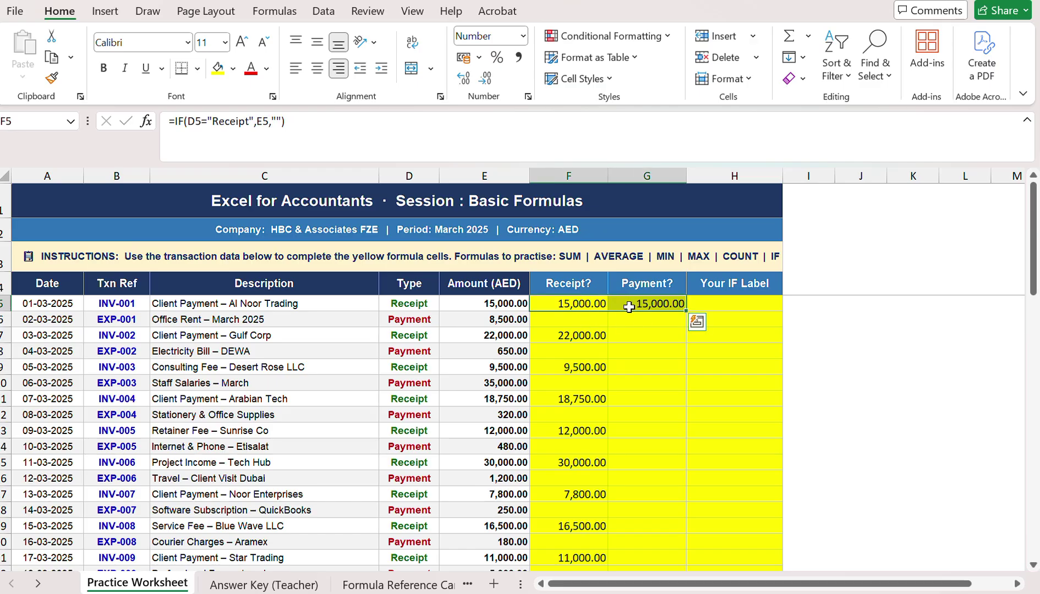
Step: Enter the formula =IF(D6="Payment",E6,"") in cell G6 of the Payment? column
click(629, 317)
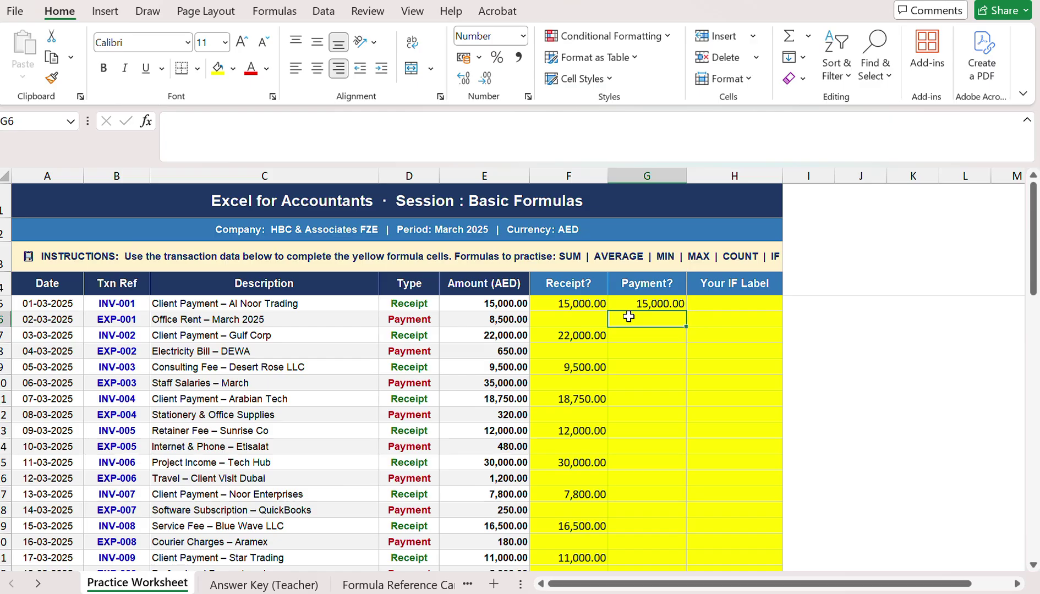
text(=)
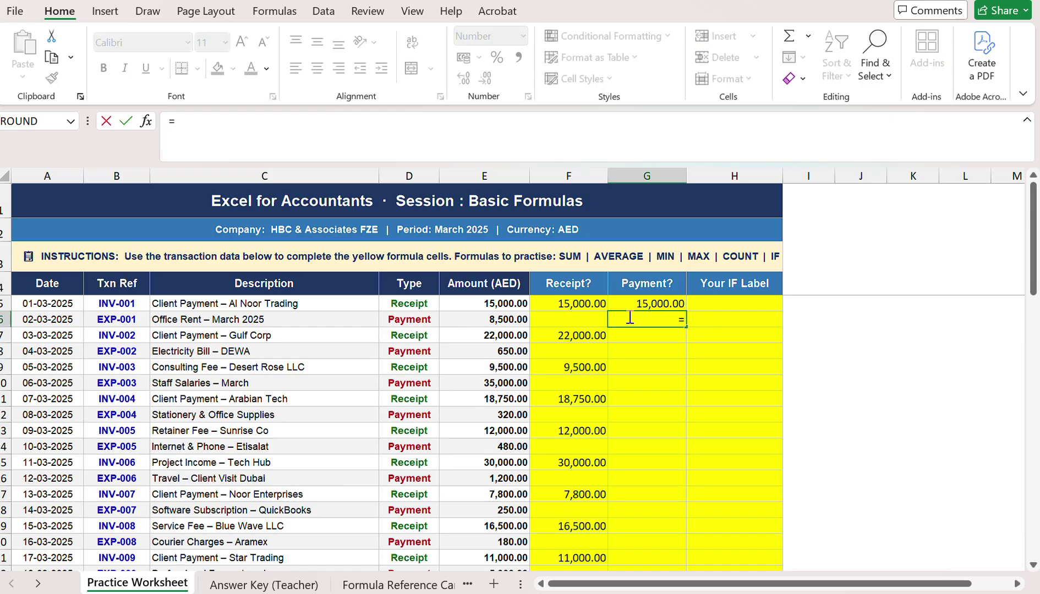
text(IF)
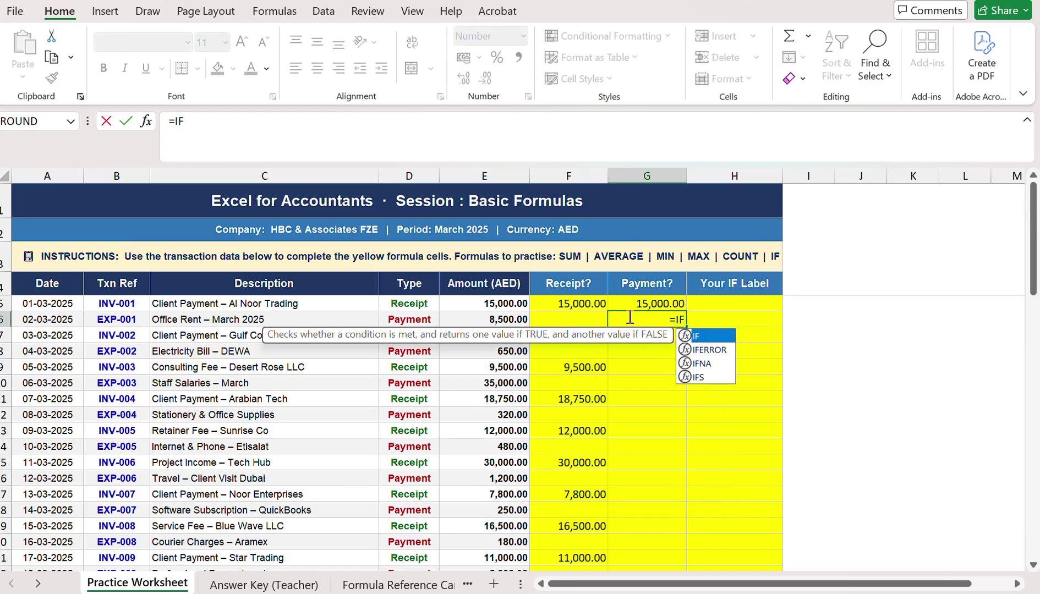
text(()
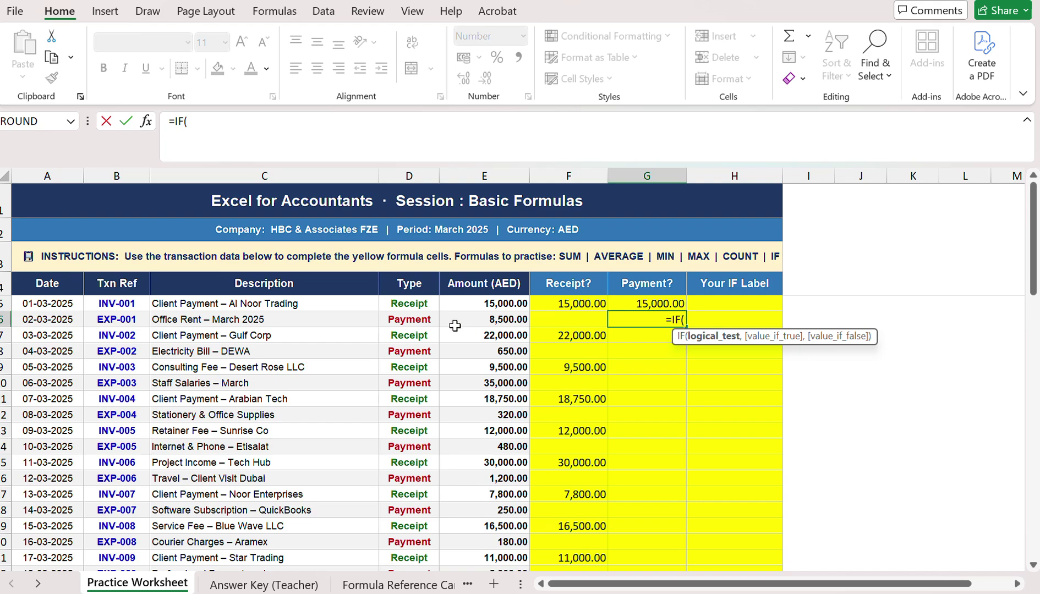
click(423, 319)
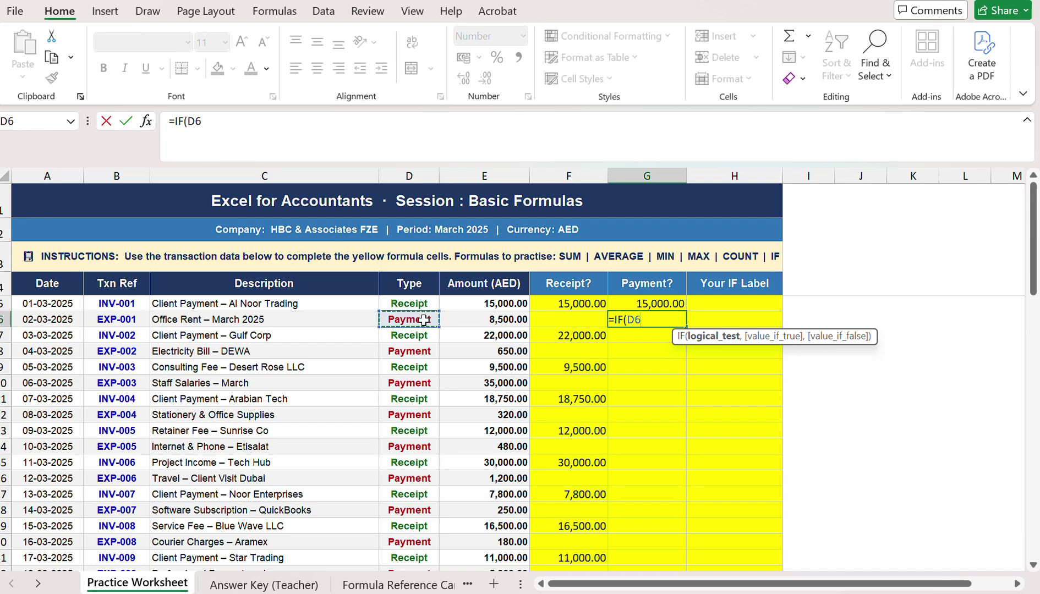
text(=)
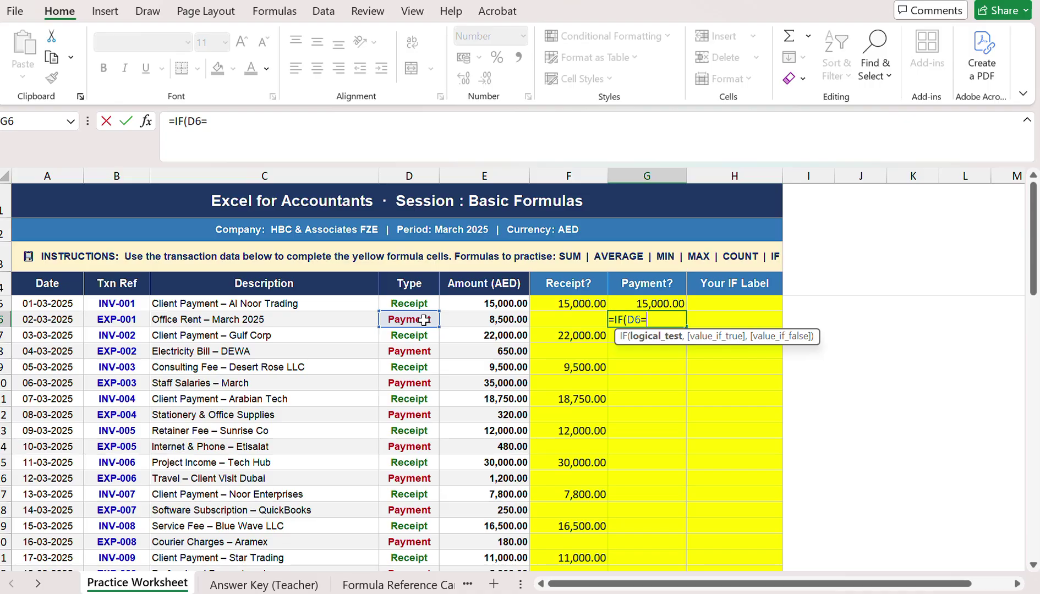
text("Payment)
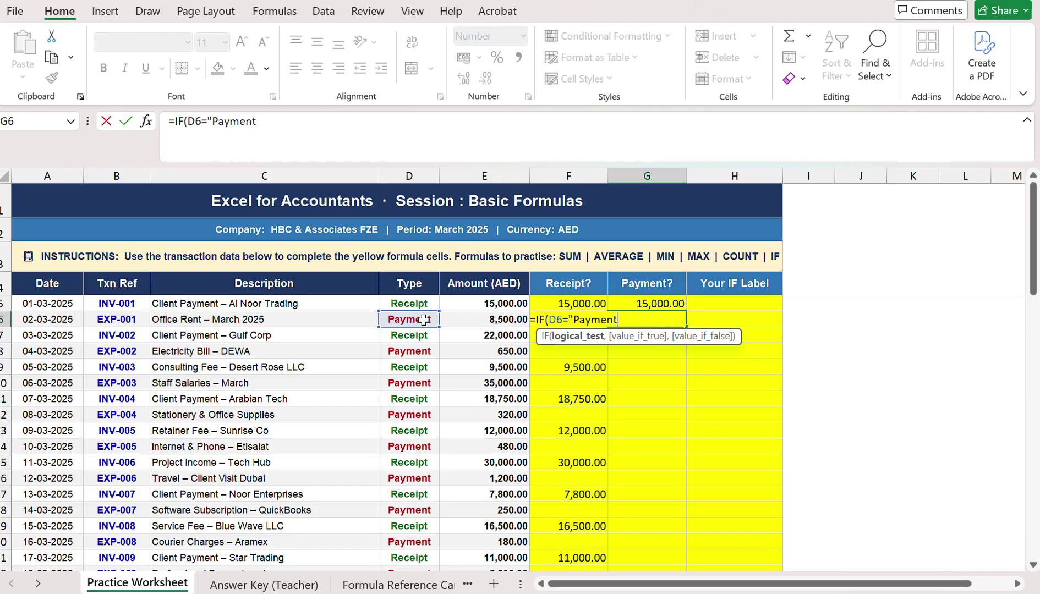
text(",)
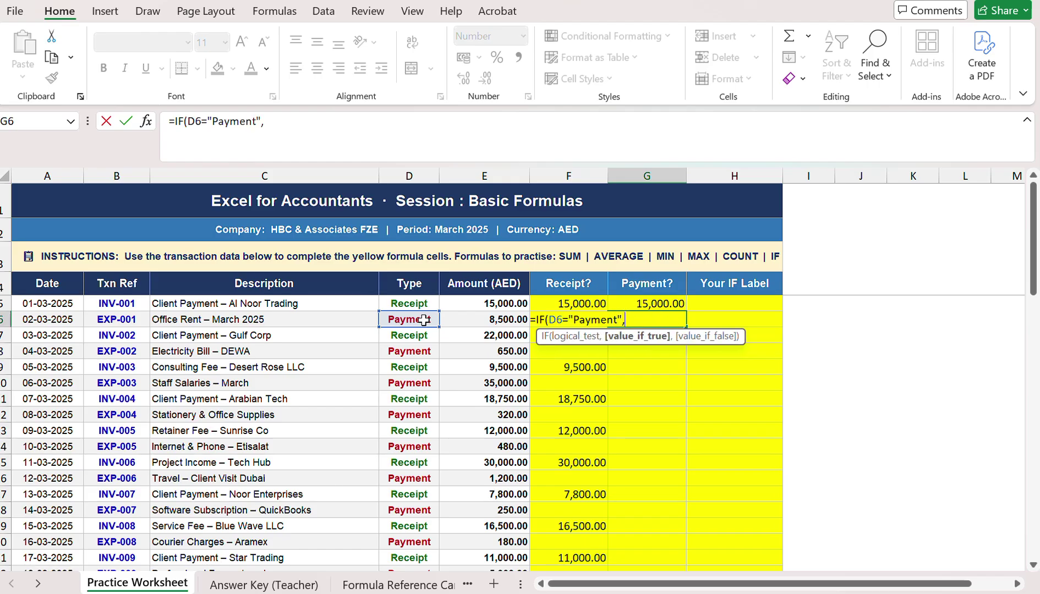
click(495, 321)
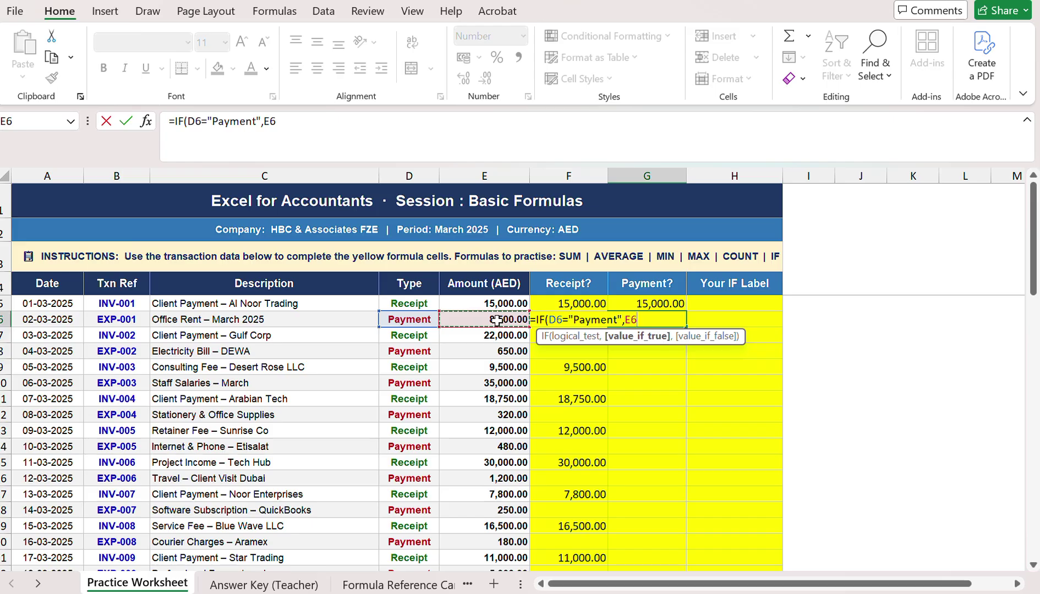
text(,"")
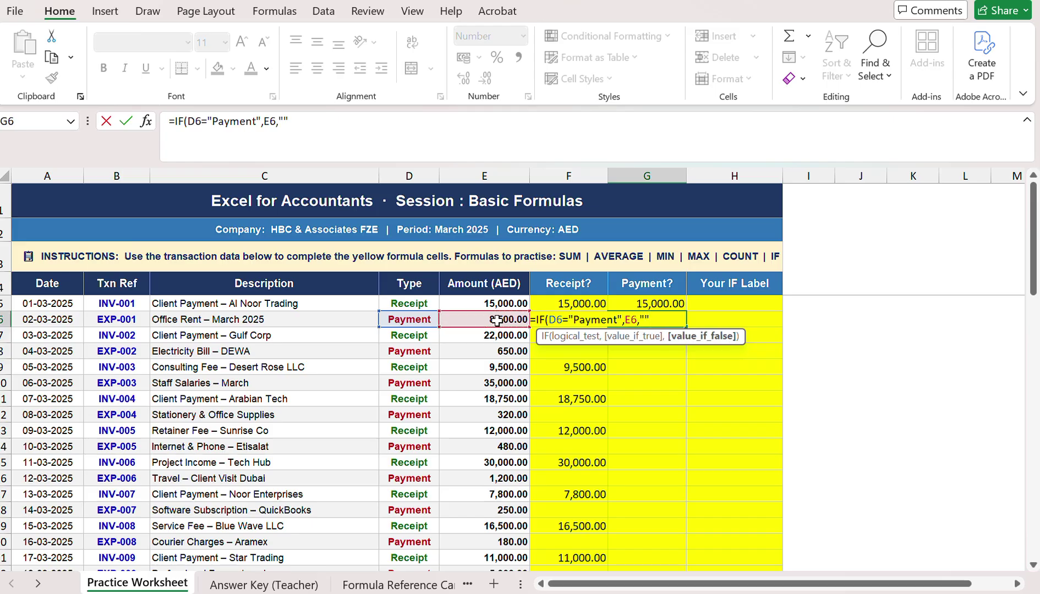
text())
key(Return)
key(Up)
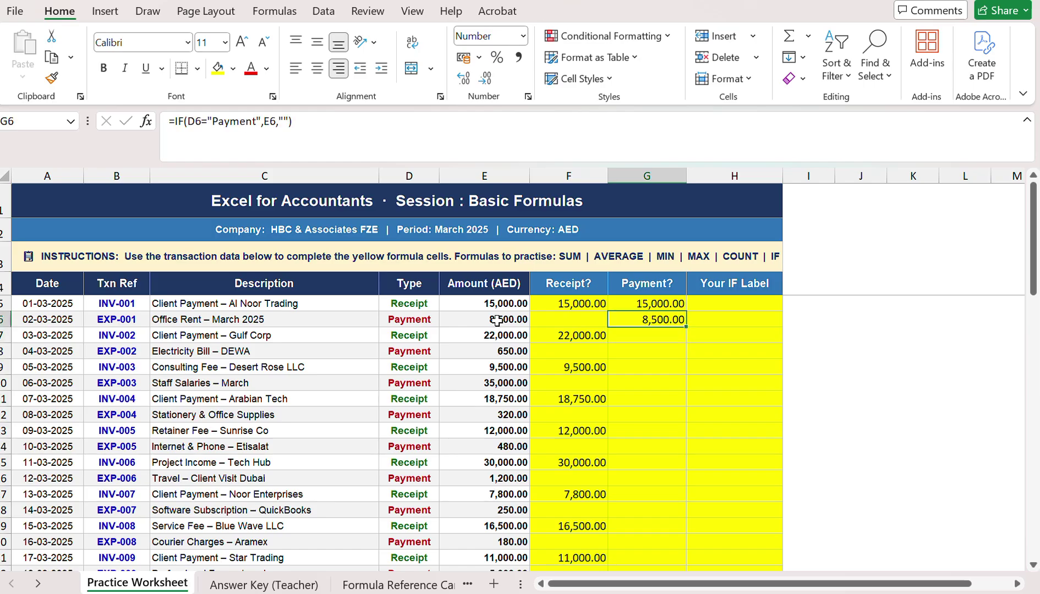
Step: Replace the formula in G5 with a copy of the G6 Payment? formula, so it tests its own row
key(ctrl+c)
key(Up)
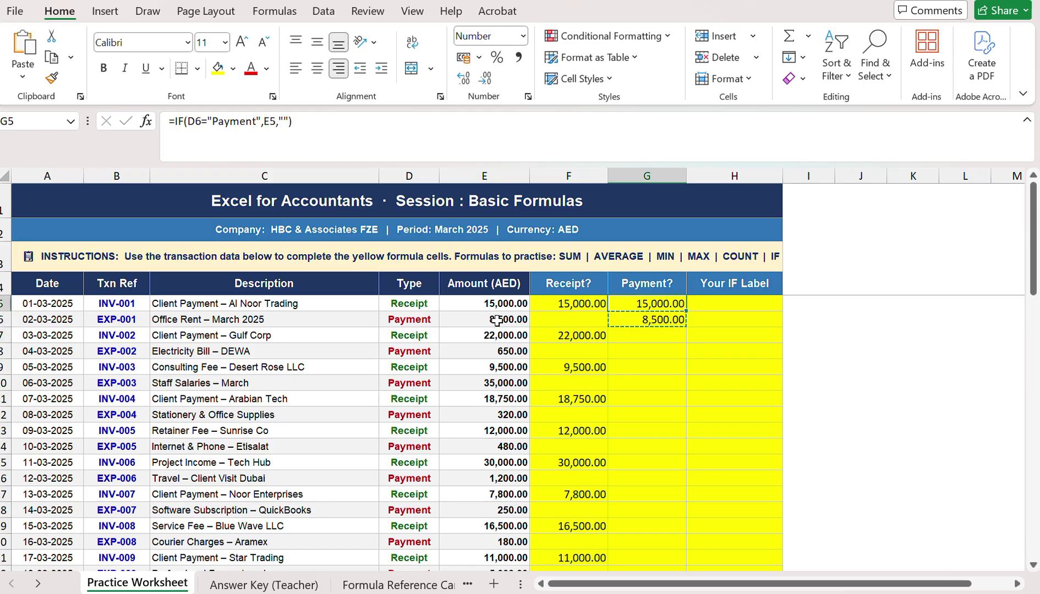
key(ctrl+v)
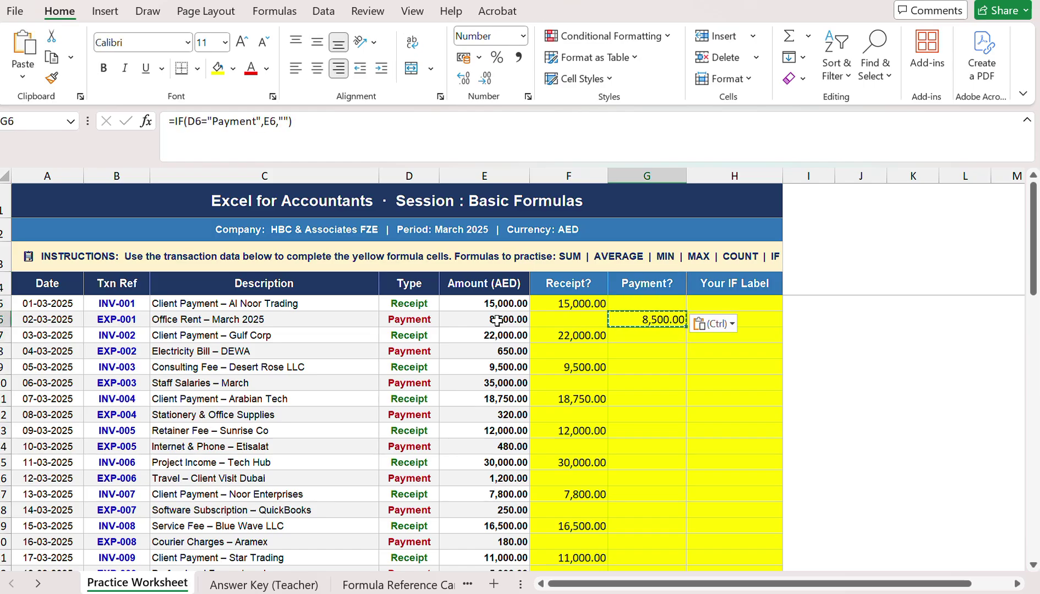
Step: Copy the G6 formula down the Payment? column through G34, the last transaction row
key(Down)
key(shift+Down)
key(shift+Down)
key(shift+Down)
key(shift+Down)
key(shift+Down)
key(shift+Down)
key(shift+Down)
key(shift+Down)
key(shift+Down)
key(shift+Down)
key(shift+Down)
key(shift+Down)
key(shift+Down)
key(shift+Down)
key(shift+Down)
key(shift+Down)
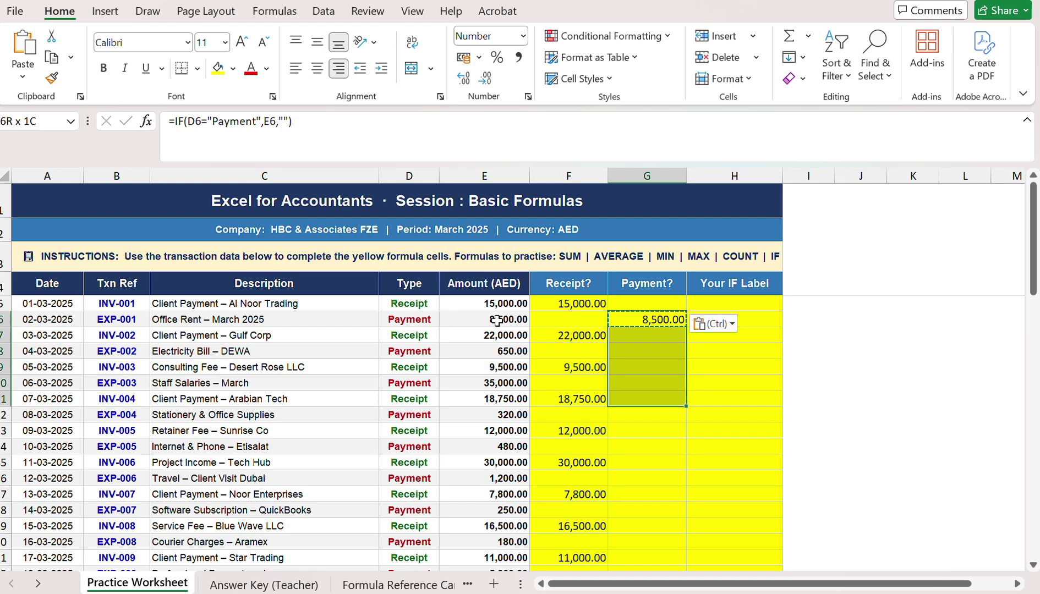
key(shift+Down)
key(shift+Down)
key(shift+Down)
key(shift+Down)
key(shift+Down)
key(shift+Down)
key(shift+Down)
key(shift+Down)
key(shift+Down)
key(shift+Down)
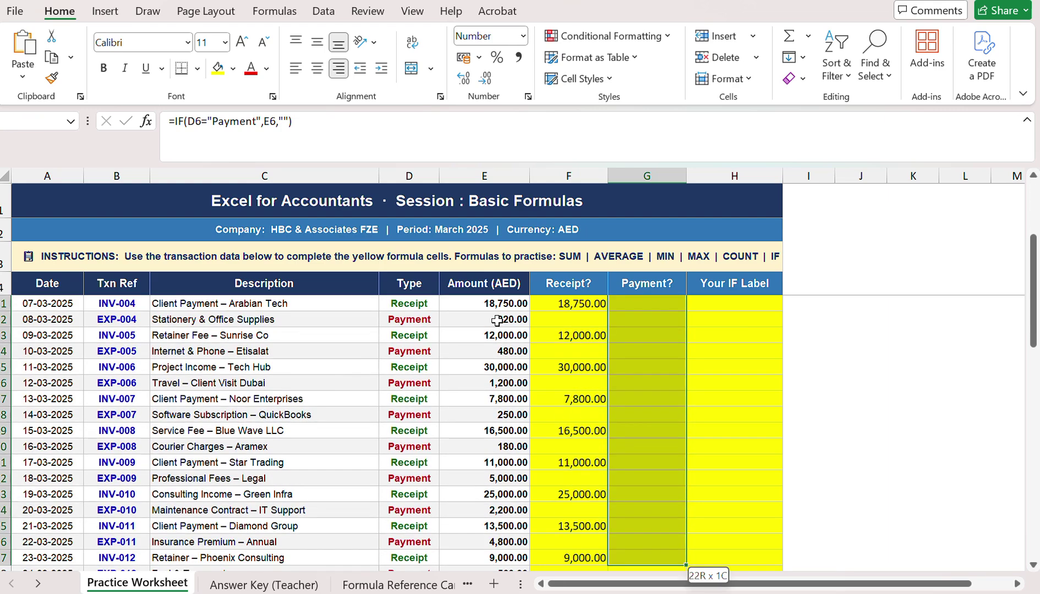
key(shift+Down)
key(shift+Down)
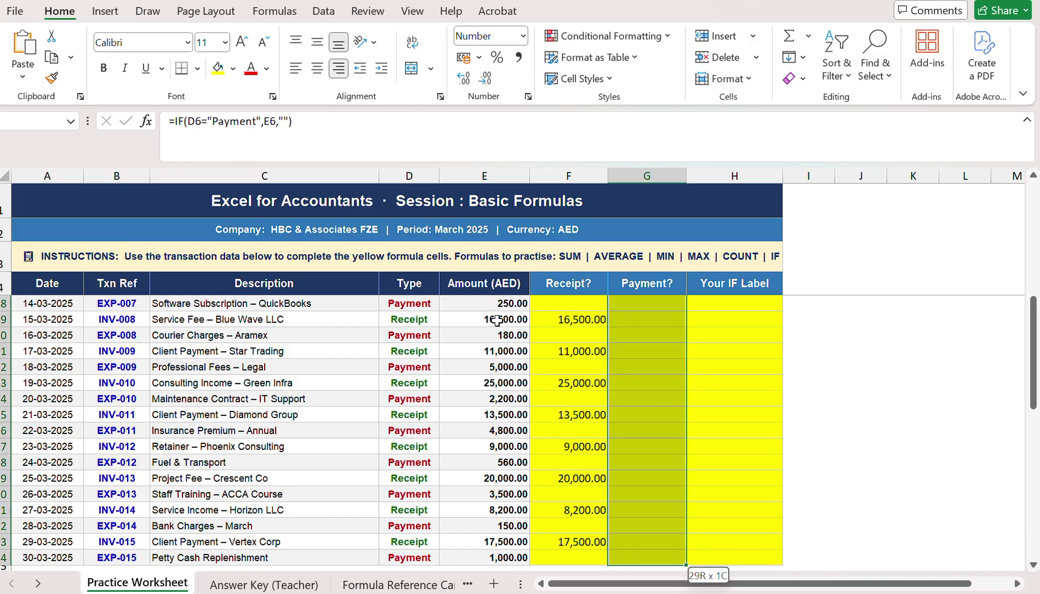
scroll(496, 320, down, 1)
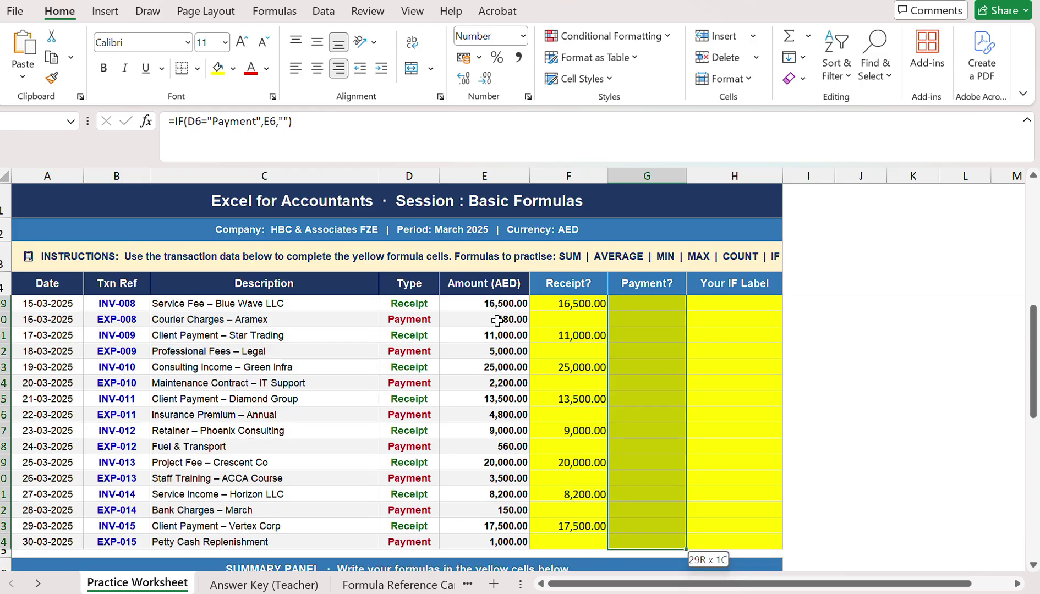
key(ctrl+v)
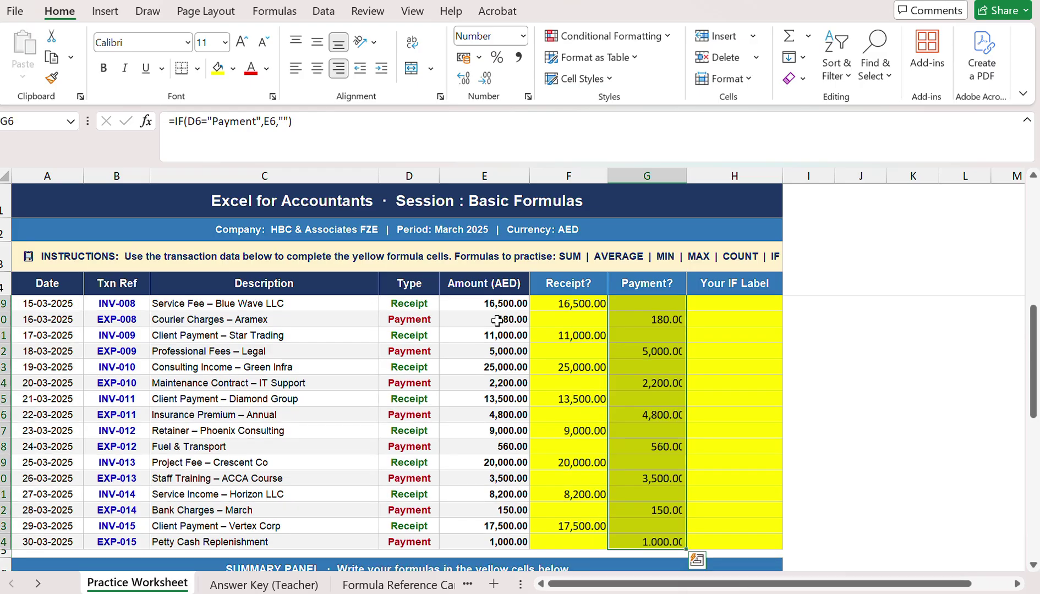
Step: Check the copied formulas in the first and last rows of the Receipt? and Payment? columns
scroll(678, 375, up, 5)
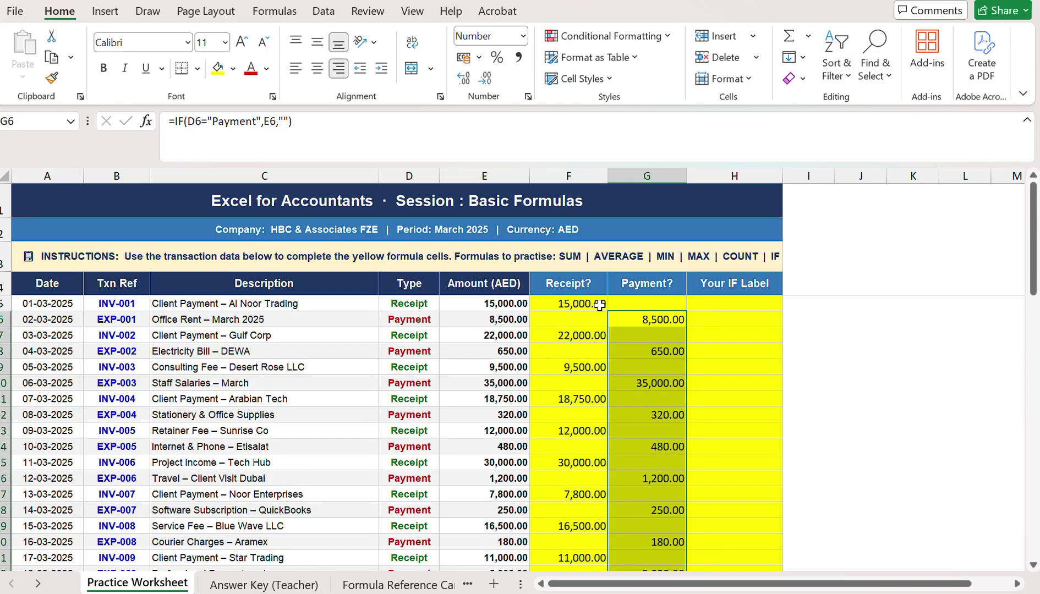
click(637, 302)
click(587, 300)
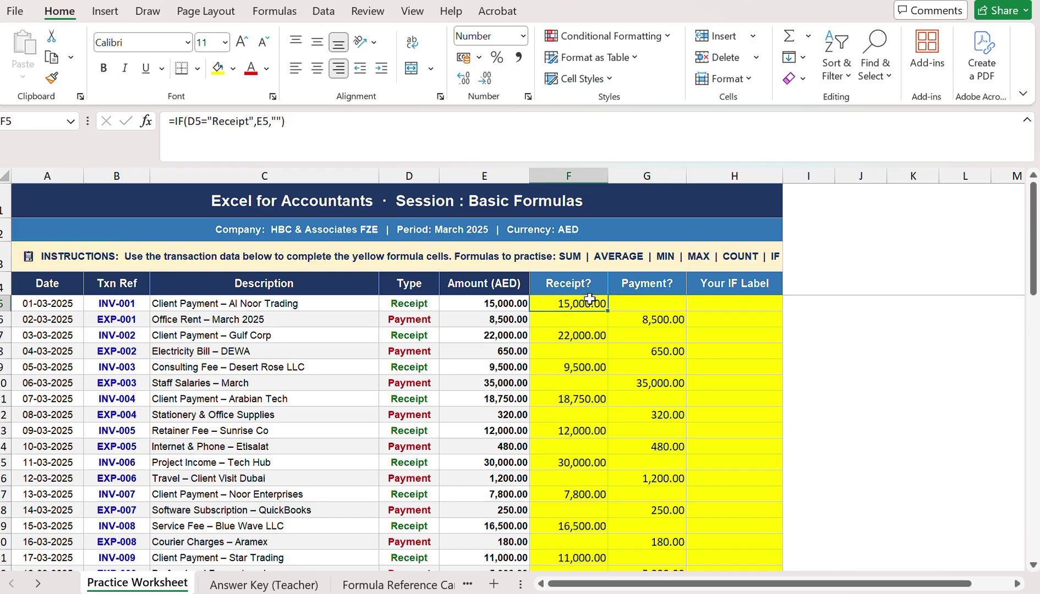
double_click(638, 326)
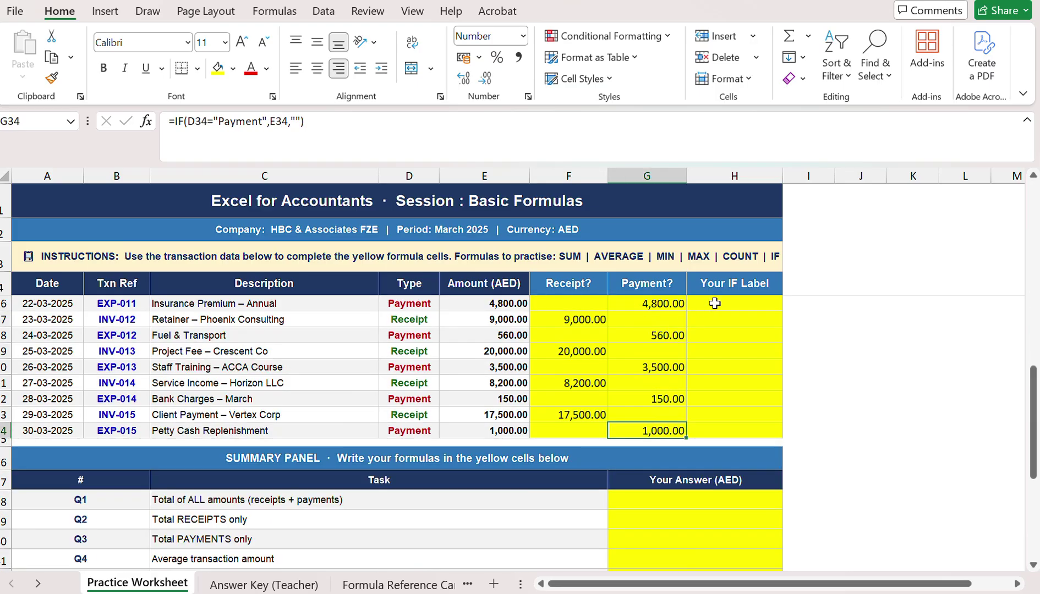
scroll(707, 305, up, 7)
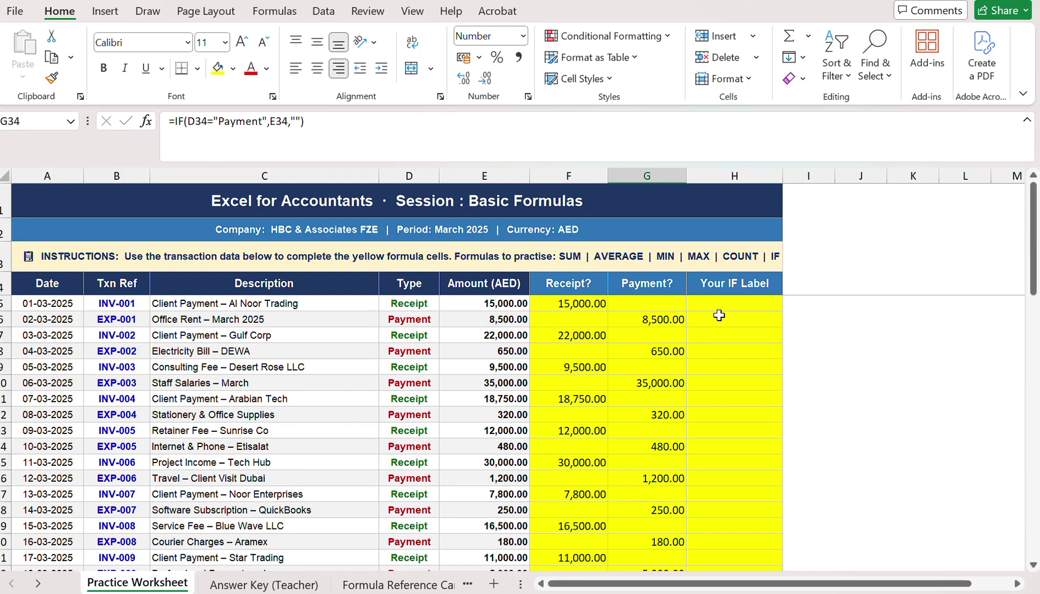
Step: Enter the formula =IF(D5="Receipt",Money in , Money out) in cell H5 of the Your IF Label column
click(730, 314)
click(725, 303)
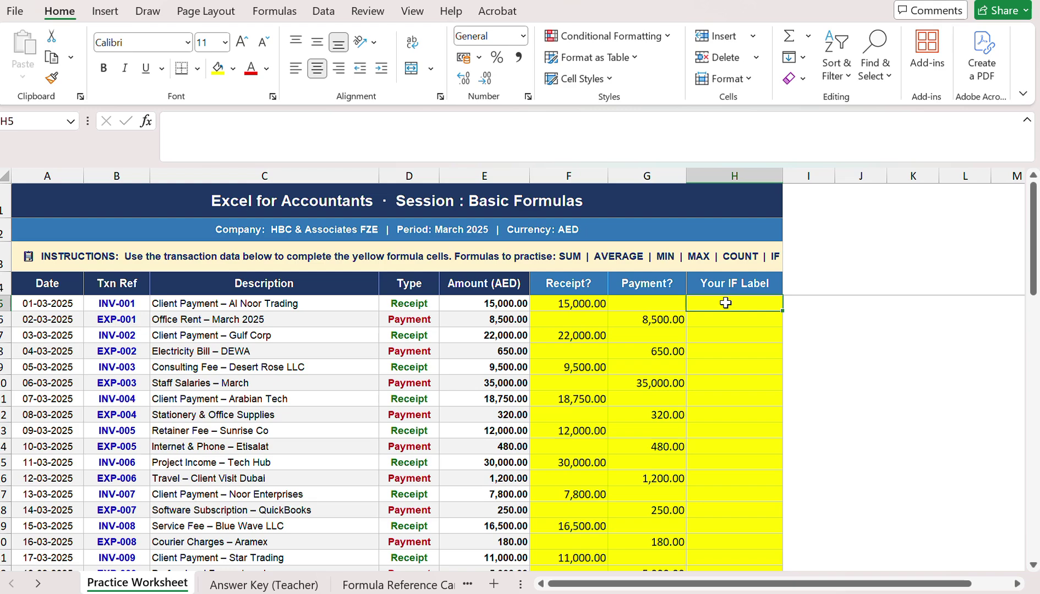
text(=)
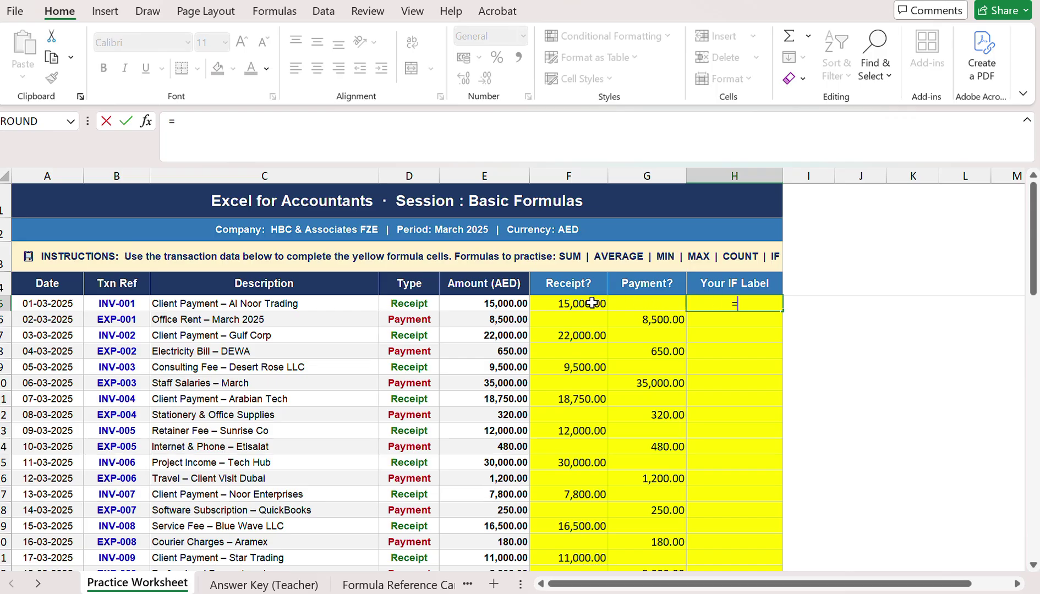
text(IF)
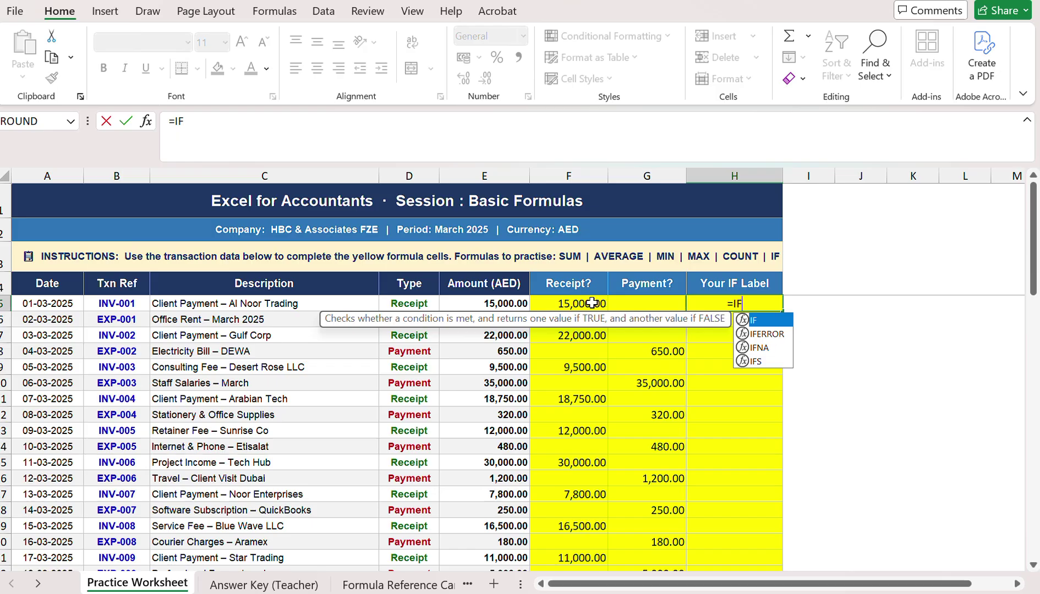
text(()
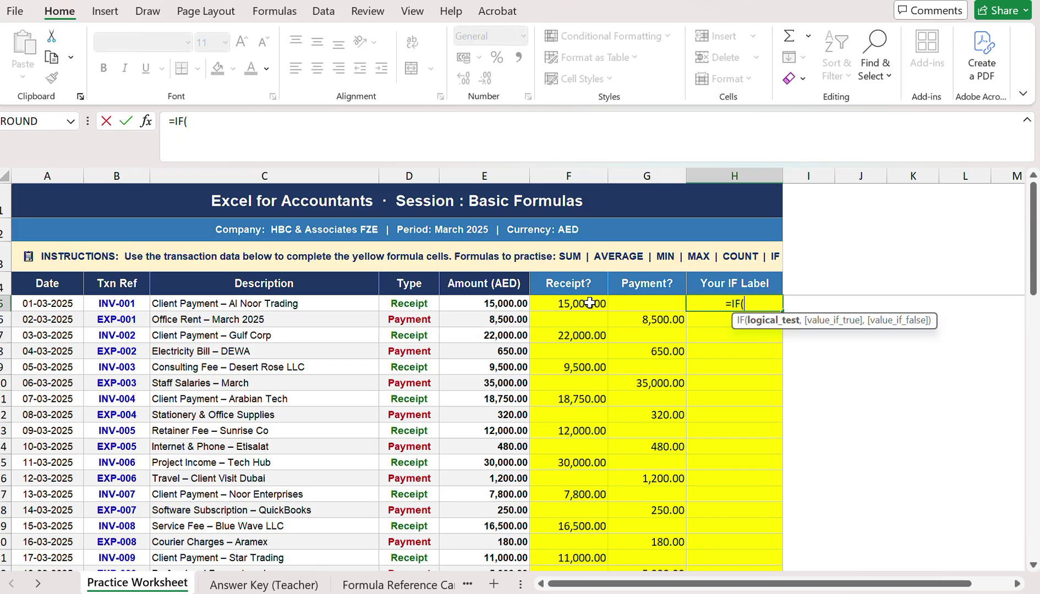
click(426, 302)
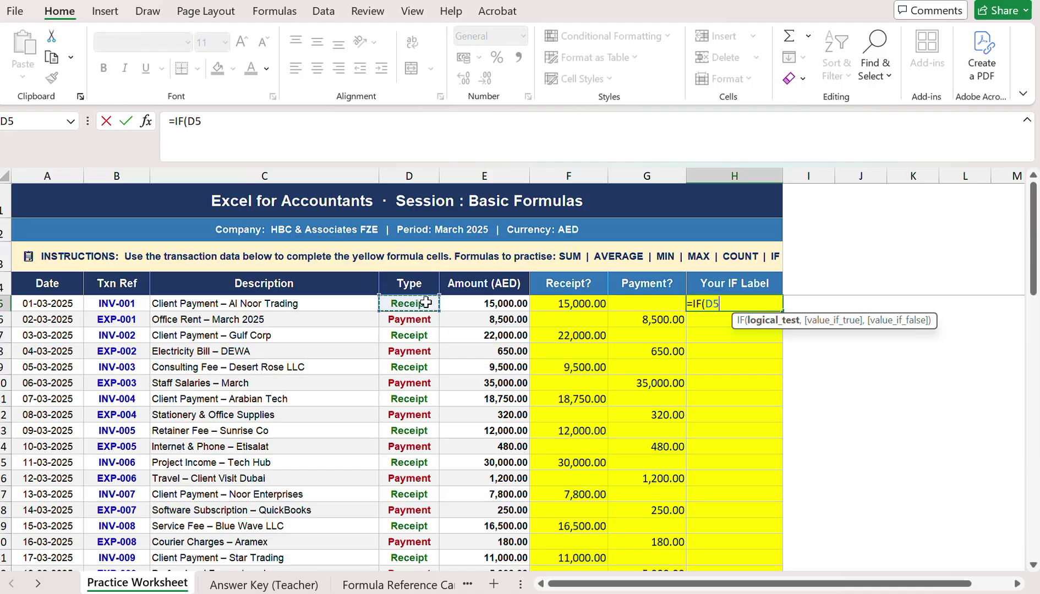
text(+)
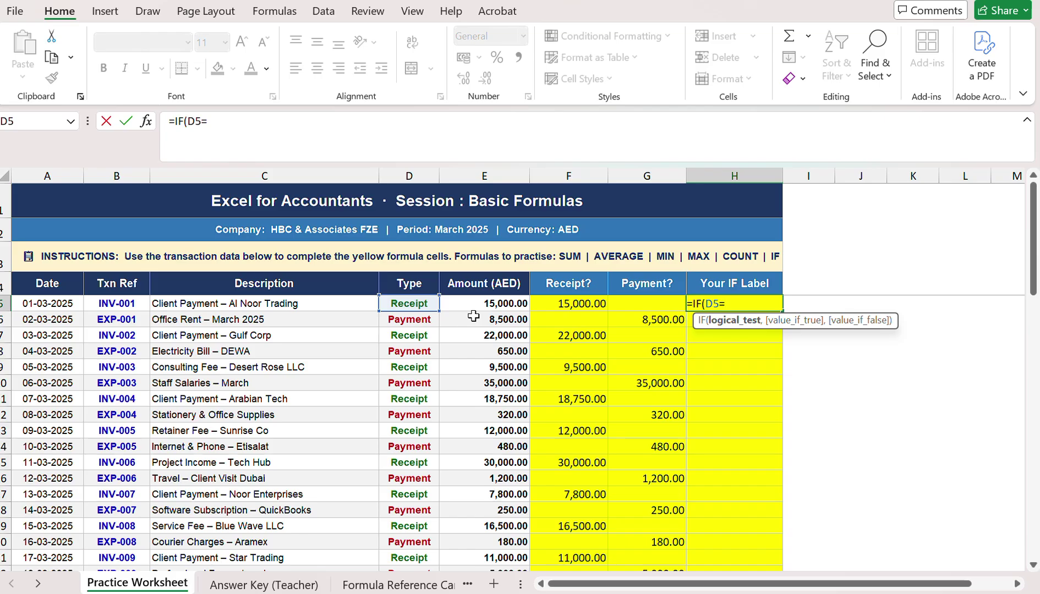
text("Receipt)
text(,)
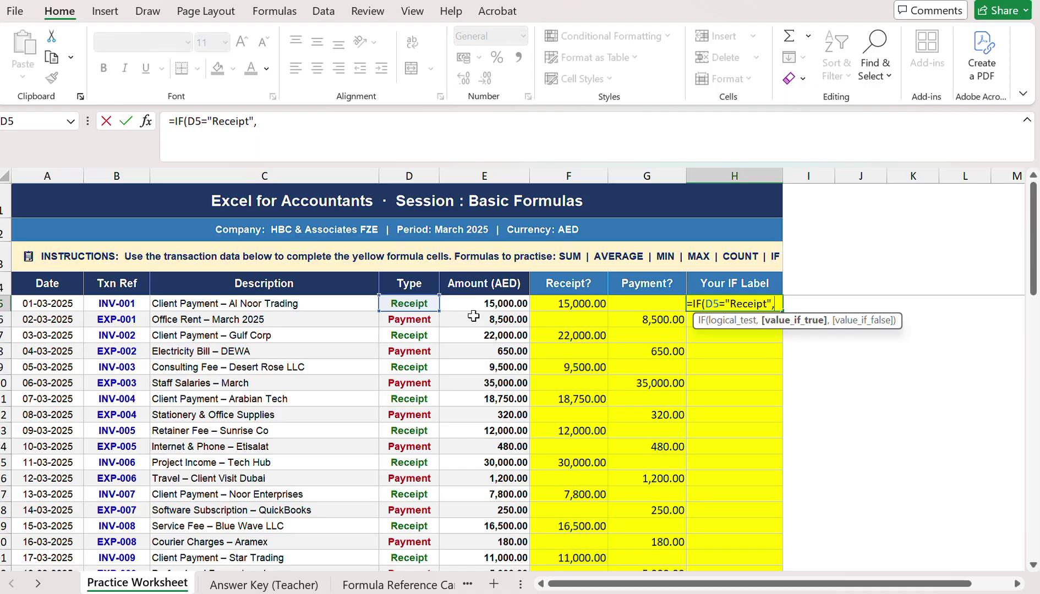
text(Money)
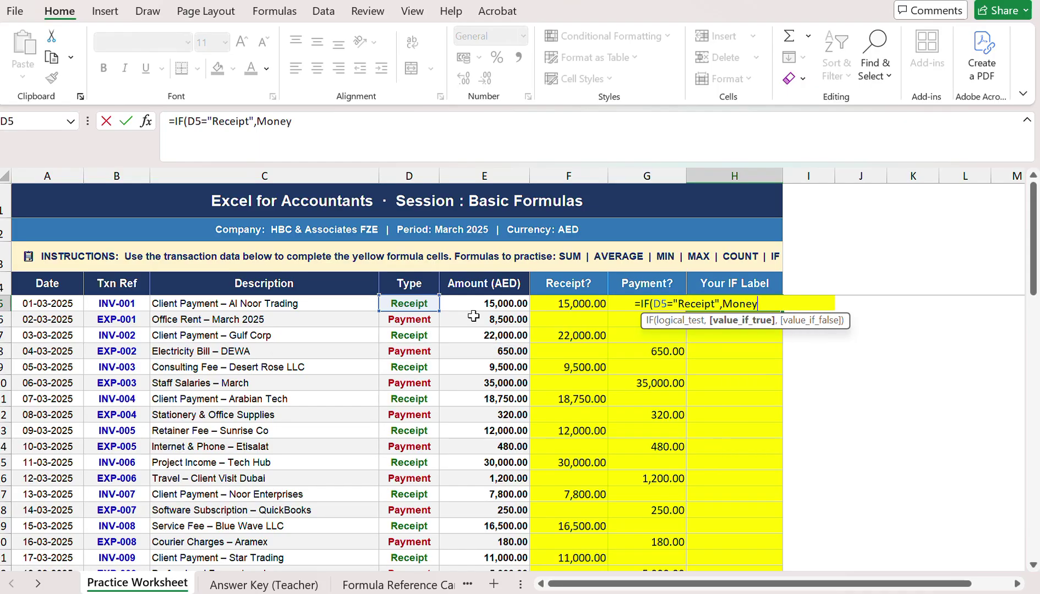
text( in , Money out))
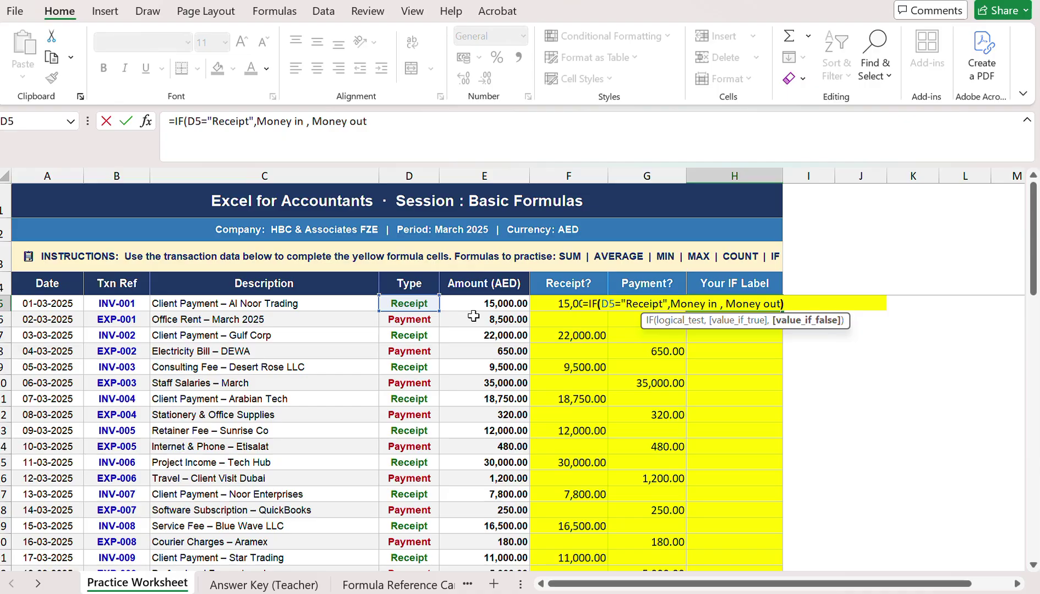
key(Return)
key(Up)
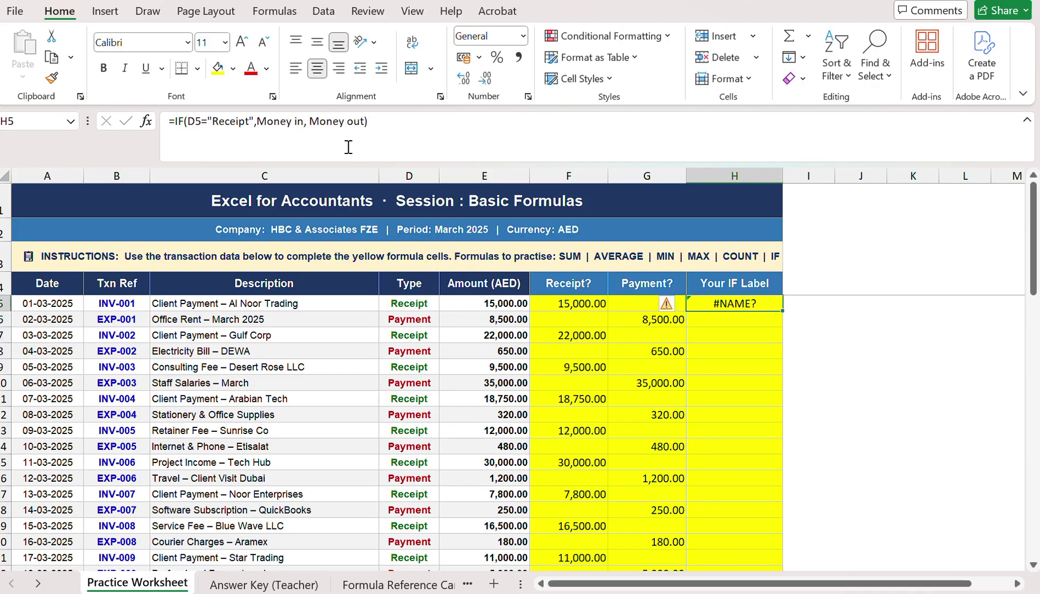
Step: Enclose both result texts in quotation marks, making the H5 formula =IF(D5="Receipt","Money in","Money out")
click(260, 121)
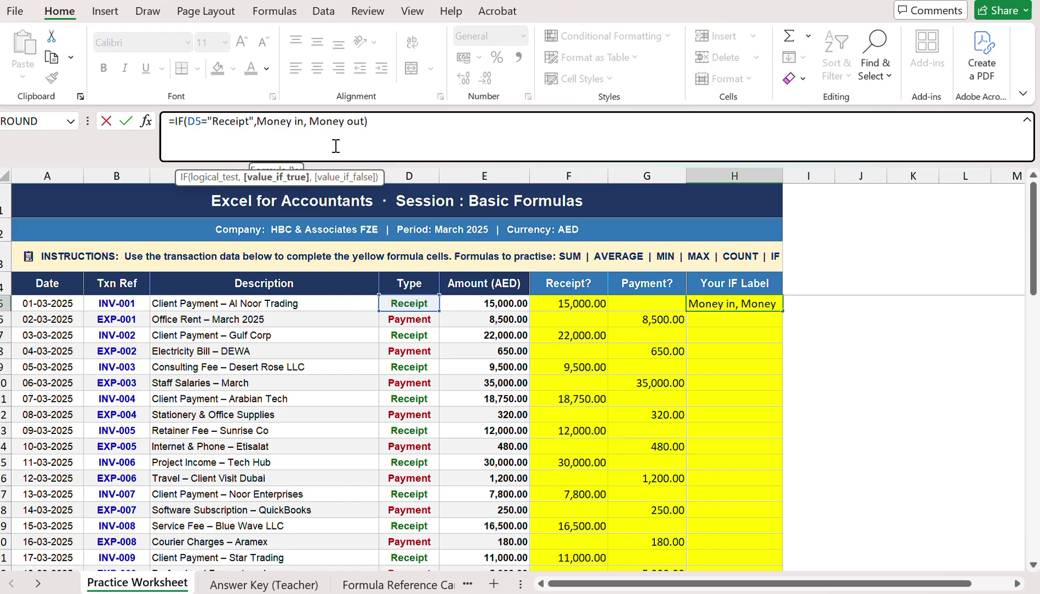
text(")
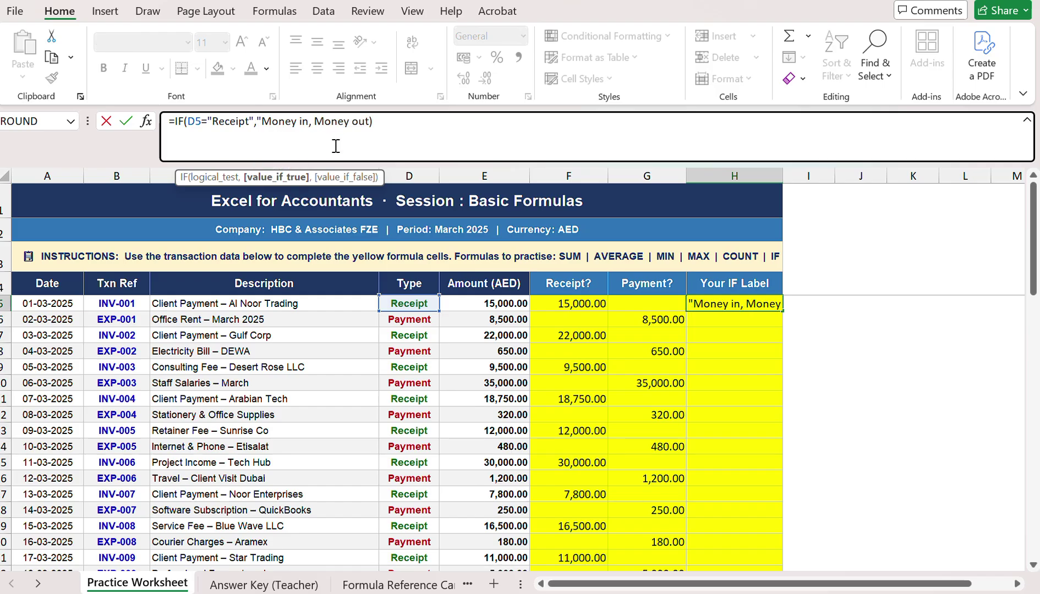
key(Right)
text(")
key(Right)
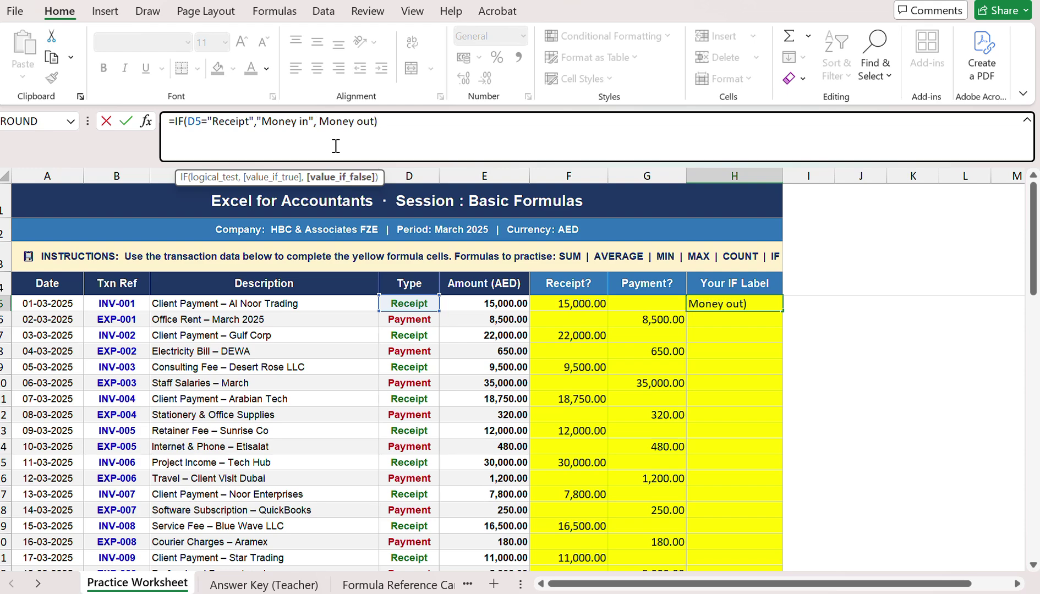
key(BackSpace)
text(")
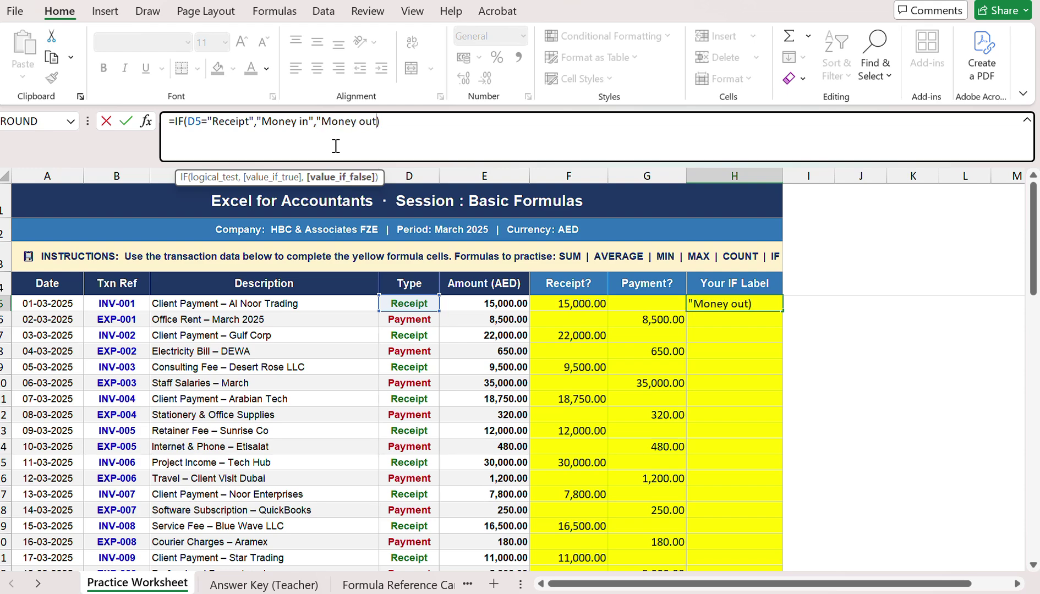
text(")
key(Return)
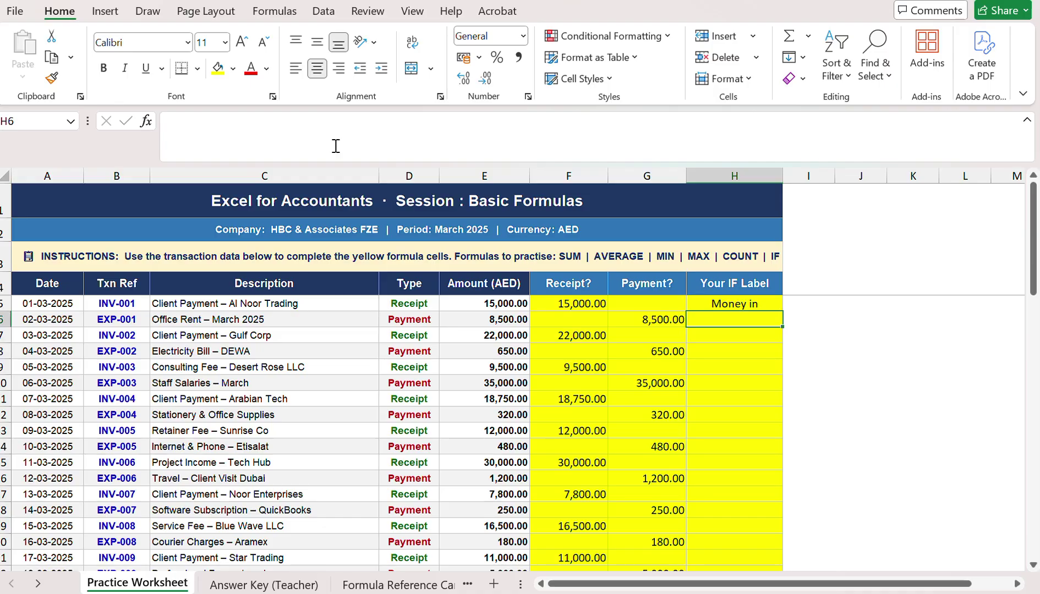
Step: Fill the H5 formula down the Your IF Label column through the last transaction row
key(Up)
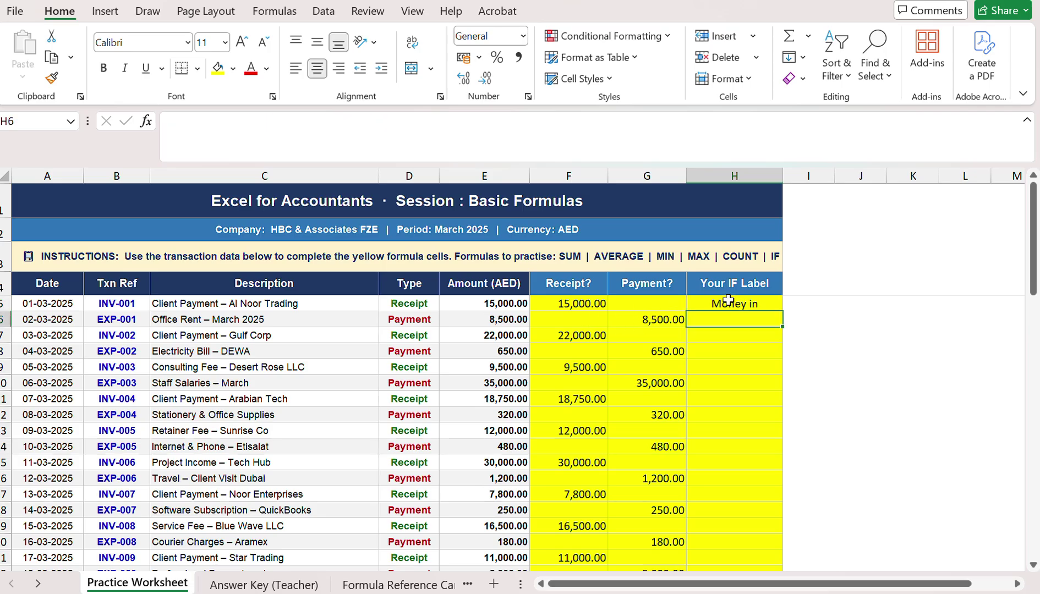
key(shift+Down)
key(shift+Down)
key(shift+Down)
key(shift+Down)
key(shift+Down)
key(shift+Down)
key(shift+Down)
key(shift+Down)
key(shift+Down)
key(shift+Down)
key(shift+Down)
key(shift+Down)
key(shift+Down)
key(shift+Down)
key(shift+Down)
key(shift+Down)
key(shift+Down)
key(shift+Down)
key(shift+Down)
key(shift+Down)
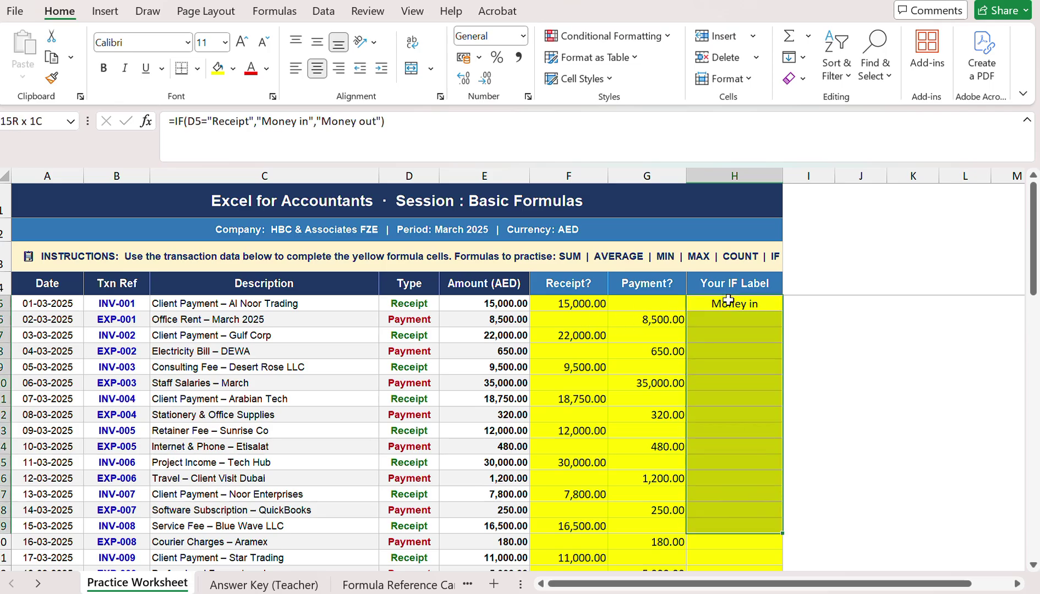
key(shift+Down)
key(shift+Down)
key(shift+Down)
key(shift+Down)
key(shift+Down)
key(shift+Down)
key(shift+Down)
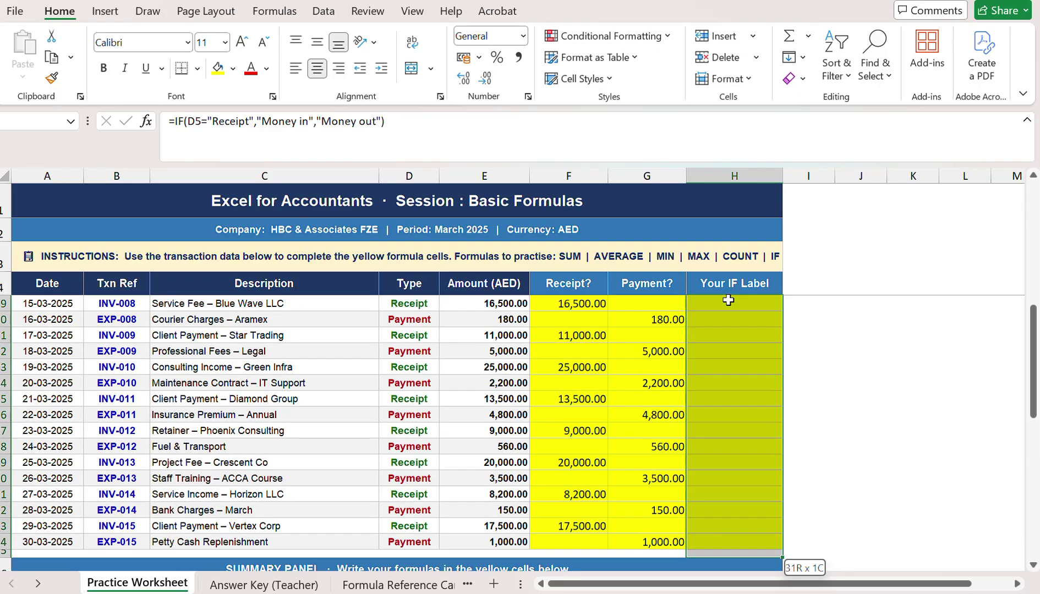
key(ctrl+d)
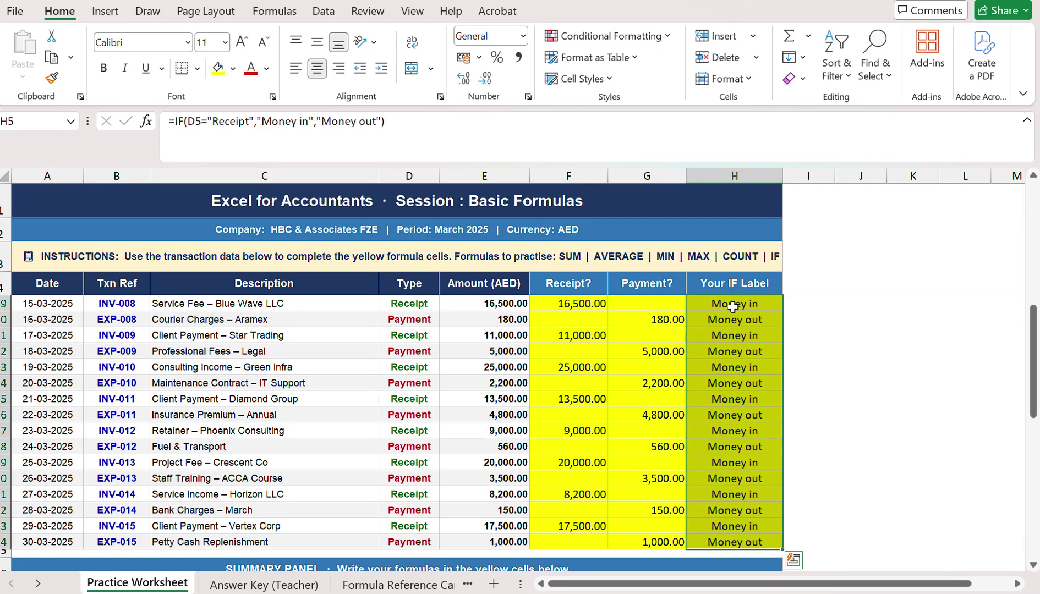
Step: Check the label formulas in H5 and H6, and examine the tasks in the summary panel below the transactions
scroll(747, 354, up, 7)
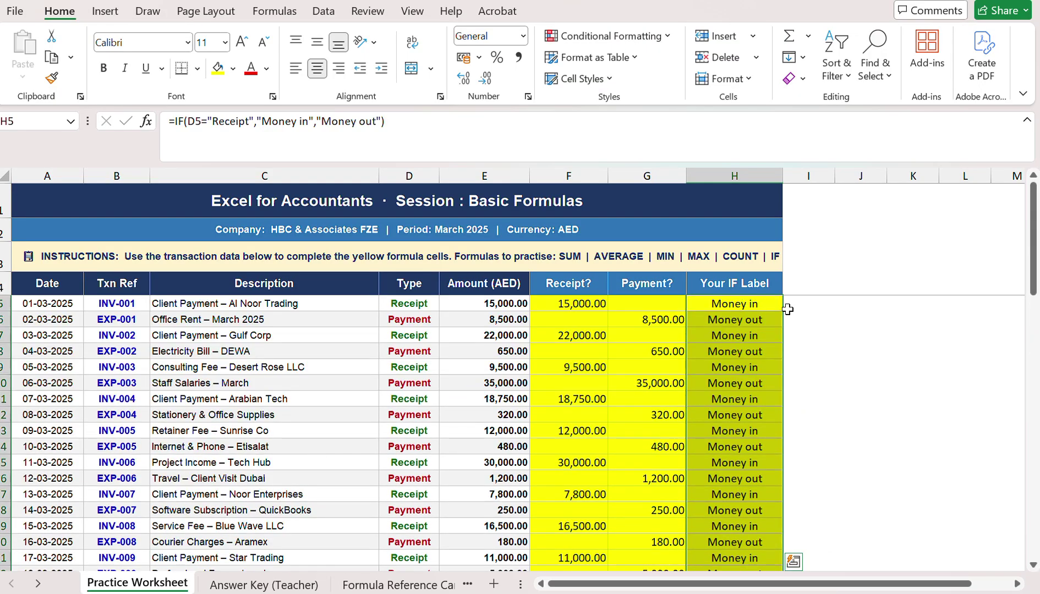
click(788, 307)
click(763, 307)
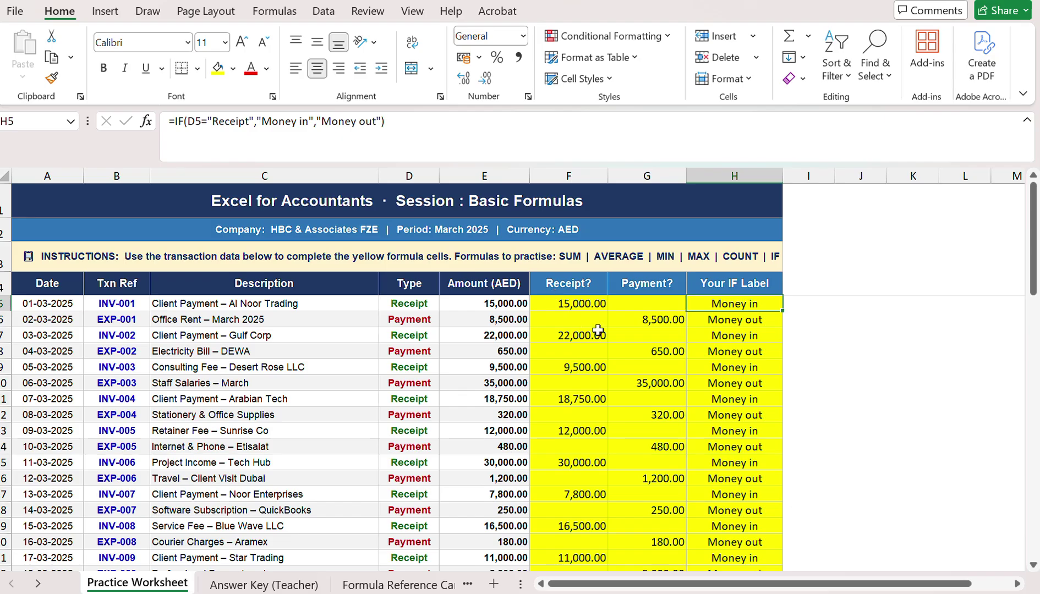
click(715, 322)
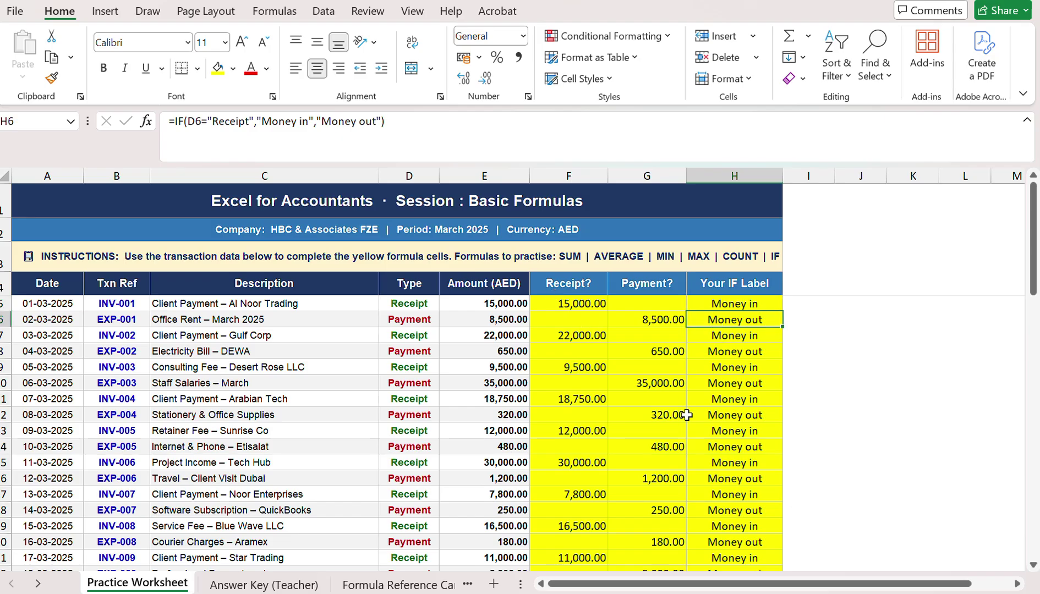
scroll(687, 415, down, 9)
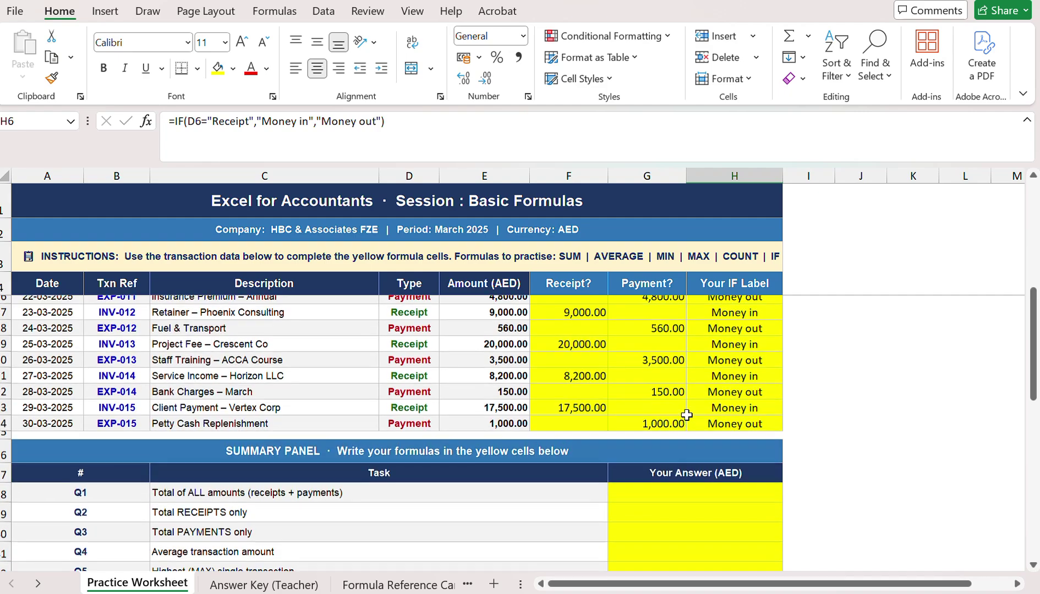
scroll(687, 415, down, 1)
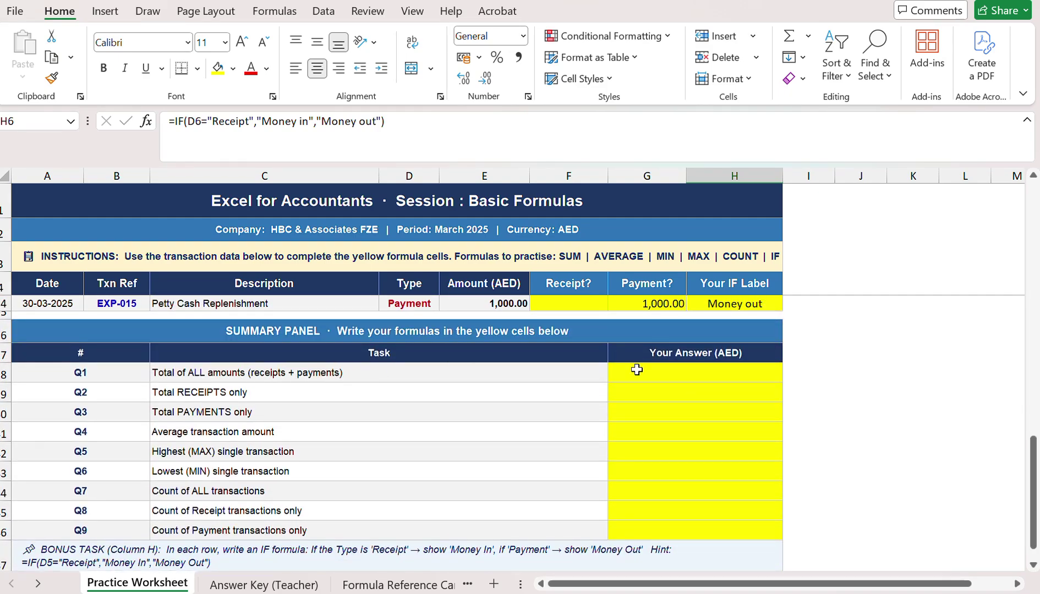
Step: Answer Q1 in the summary panel by totalling all transaction amounts with =SUM(E5:E34) in G38
click(652, 377)
text(=)
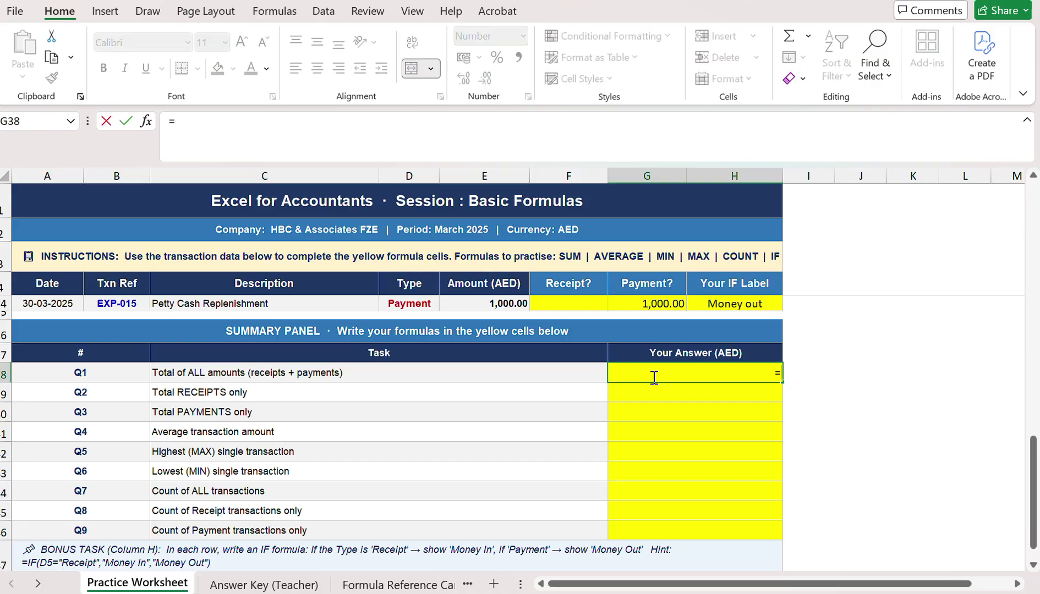
text(sum9)
key(BackSpace)
text(()
scroll(653, 377, up, 10)
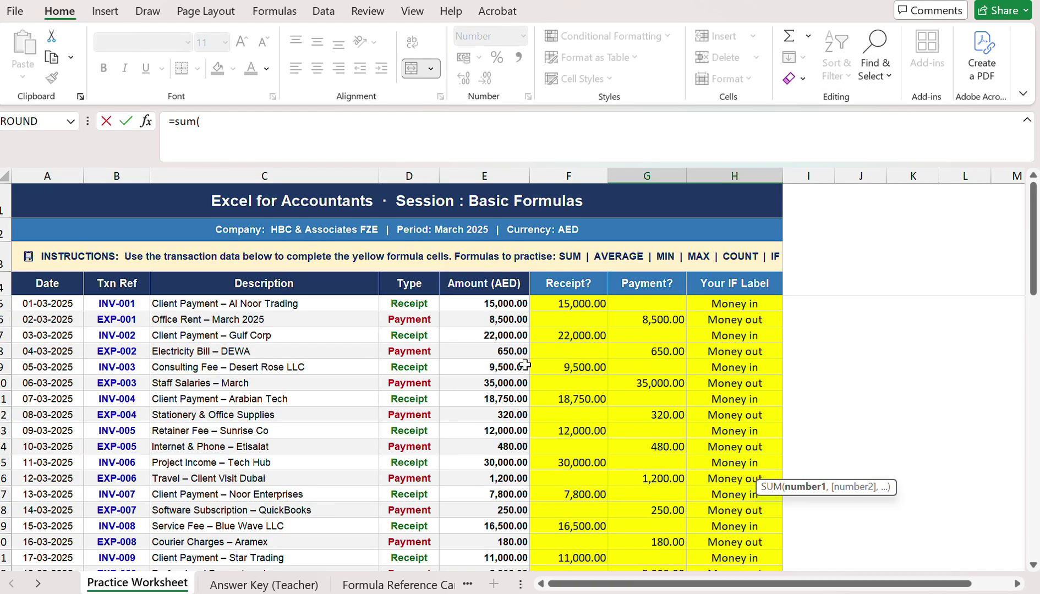
click(496, 304)
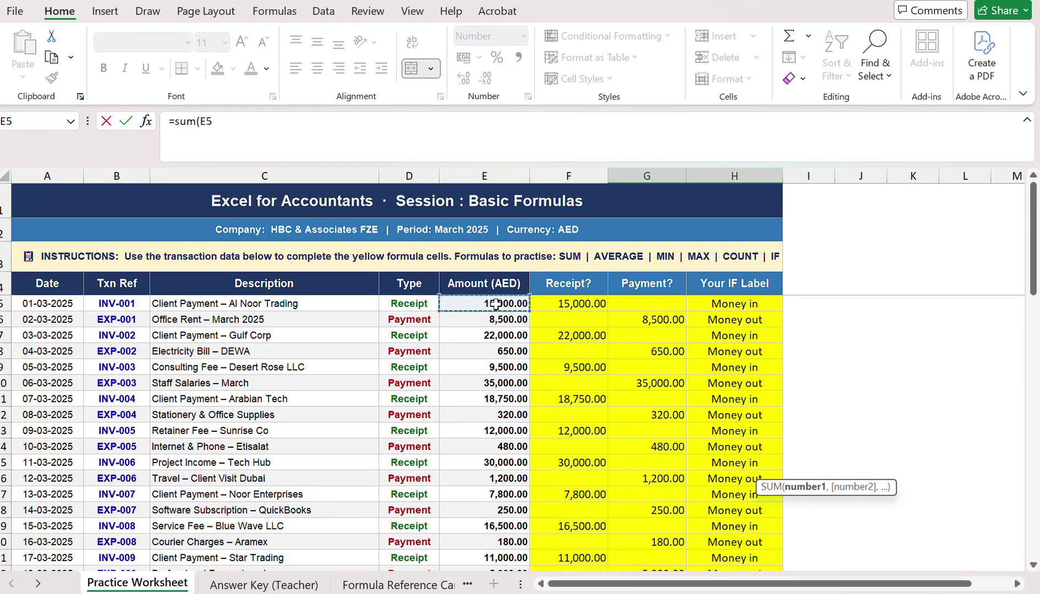
key(ctrl+shift+Down)
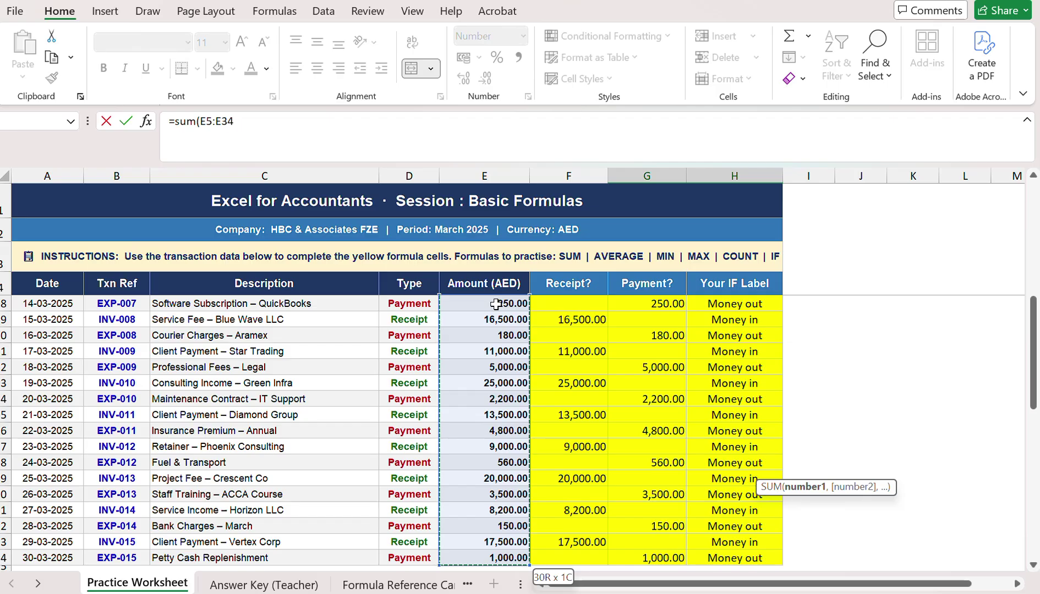
text())
key(Return)
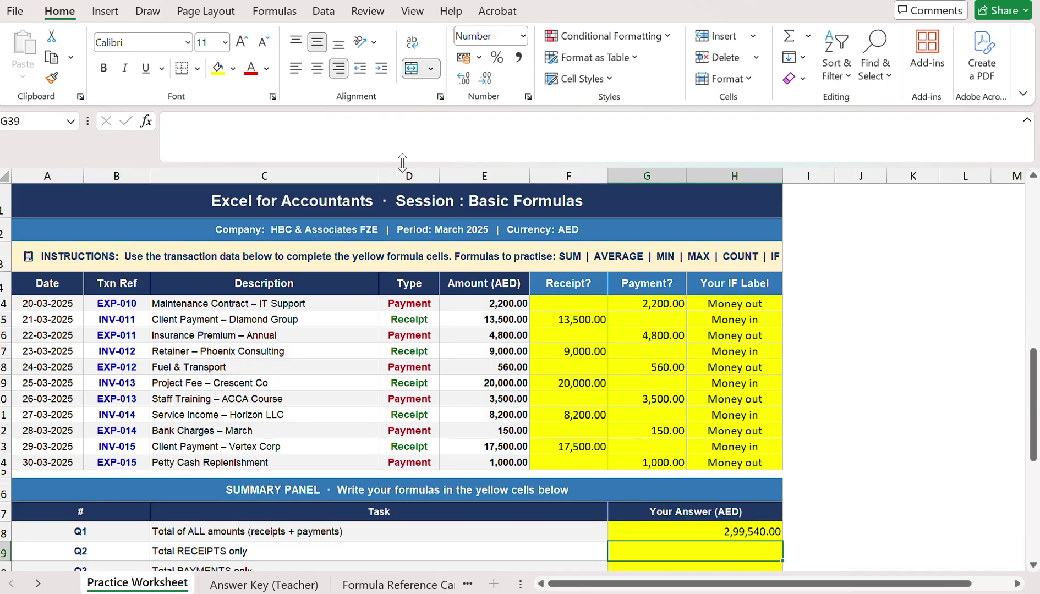
Step: Begin a SUM formula in G39, the answer cell for Total RECEIPTS only
scroll(666, 442, down, 2)
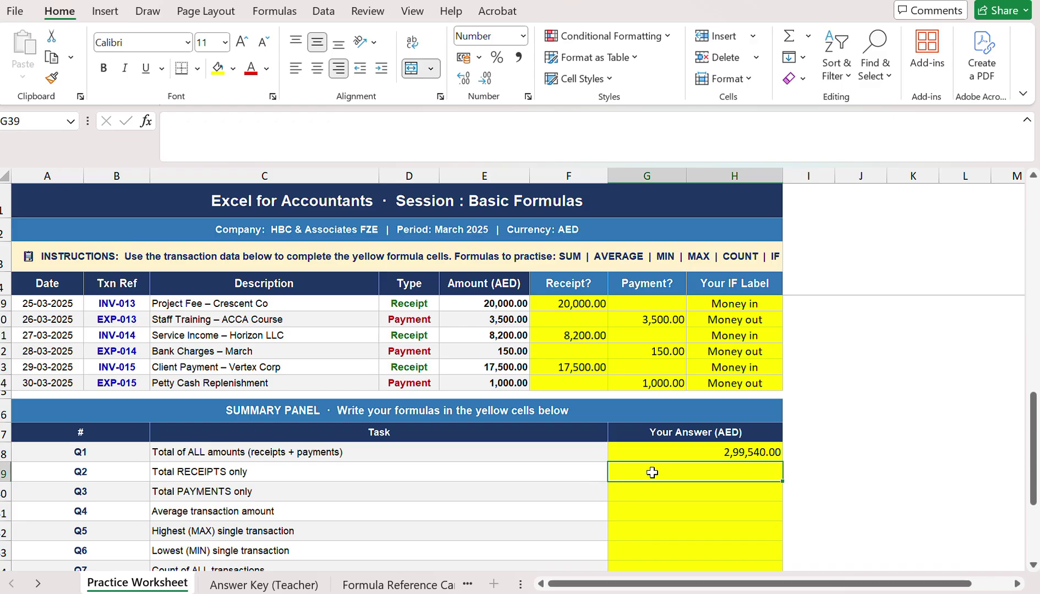
text(=)
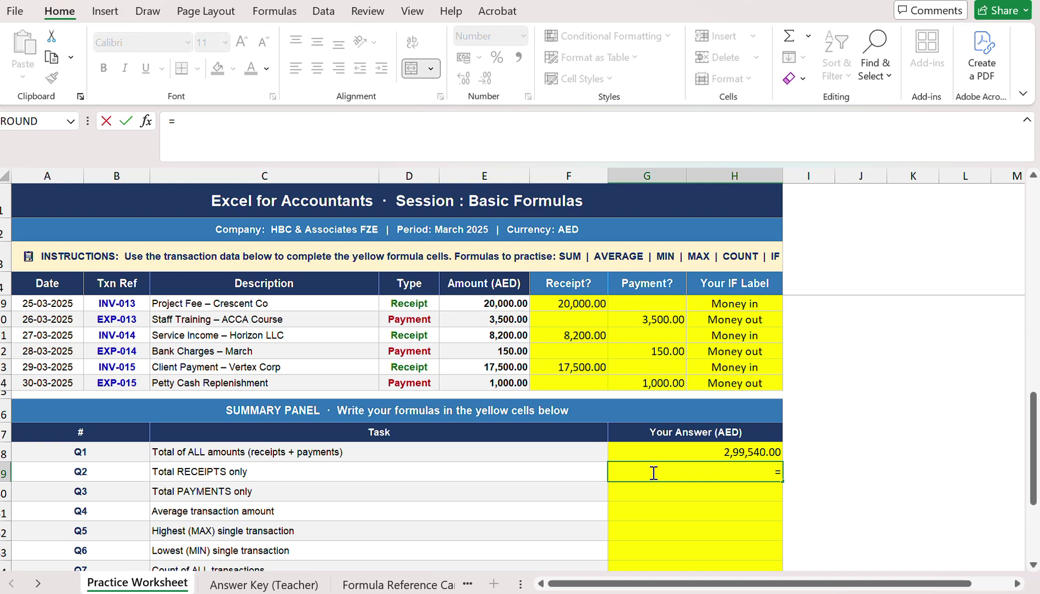
text(sum()
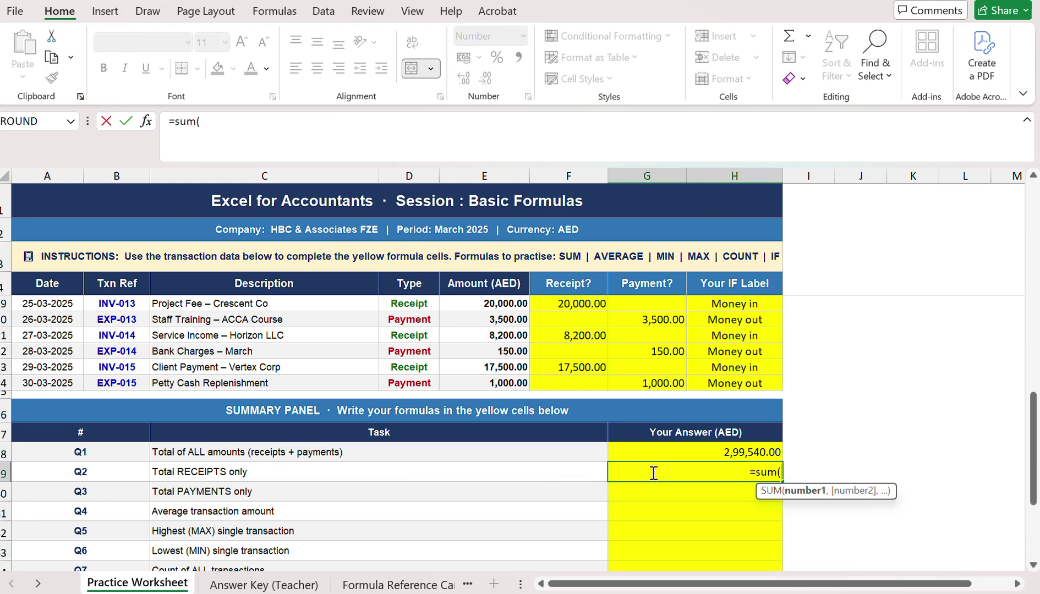
scroll(654, 473, up, 10)
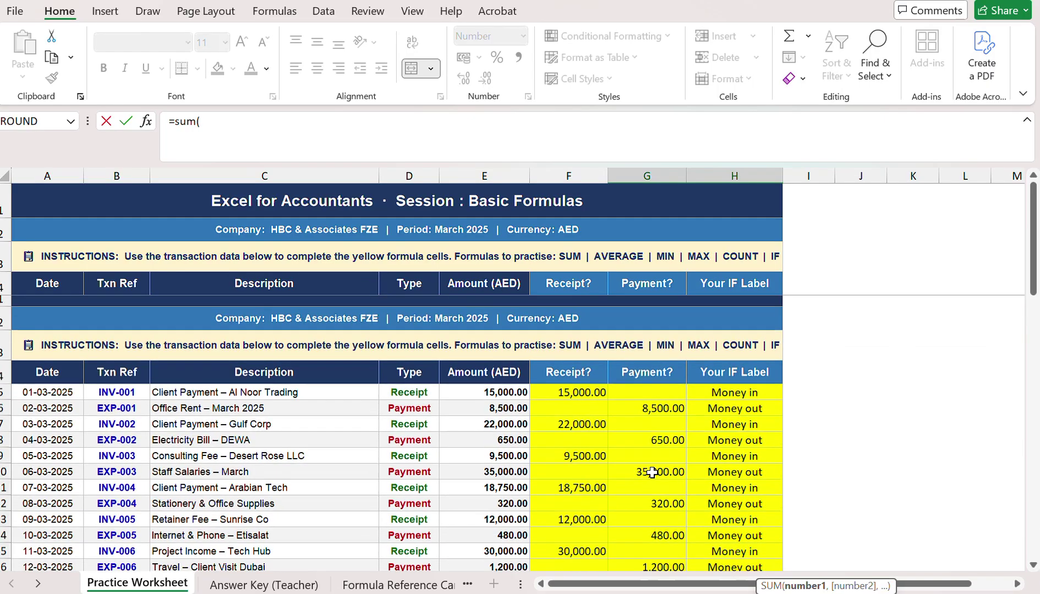
click(597, 303)
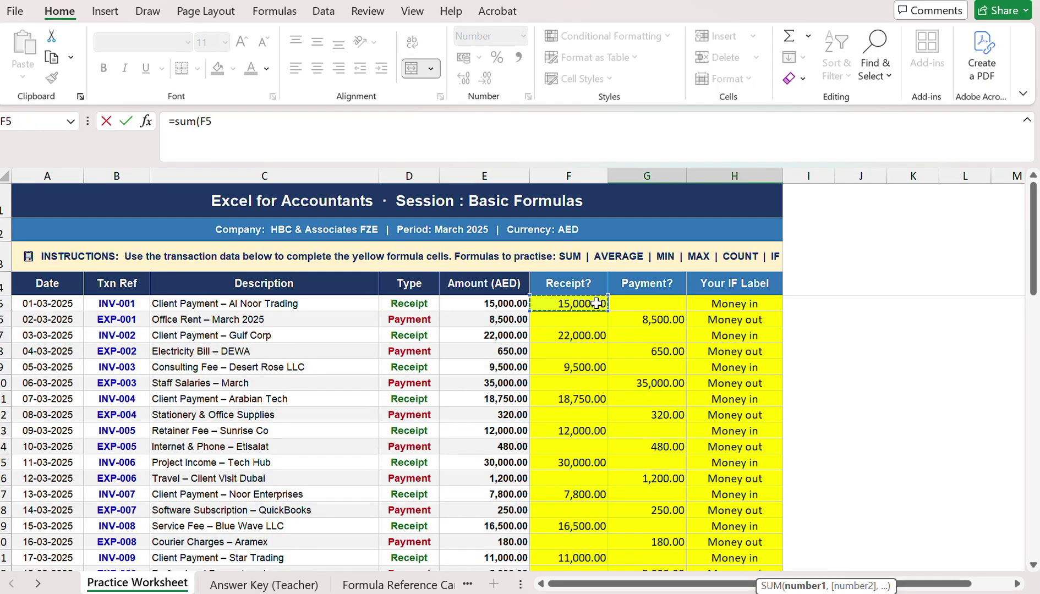
drag(596, 303, 605, 567)
key(shift+Down)
key(shift+Down)
key(shift+Down)
key(shift+Down)
key(shift+Down)
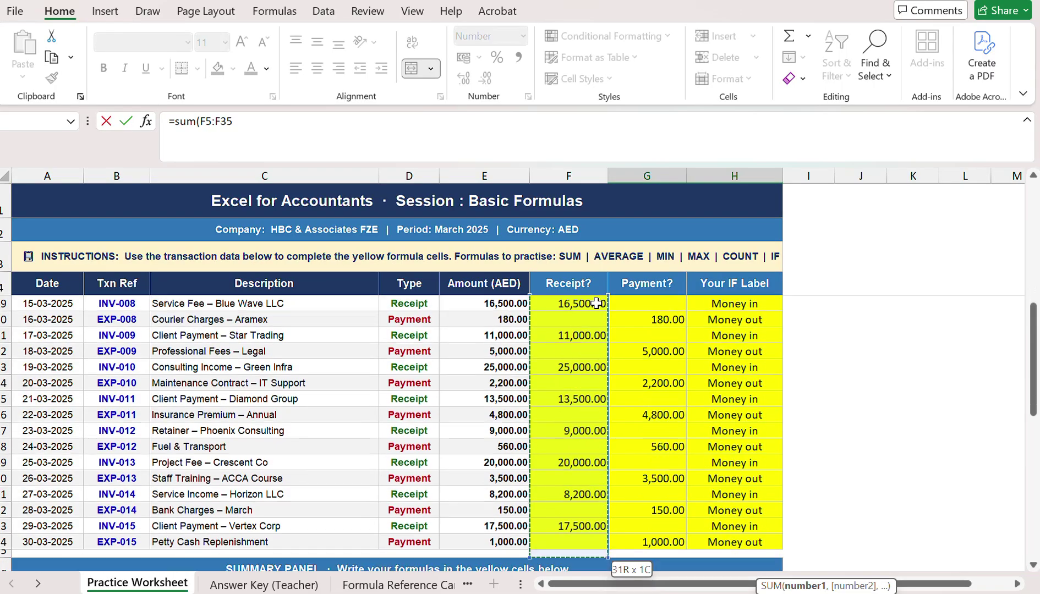
key(shift+Up)
key(shift+Up)
key(shift+Up)
key(shift+Up)
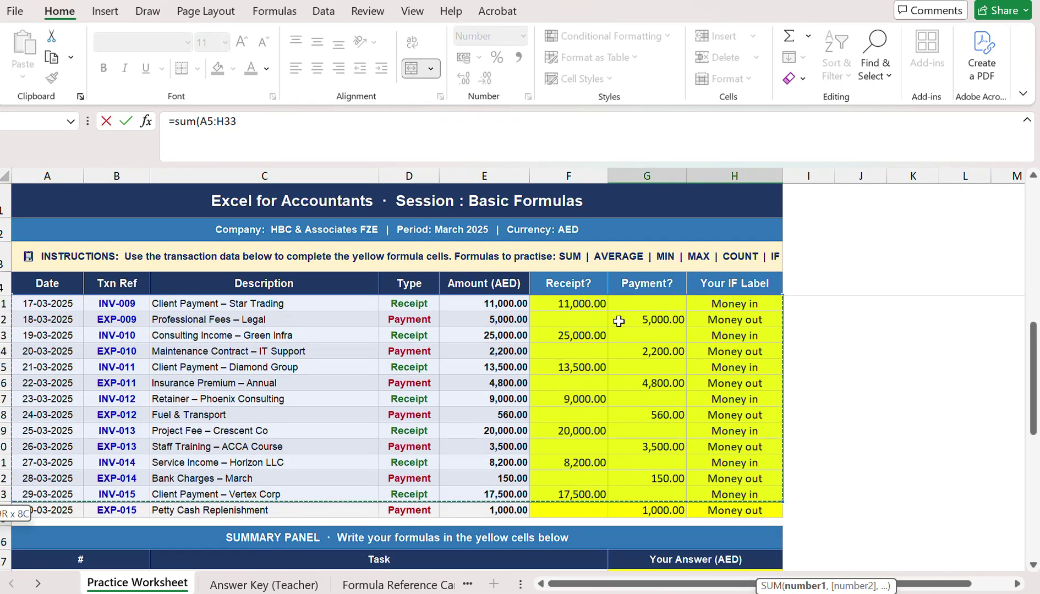
Step: Complete the Q2 SUM formula with the Receipt? column range F4:F34
click(588, 506)
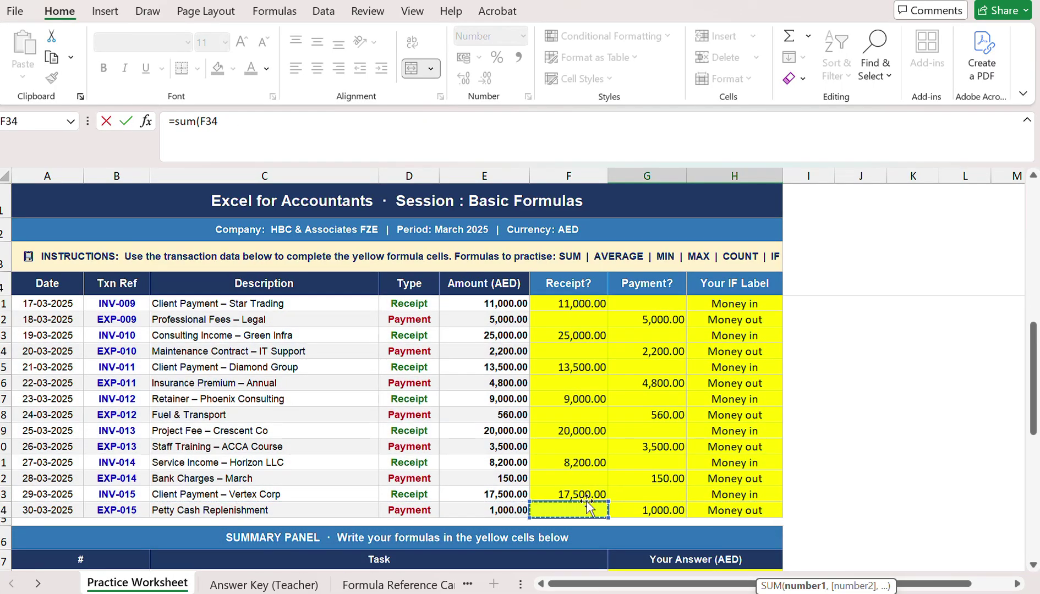
key(ctrl+shift+Up)
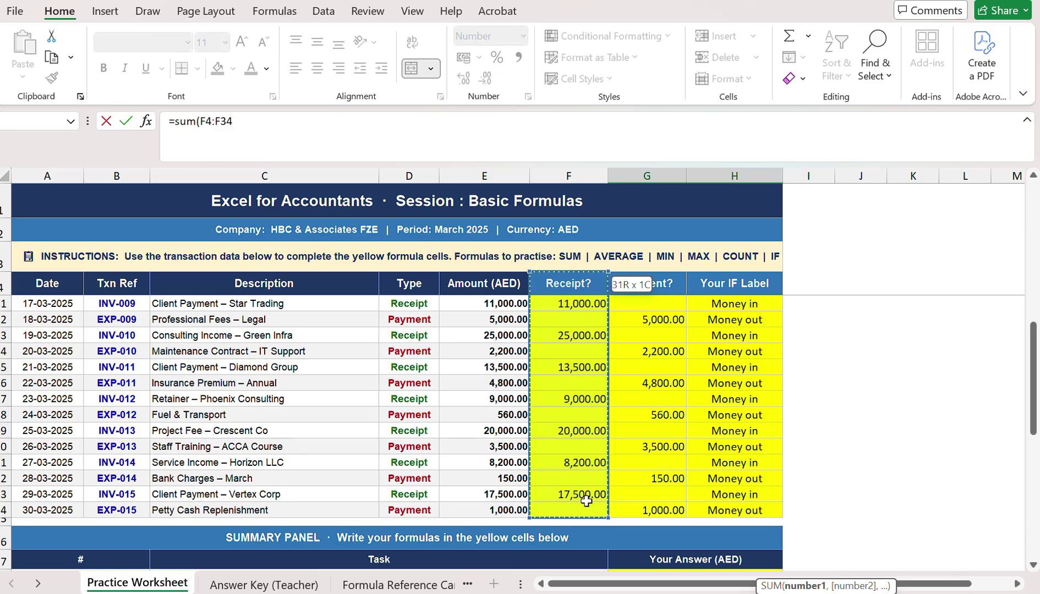
click(264, 125)
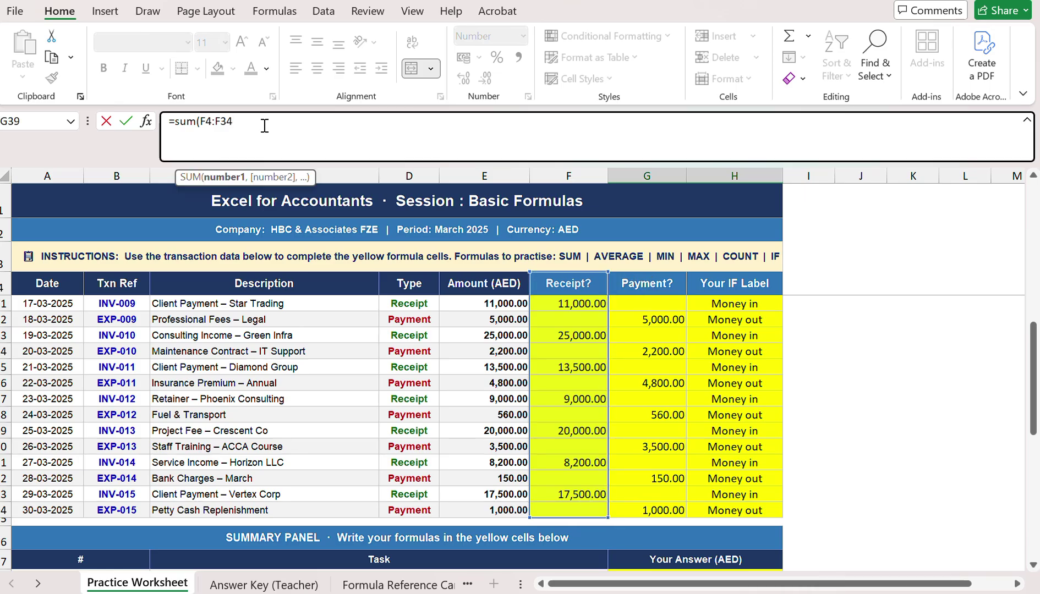
key(Return)
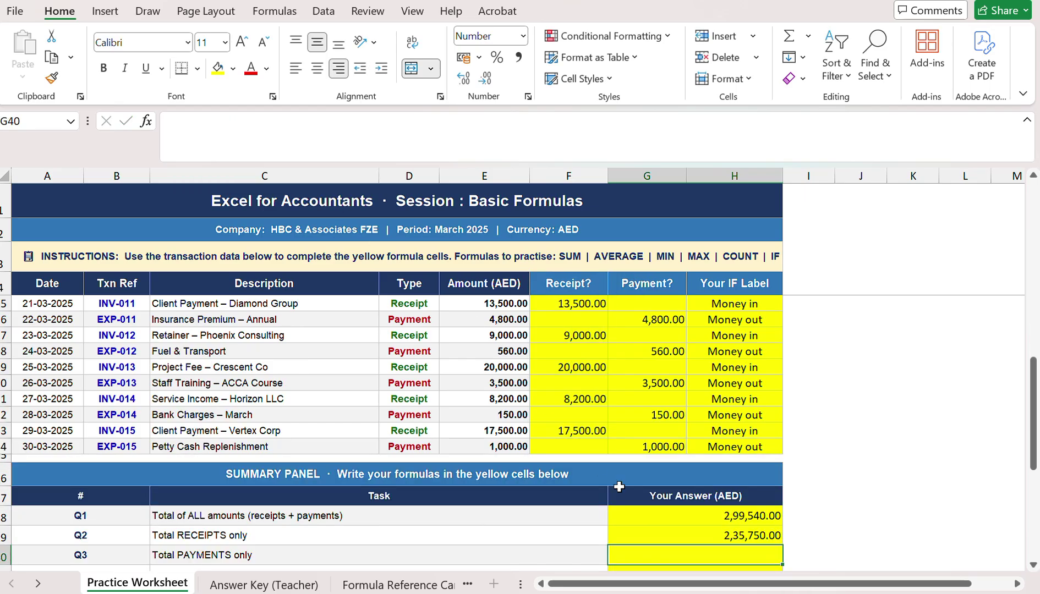
Step: Review the transaction rows, check the Q2 formula in the Answer Key (Teacher) sheet, and return to the Practice Worksheet
scroll(624, 478, up, 10)
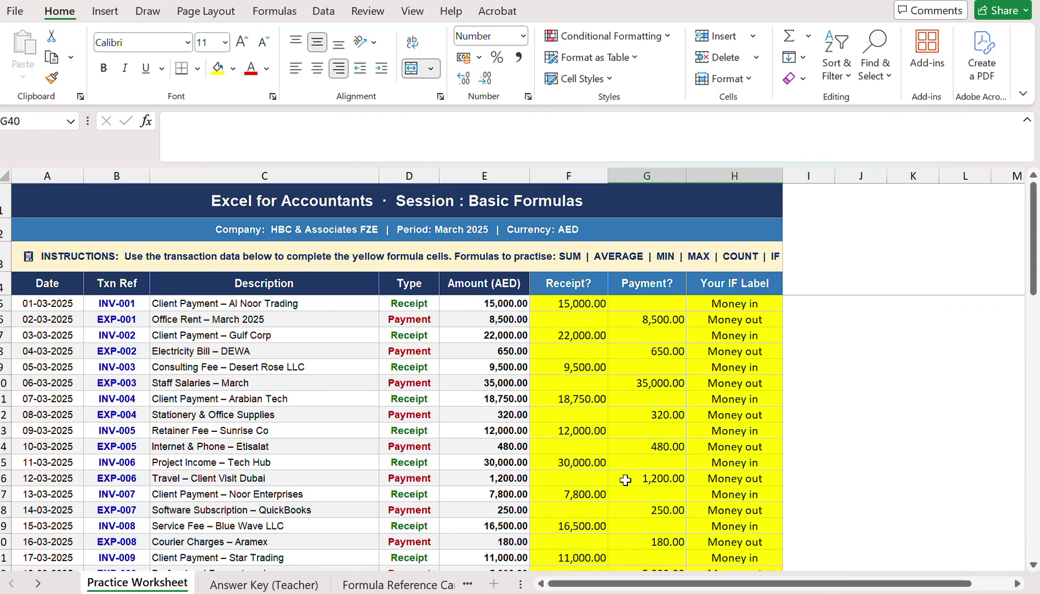
scroll(625, 480, down, 9)
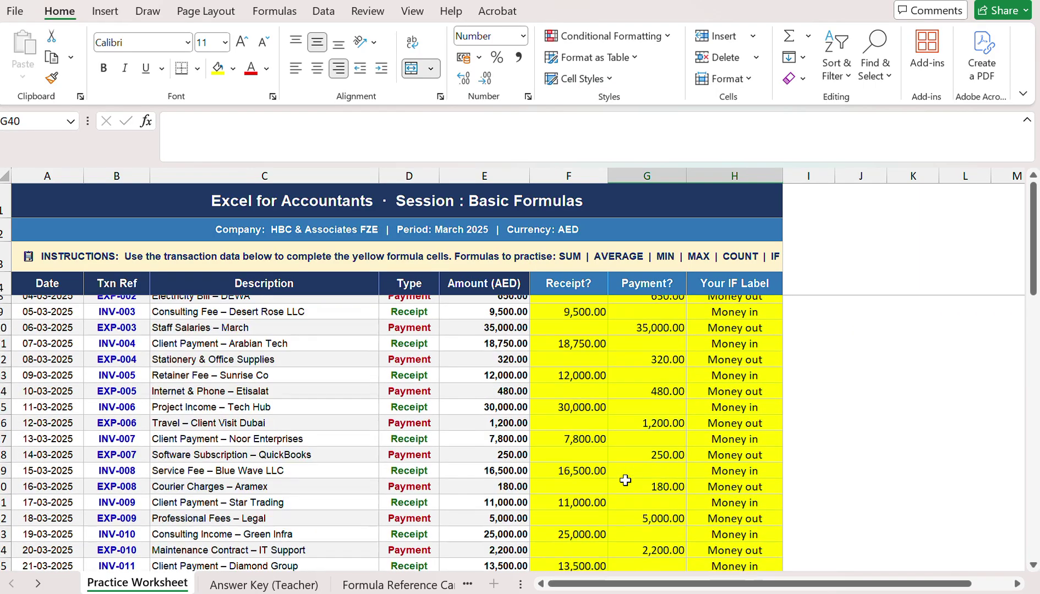
scroll(625, 479, down, 1)
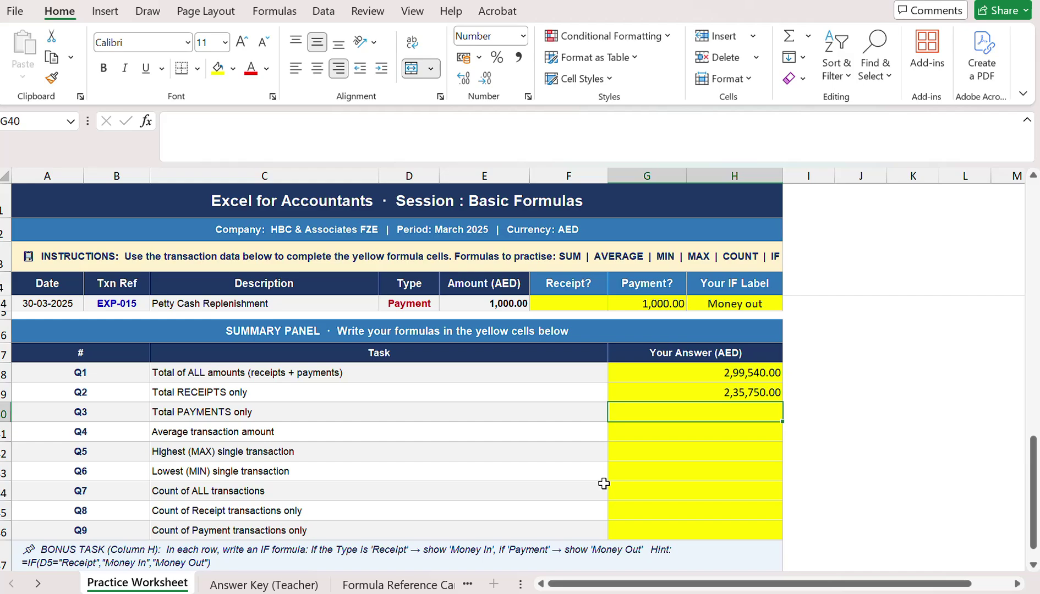
click(271, 585)
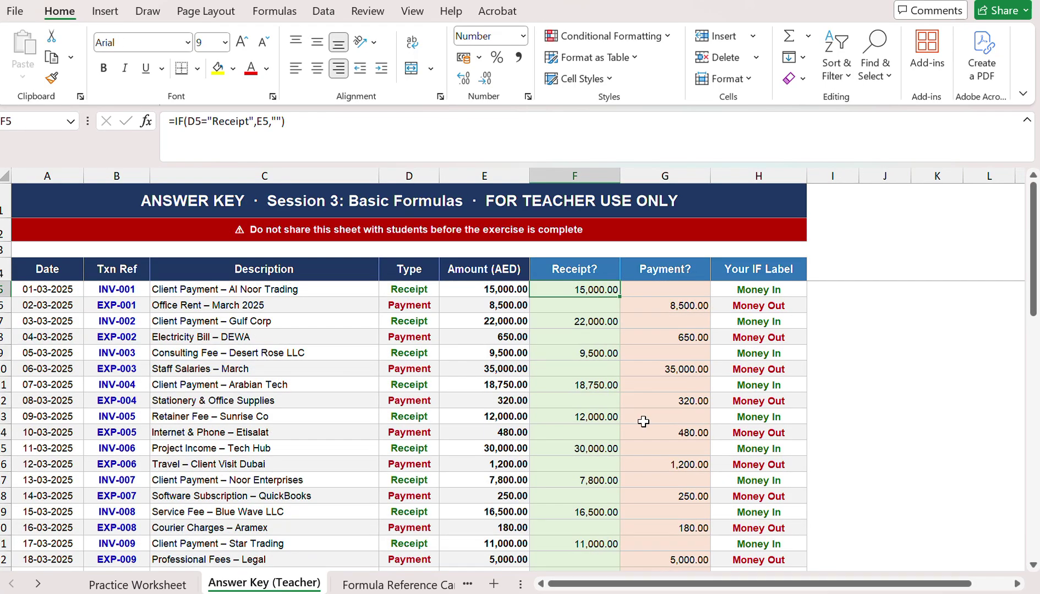
click(582, 355)
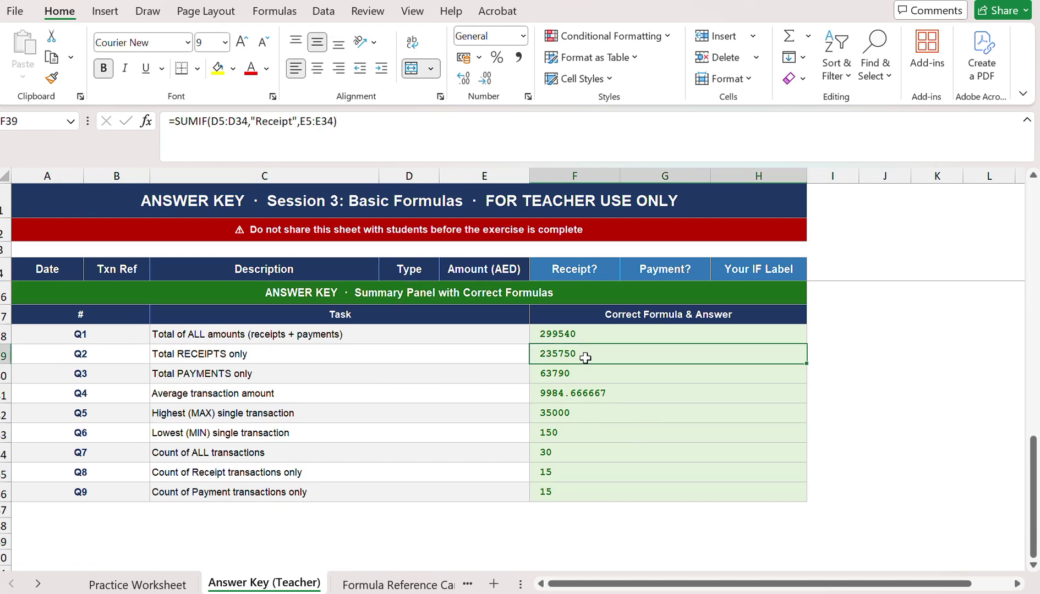
click(149, 583)
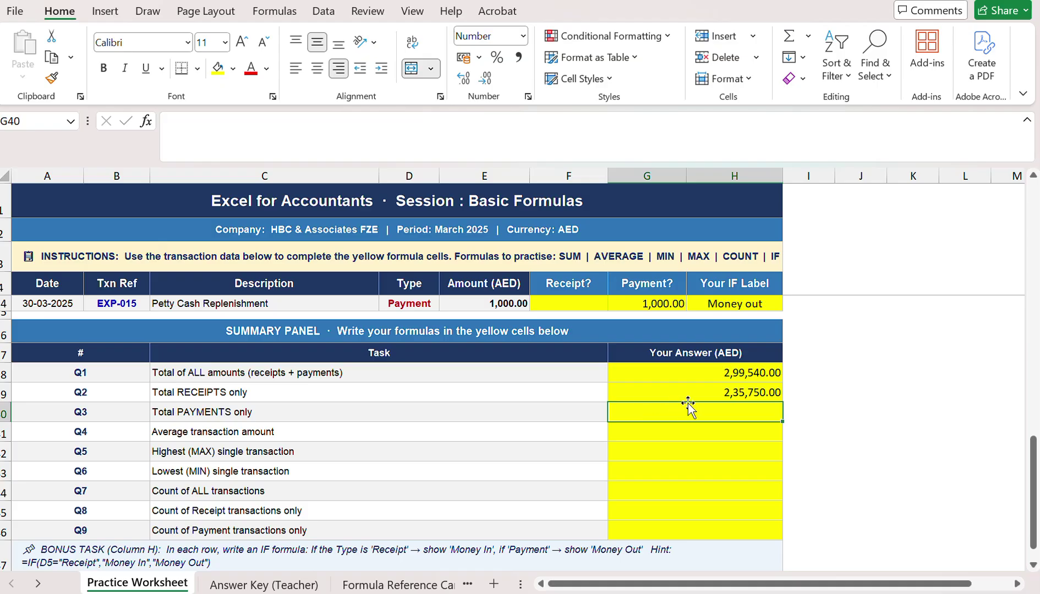
Step: Enter the Payment? column range G5:G34 as the Q3 formula in G40, accepting the suggested correction to =G5:G34
text(=)
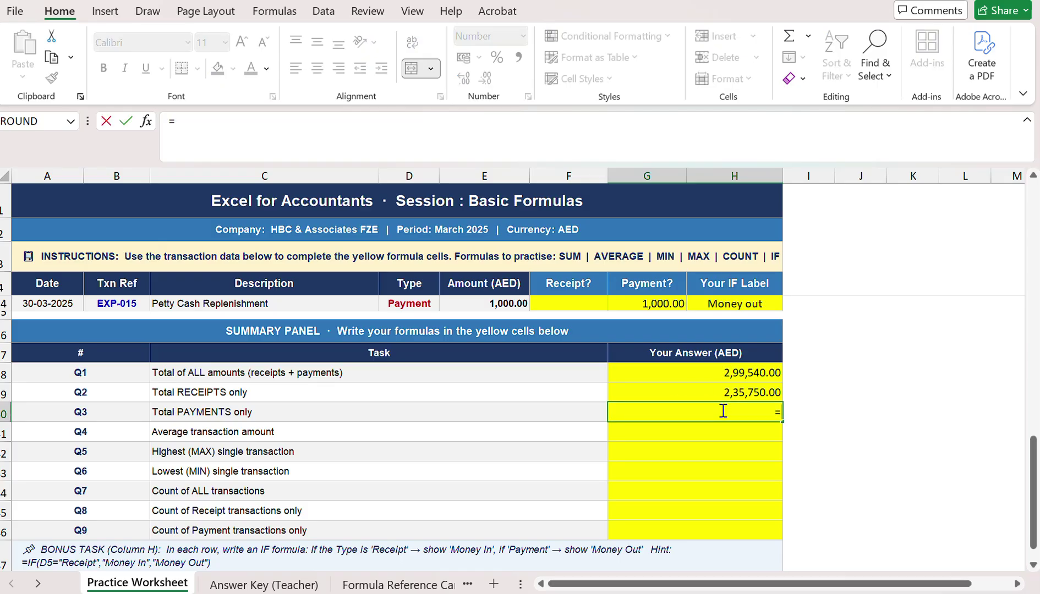
scroll(715, 410, up, 13)
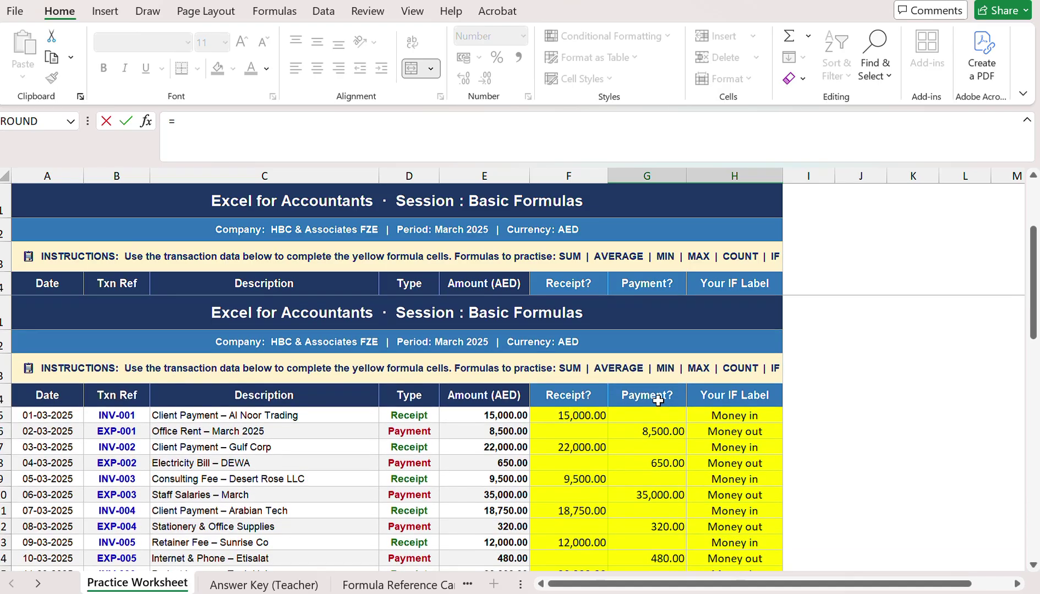
click(673, 302)
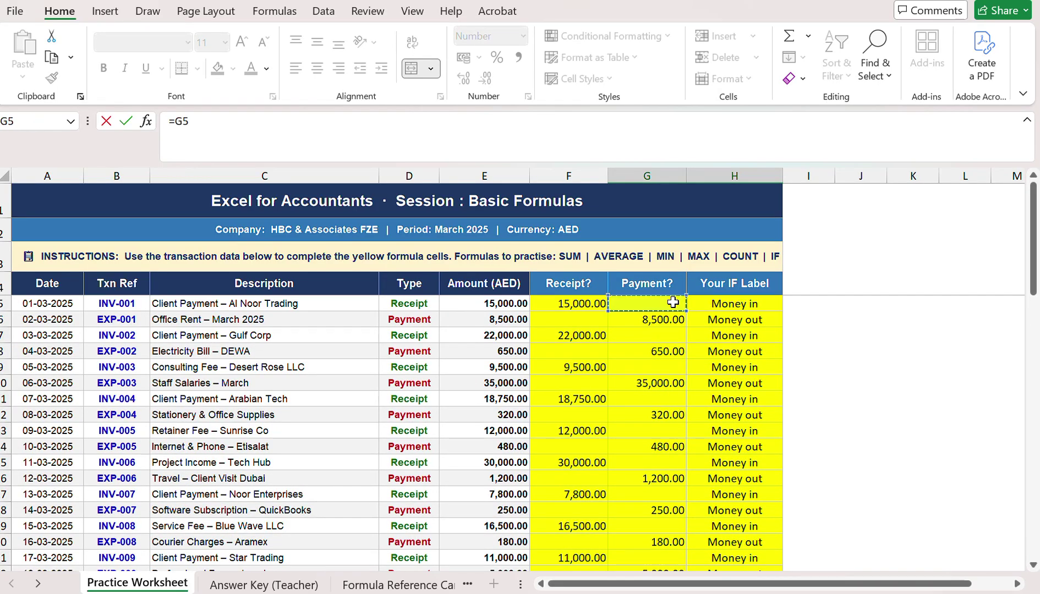
key(ctrl+shift+Down)
text())
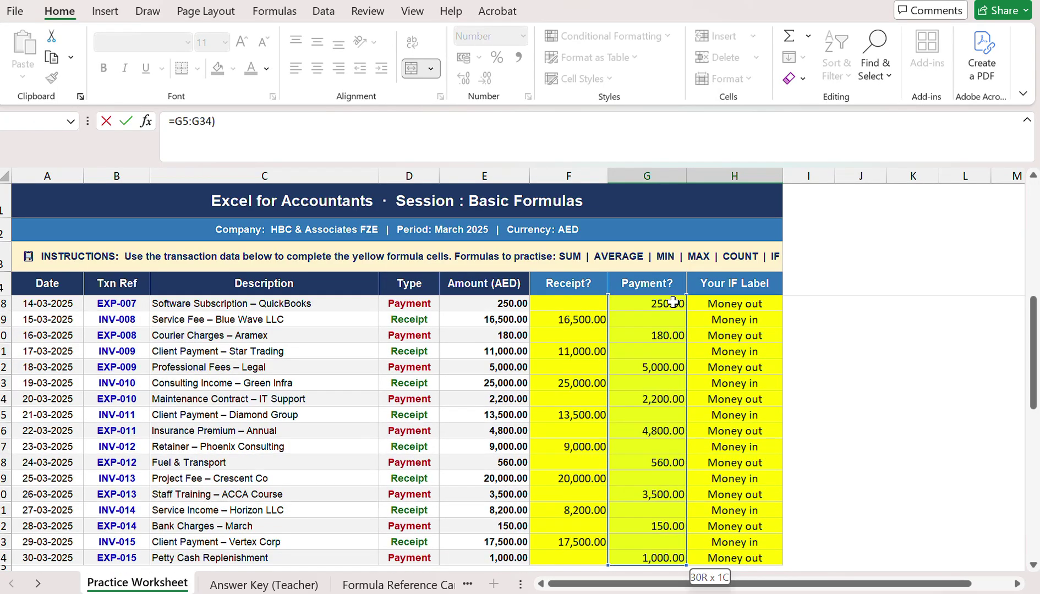
key(Return)
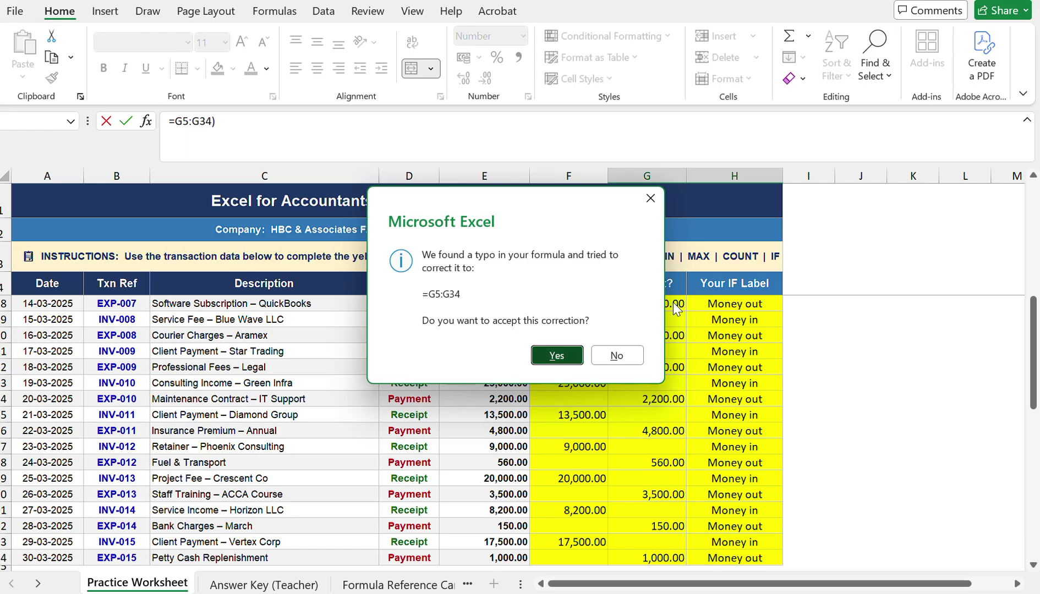
key(Return)
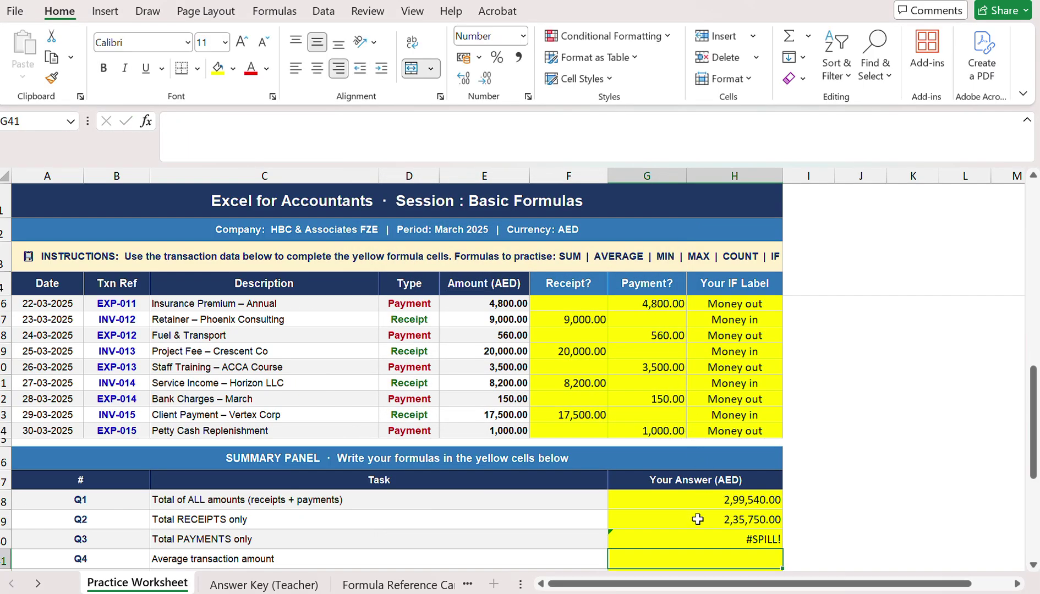
Step: Wrap the Q3 range in the SUM function so G40 totals the payments in G5:G34
click(690, 535)
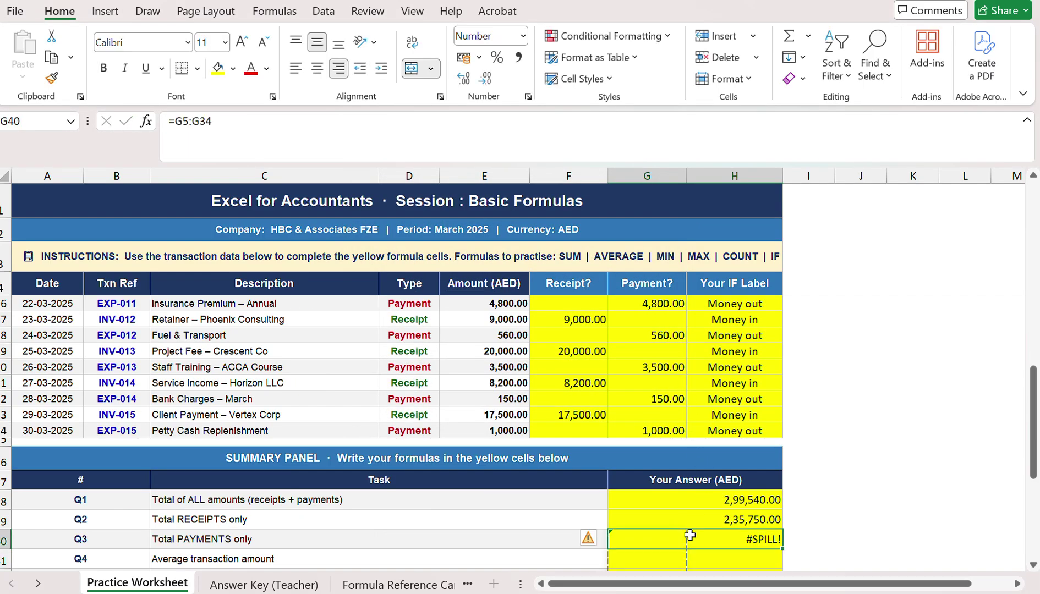
click(179, 126)
text(sum()
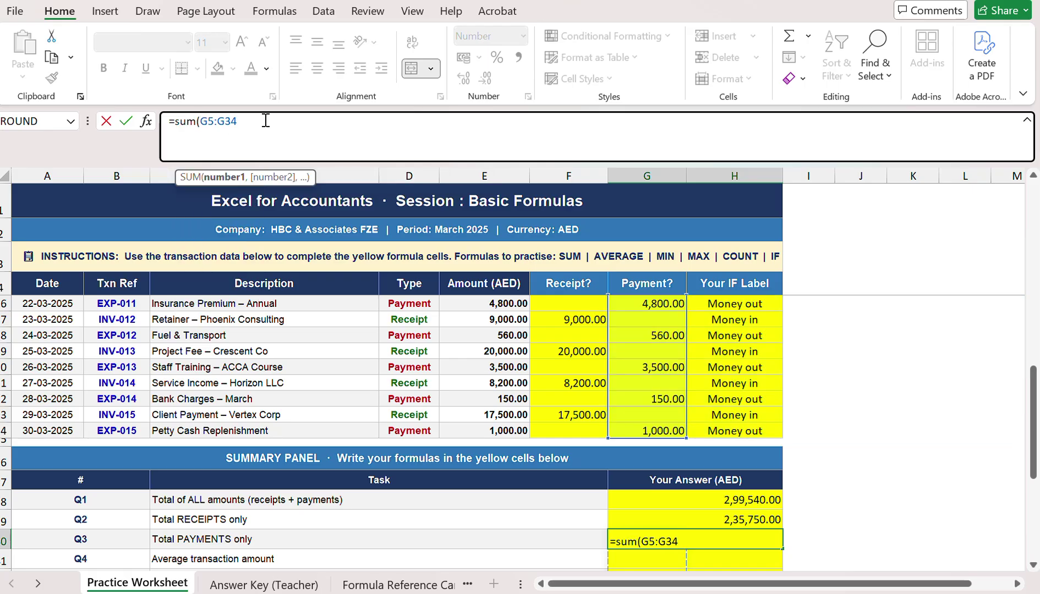
key(Return)
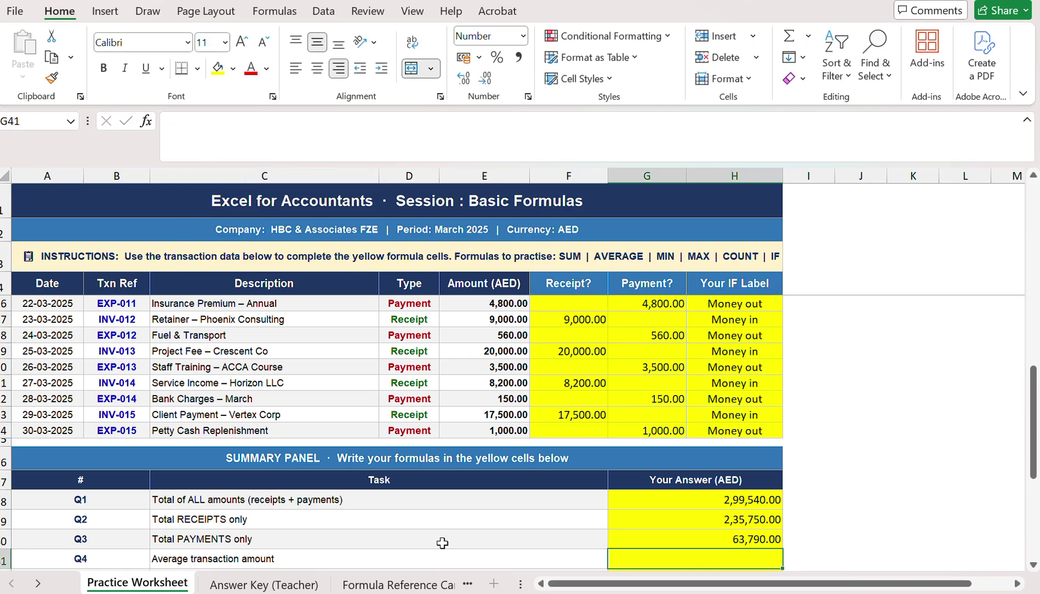
Step: Compare the Q2 and Q3 SUMIF formulas in the Answer Key (Teacher) sheet, leaving them intact, and return to the Practice Worksheet
click(252, 585)
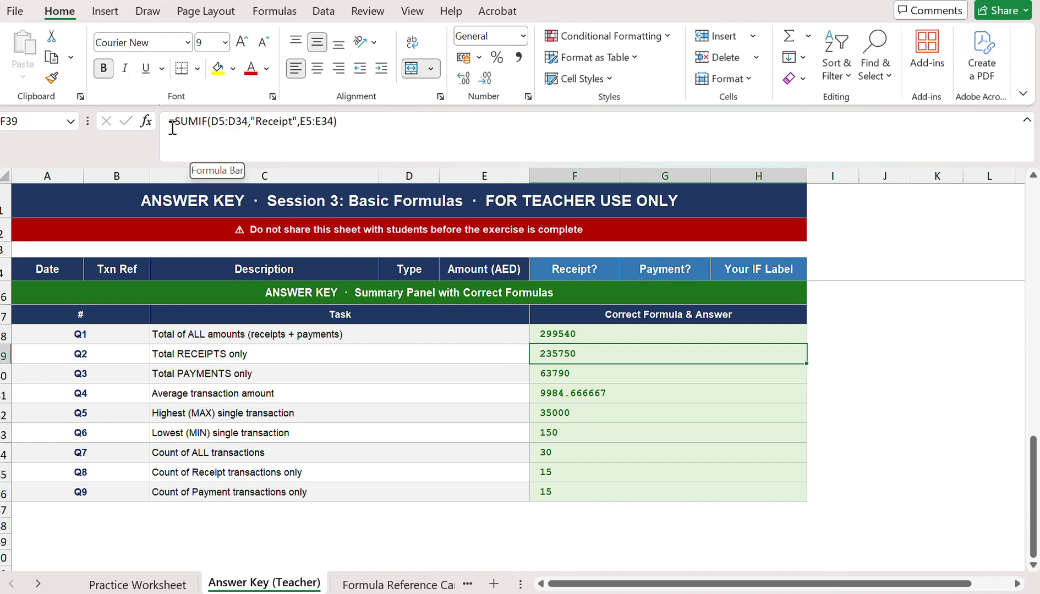
drag(174, 121, 346, 122)
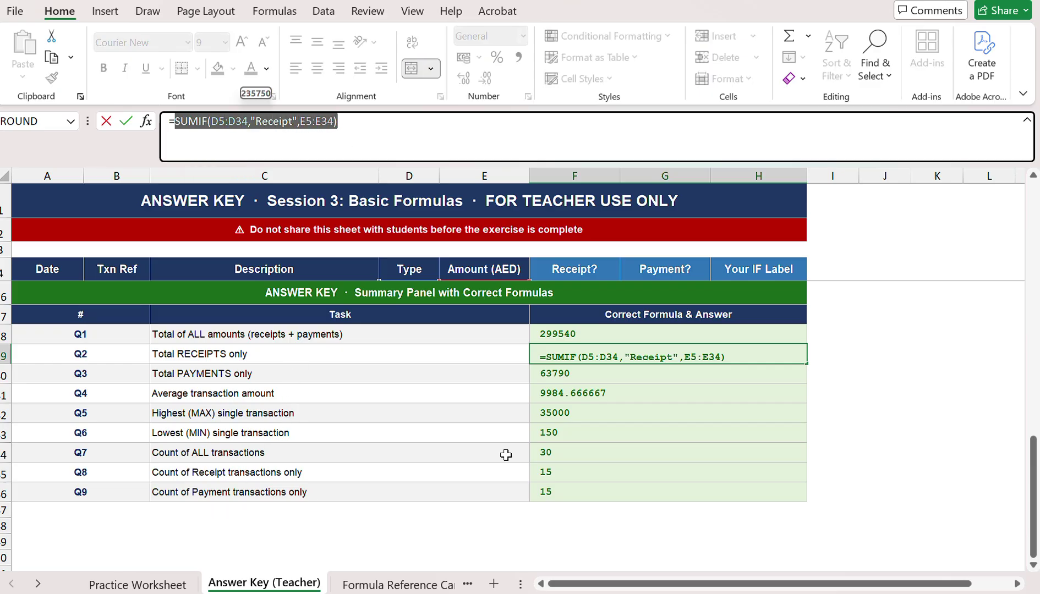
click(573, 378)
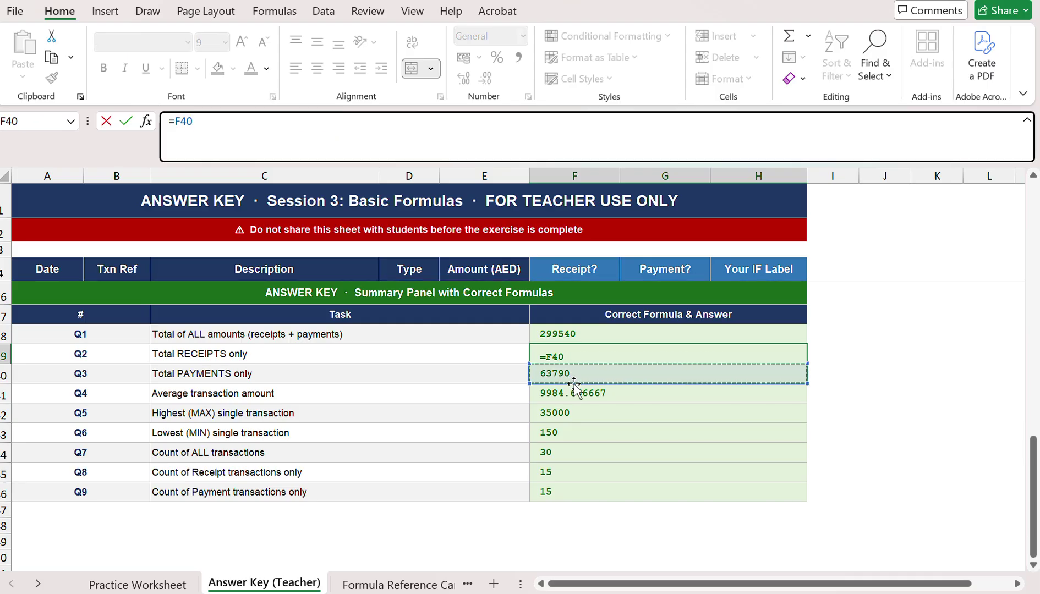
key(ctrl+z)
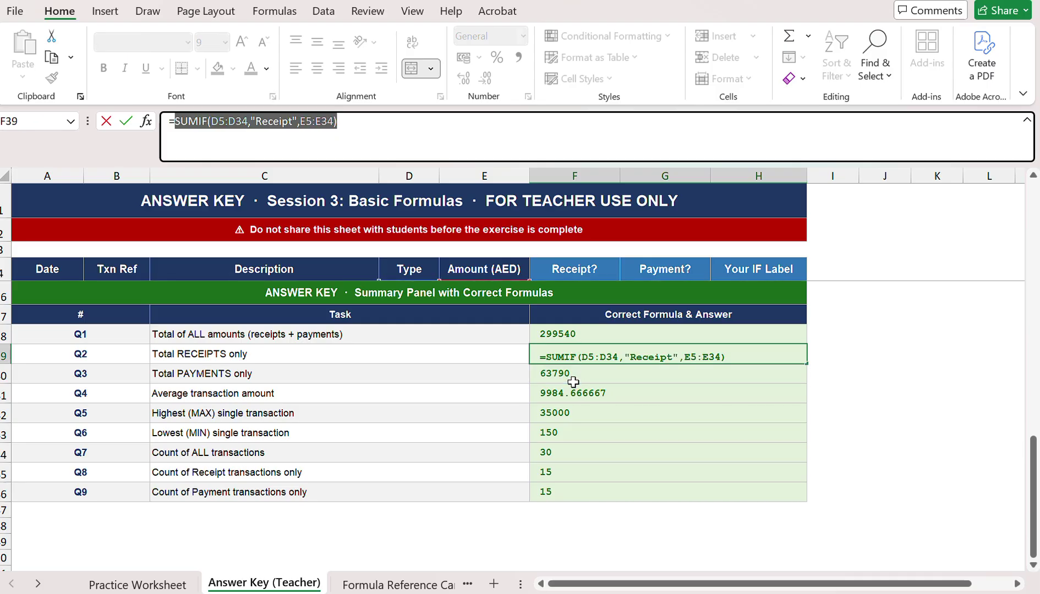
key(Return)
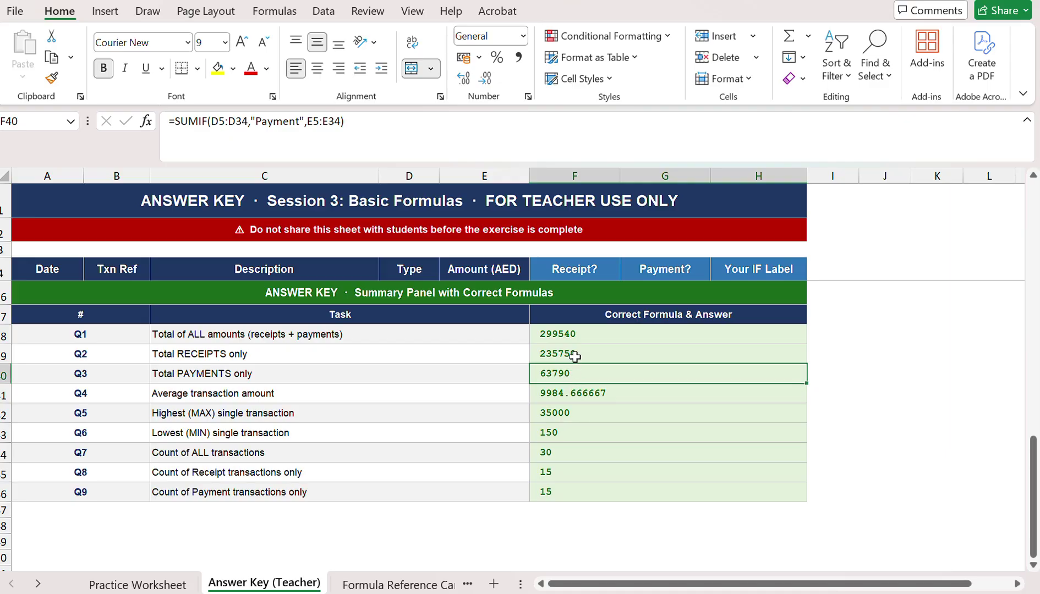
click(574, 357)
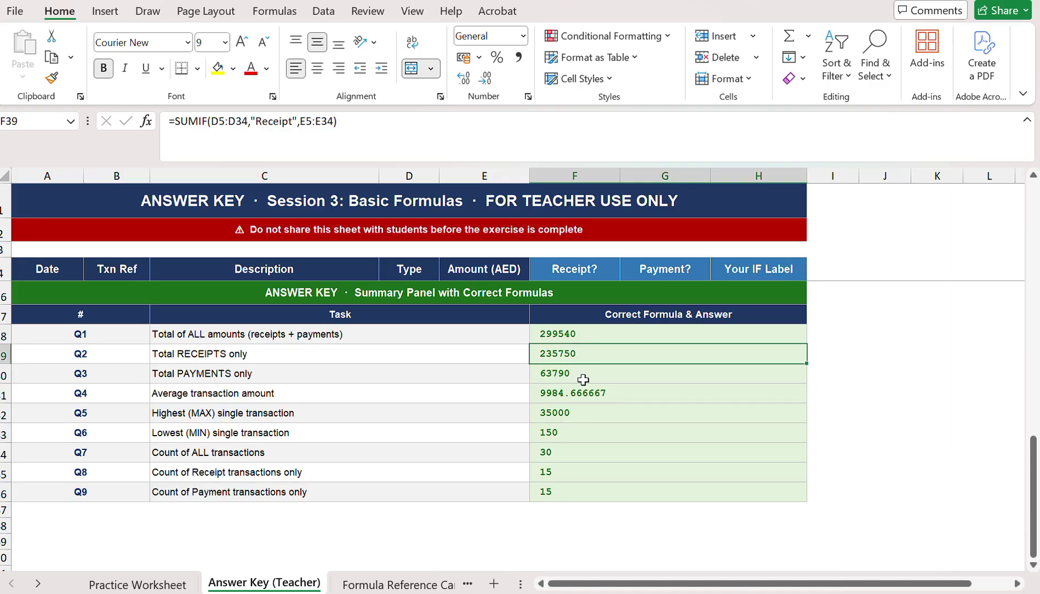
click(582, 379)
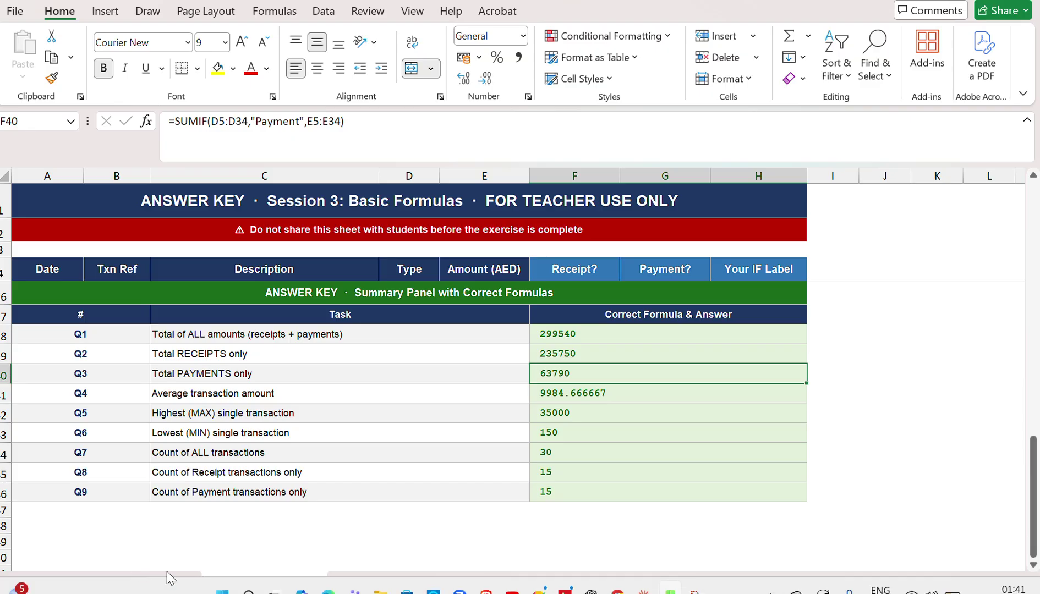
click(175, 586)
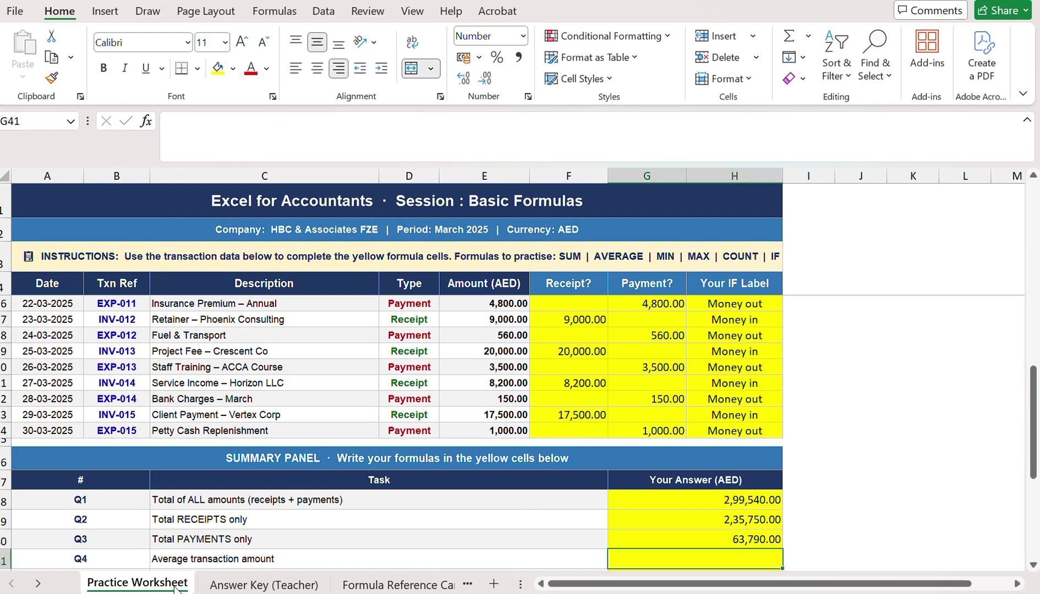
Step: Replace the Q2 total receipts formula in G39 with the opening of a SUMIF function
click(675, 515)
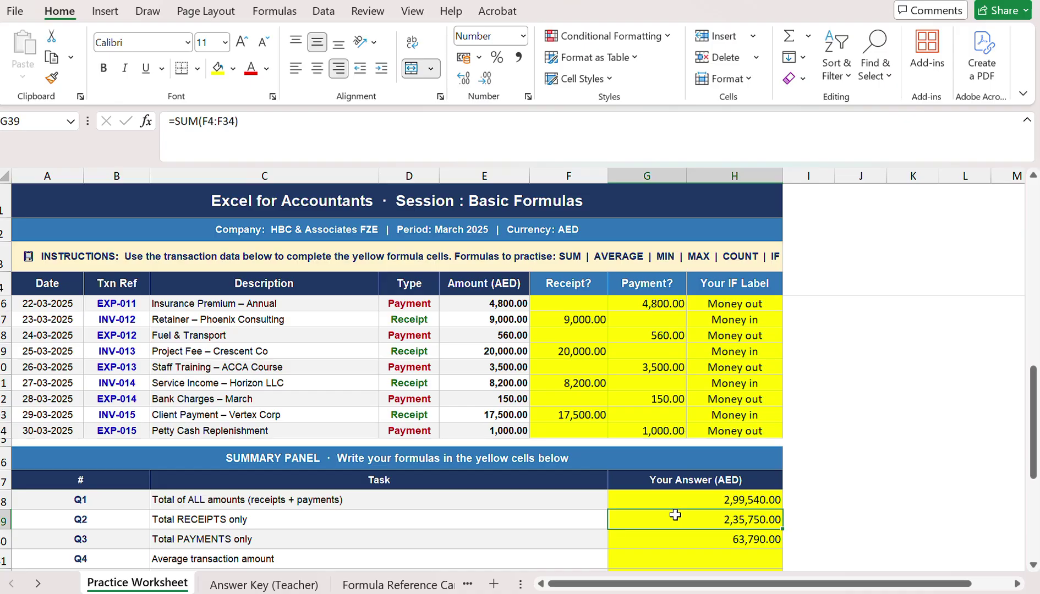
text(=)
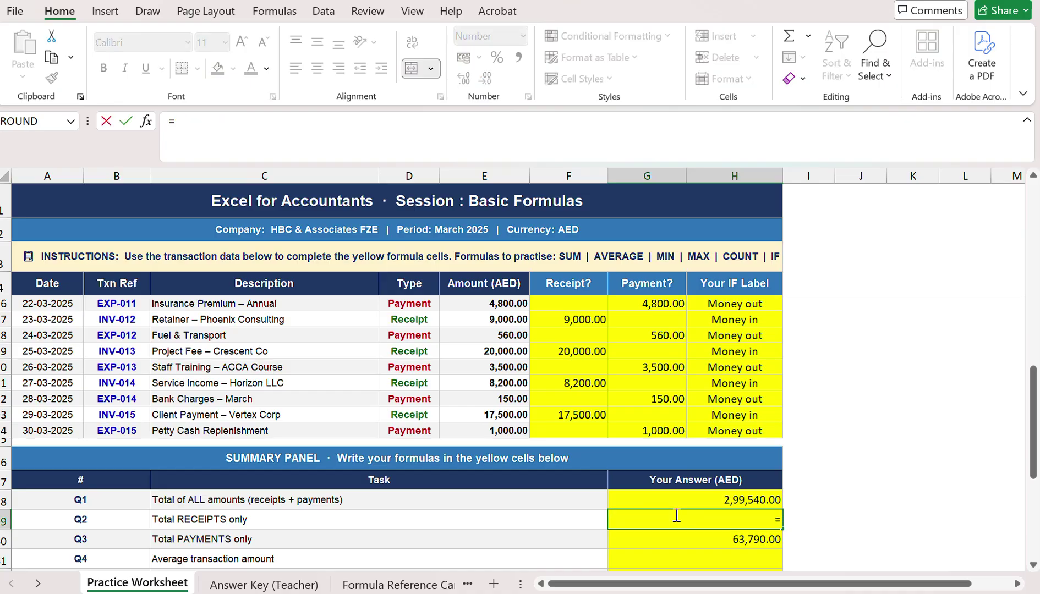
text(SU)
key(Down)
key(Down)
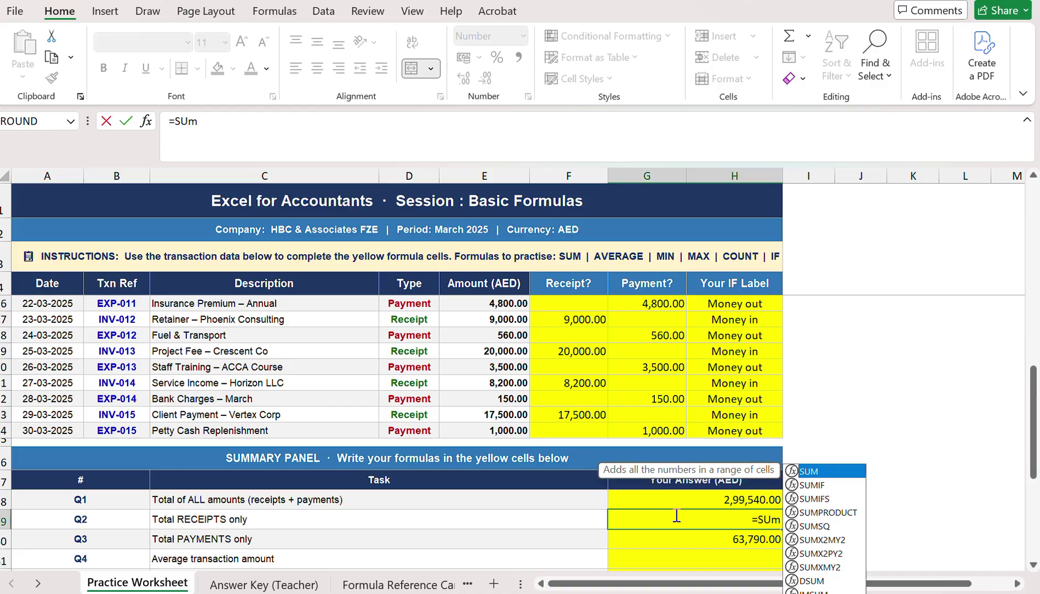
key(Up)
key(Up)
key(BackSpace)
text(UMI)
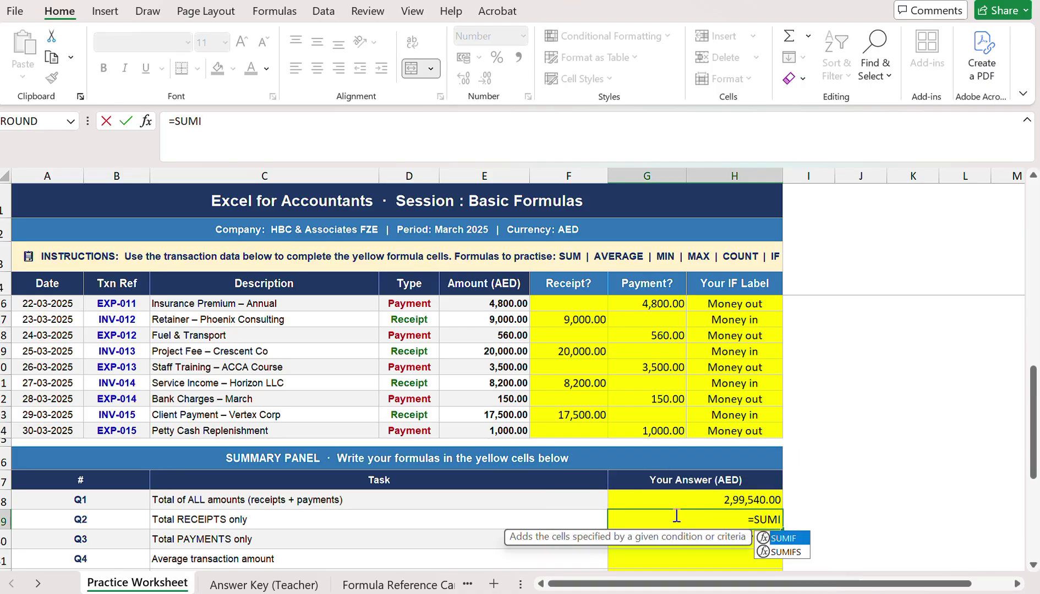
text(F()
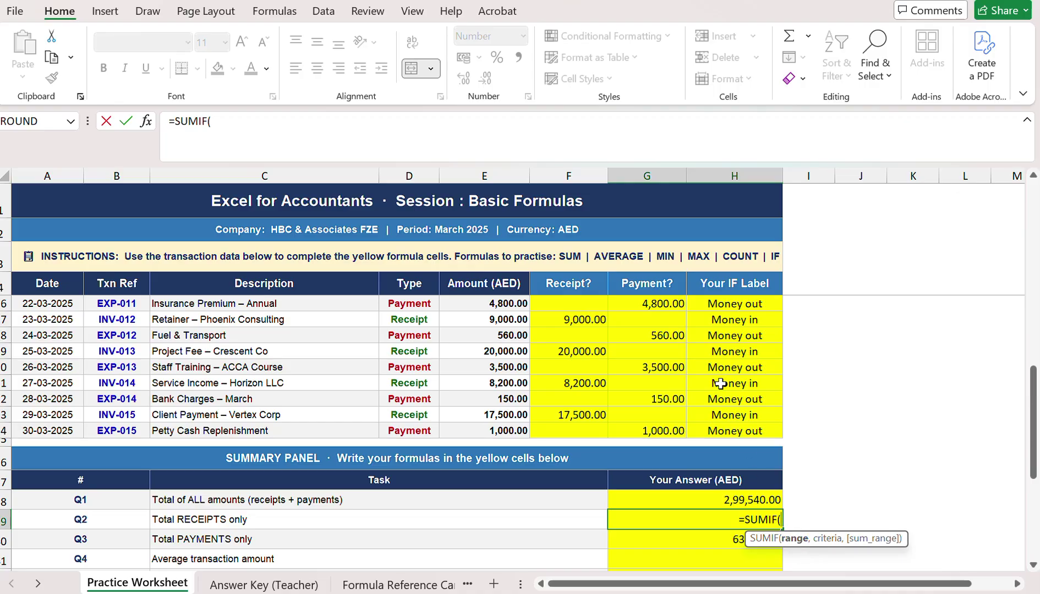
Step: Give the Q2 SUMIF the Type column range D5:D34 and the criterion "Receipt"
scroll(720, 383, up, 5)
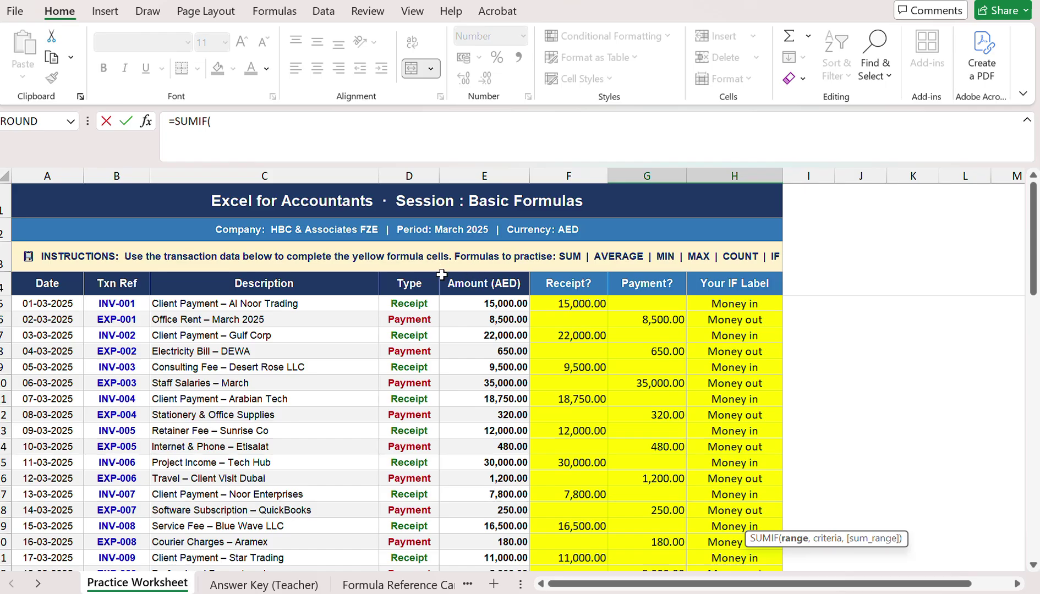
click(428, 303)
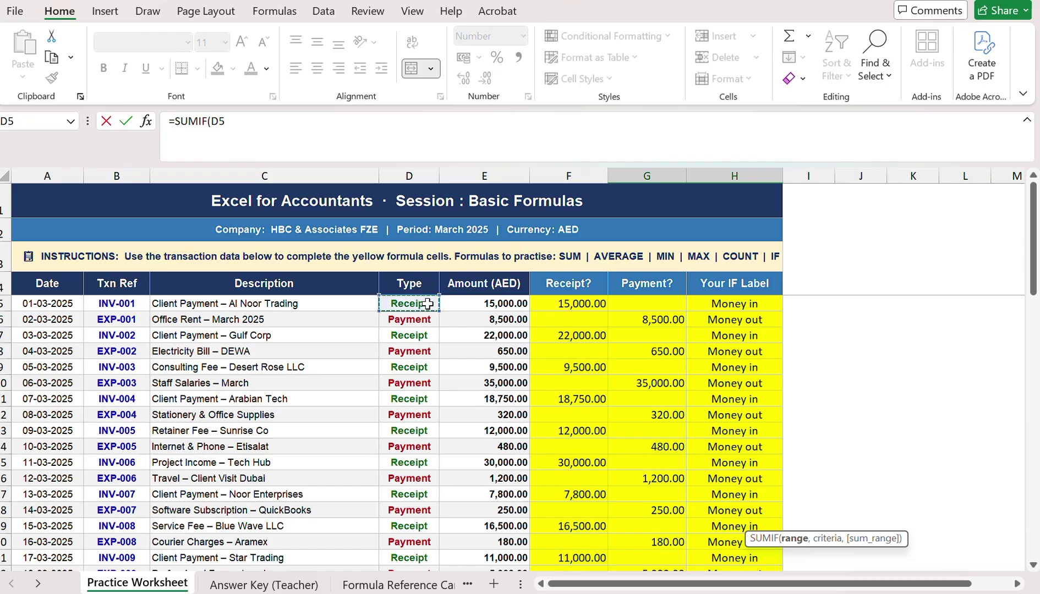
key(ctrl+shift+Down)
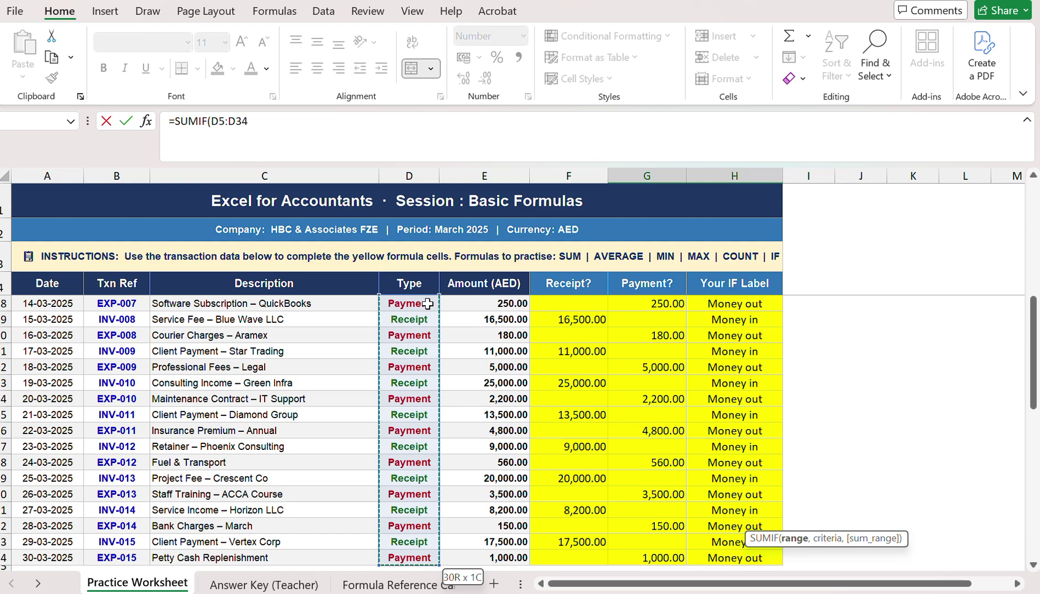
text(,)
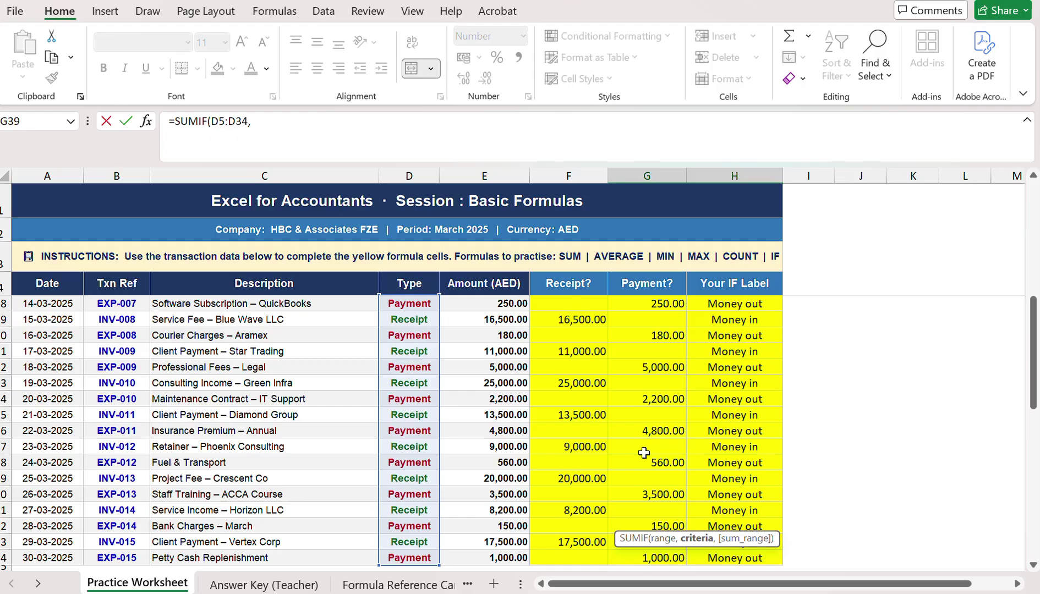
click(323, 122)
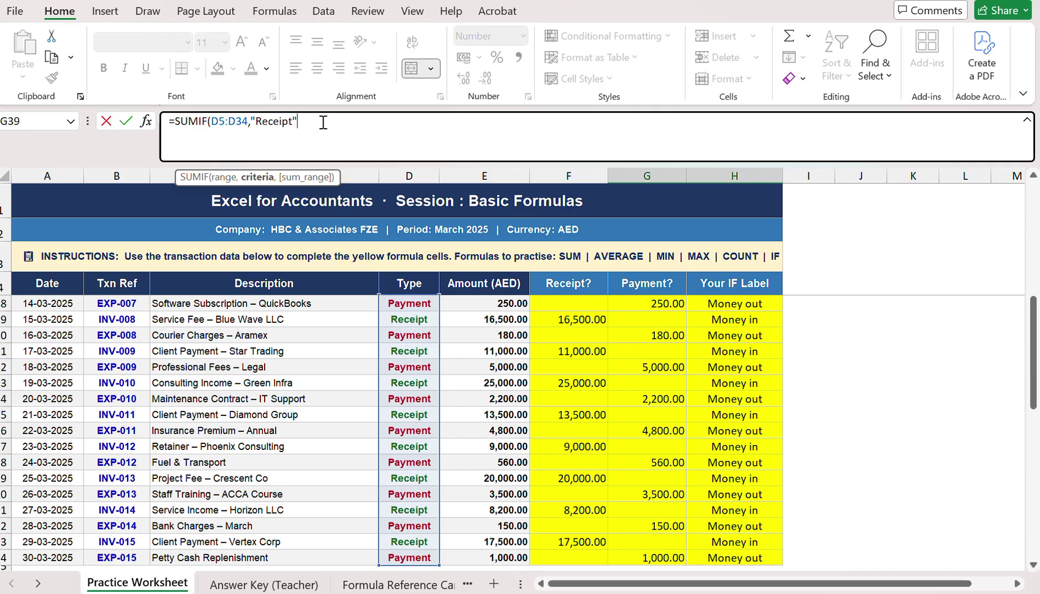
text(,)
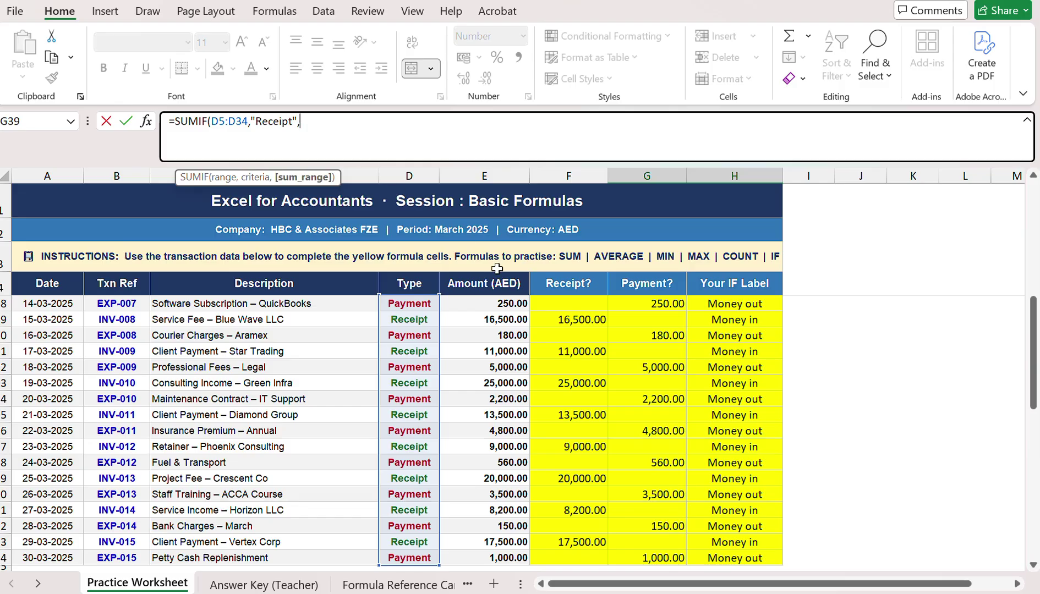
Step: Complete the Q2 SUMIF with the Amount column range E5:E34 as its sum range
drag(509, 305, 509, 558)
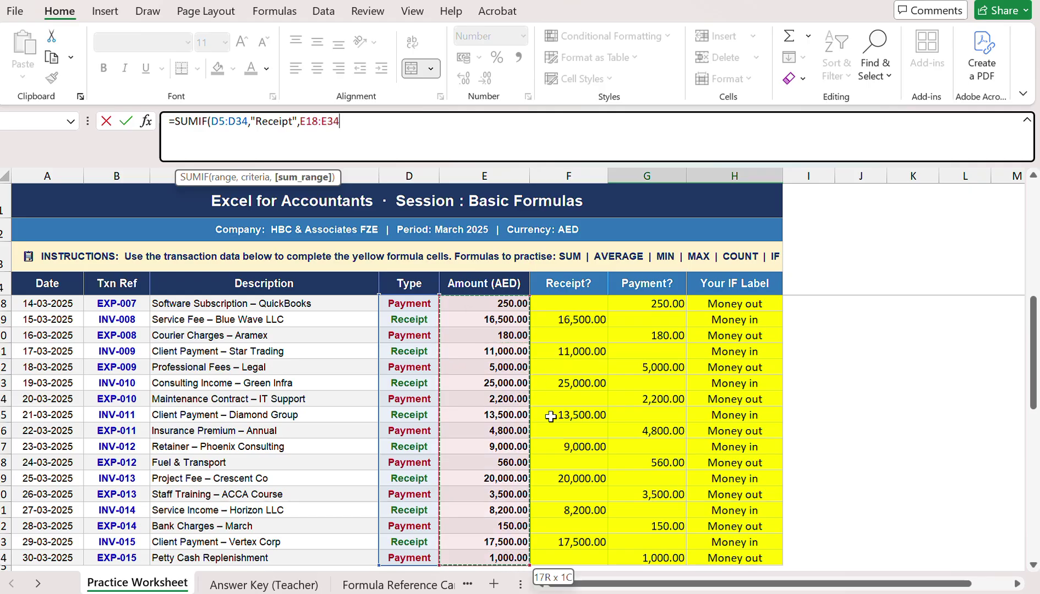
scroll(501, 391, up, 5)
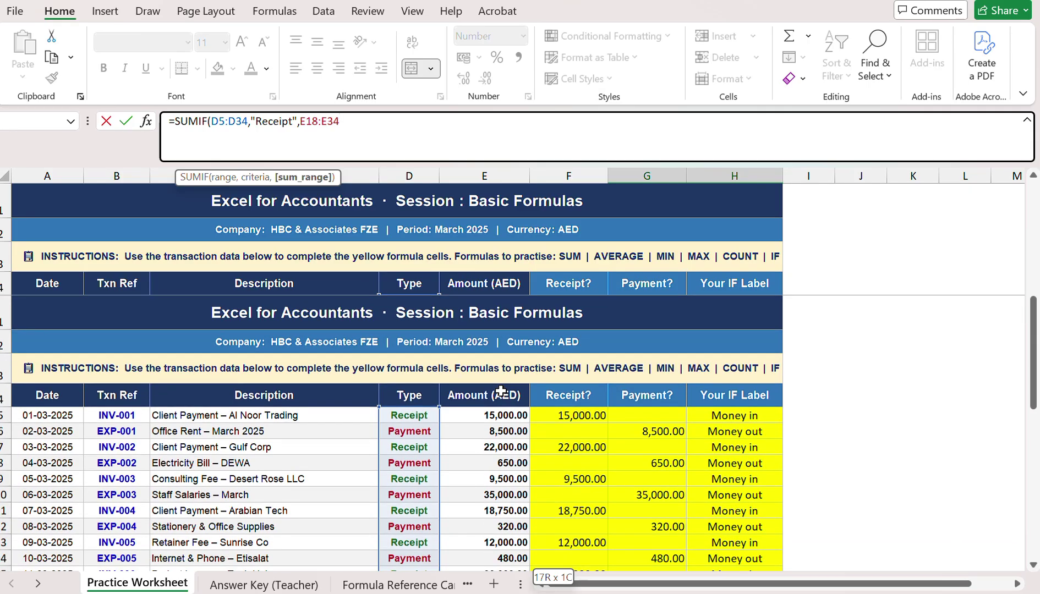
click(518, 304)
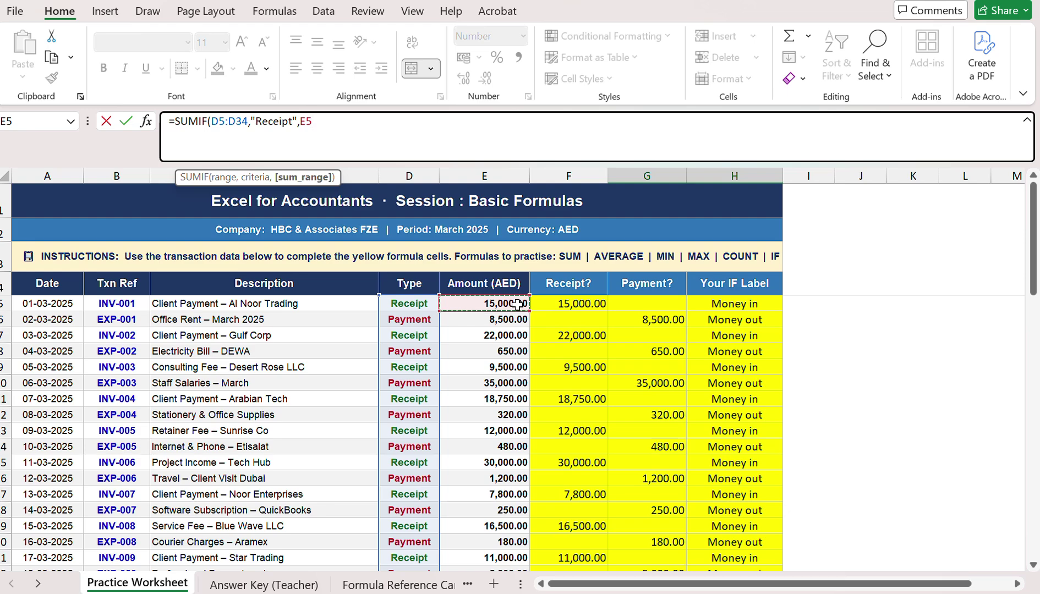
key(ctrl+shift+Down)
text())
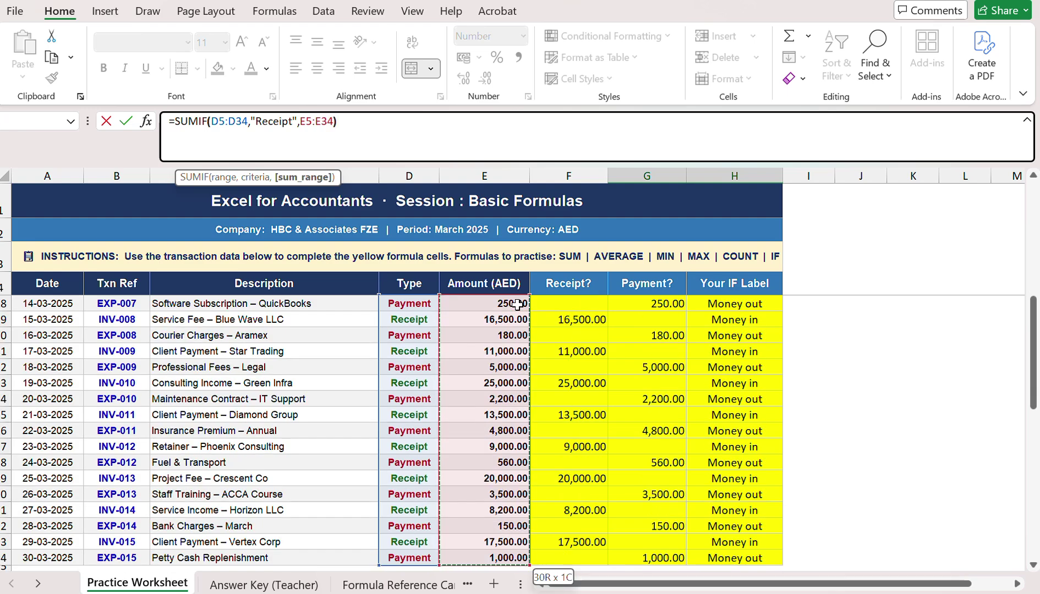
key(Return)
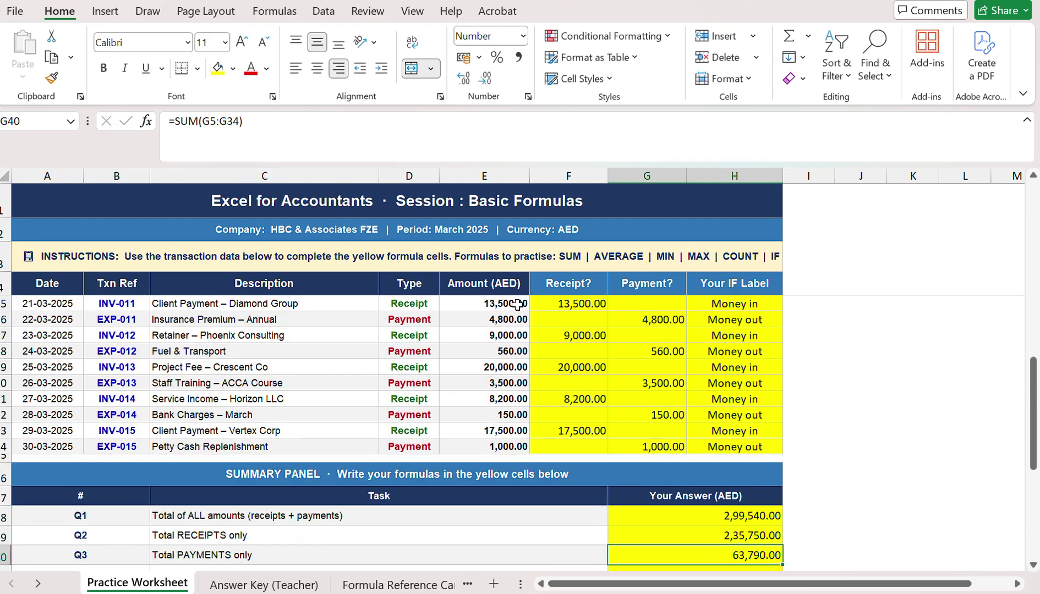
Step: Replace the Q3 total payments formula in G40 with a SUMIF over the Type range D5:D34 with an empty criterion
click(743, 535)
click(748, 555)
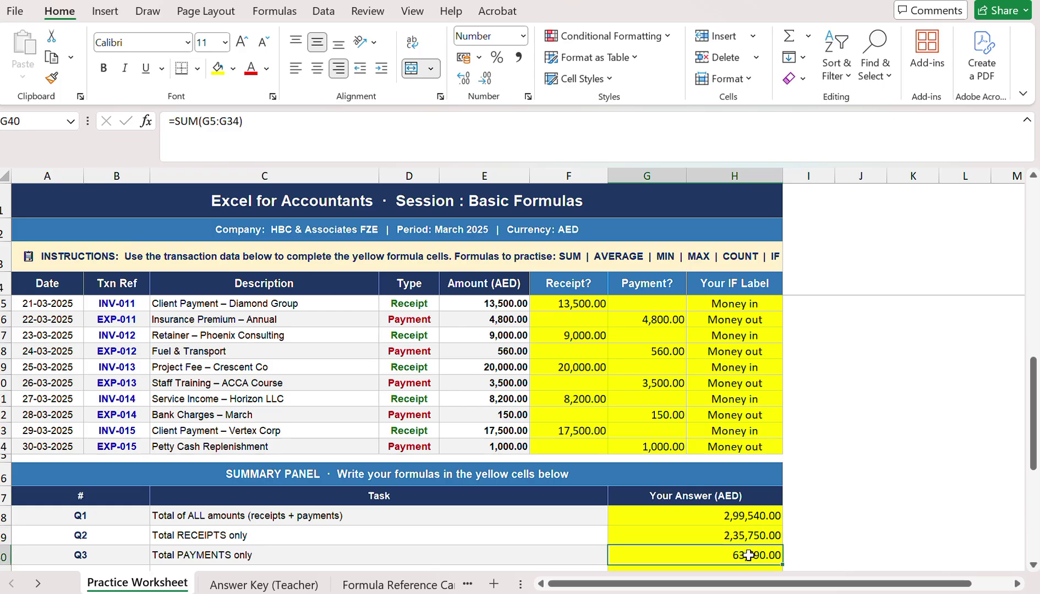
text(=SUMIF()
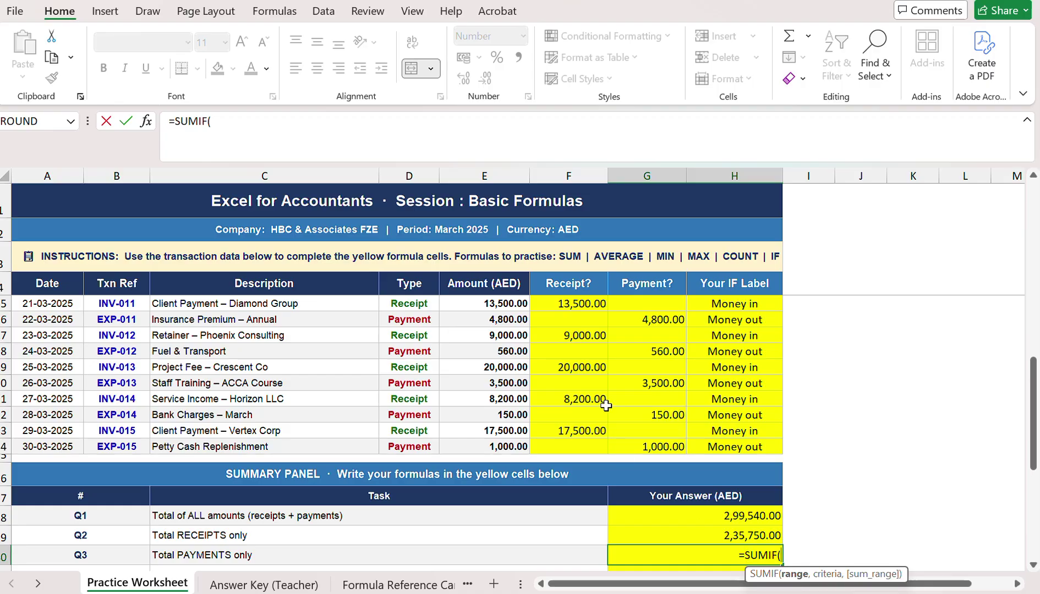
scroll(605, 405, up, 7)
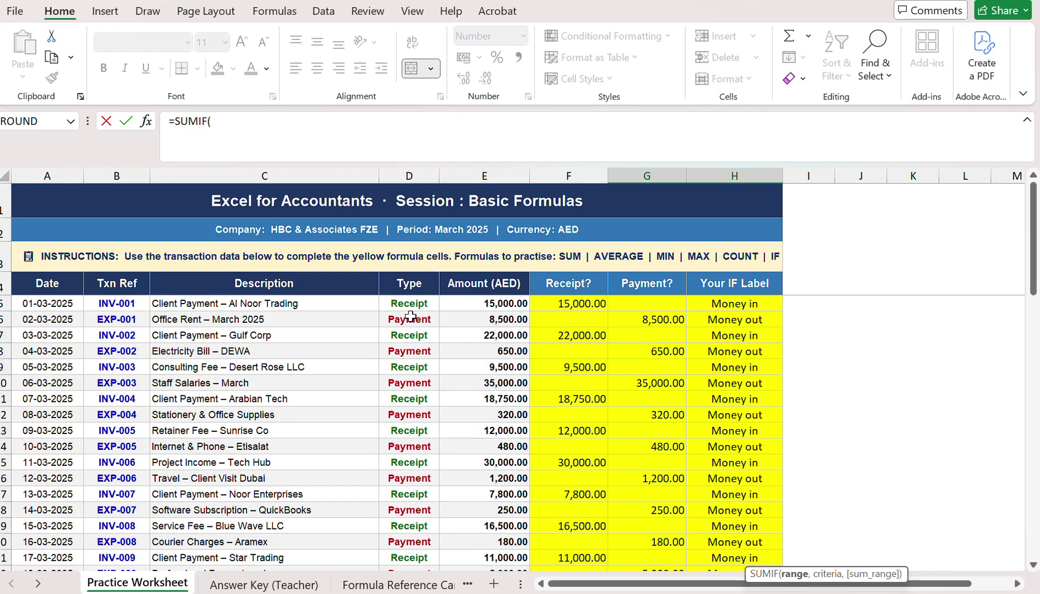
click(415, 303)
key(ctrl+shift+Down)
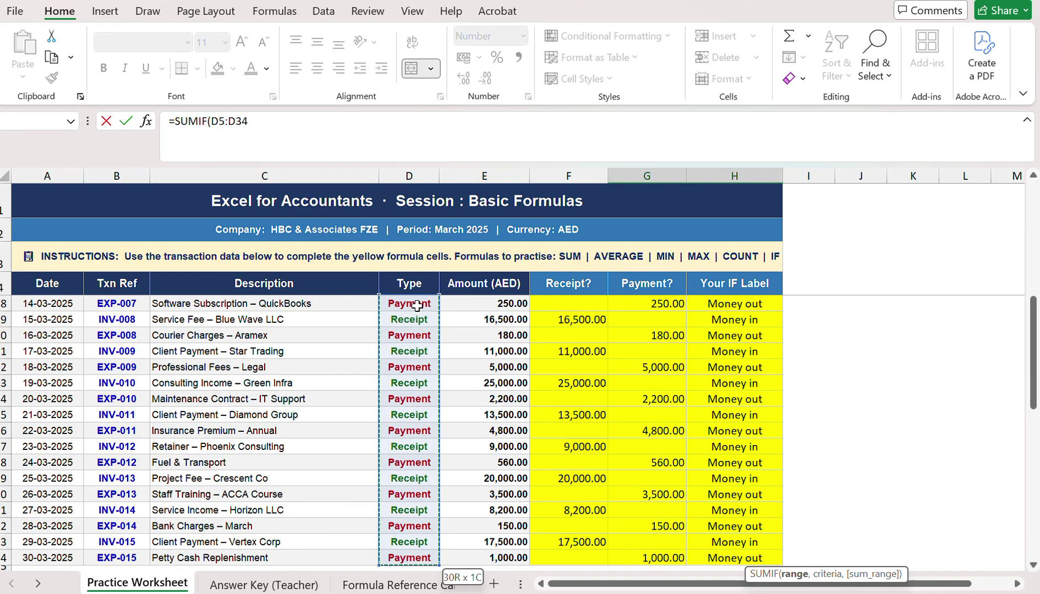
scroll(482, 444, down, 4)
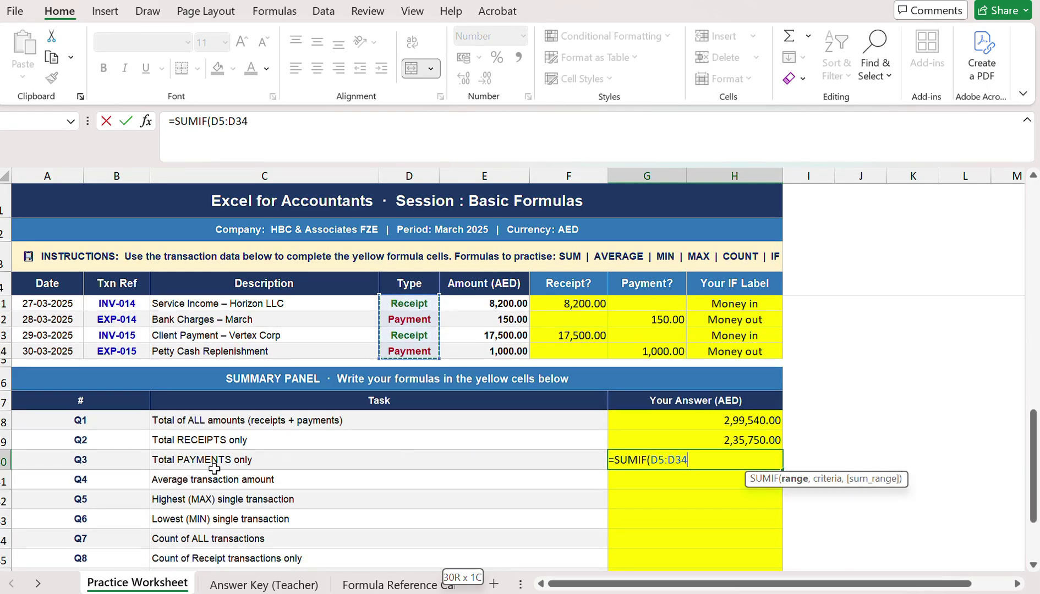
scroll(496, 397, up, 9)
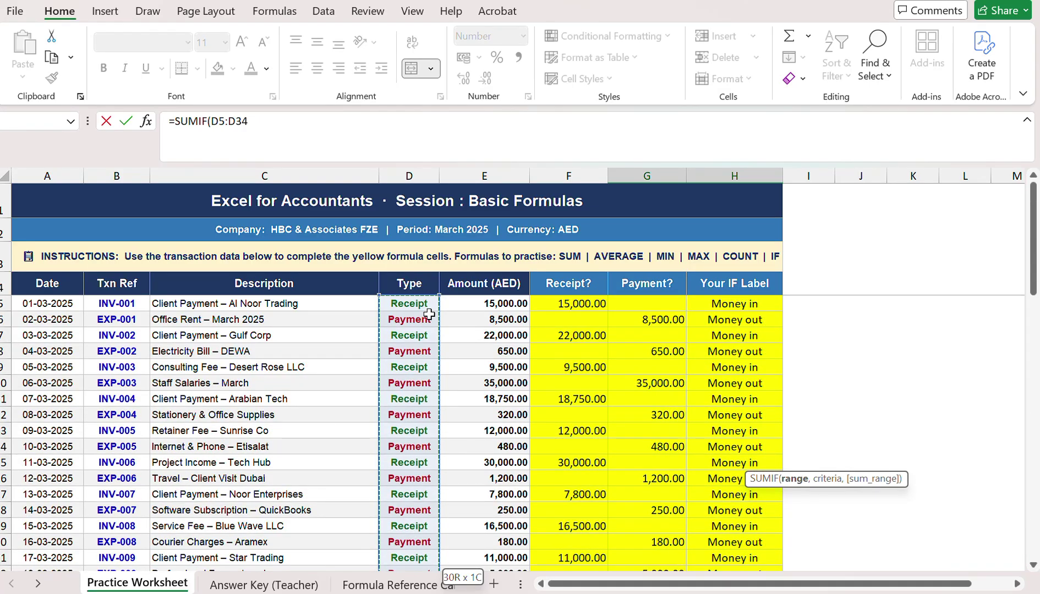
text(,)
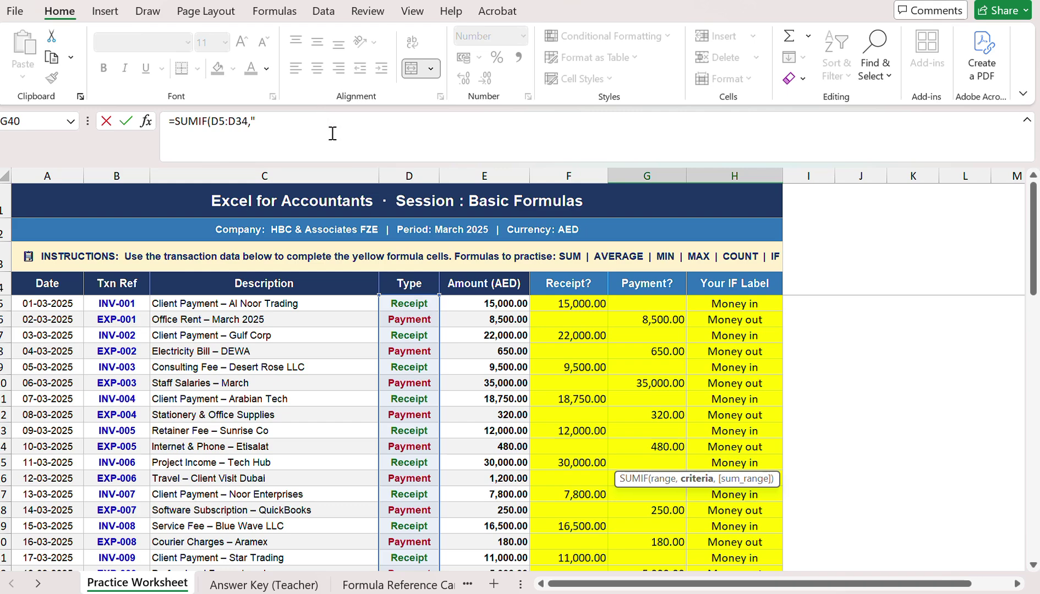
click(404, 323)
click(557, 356)
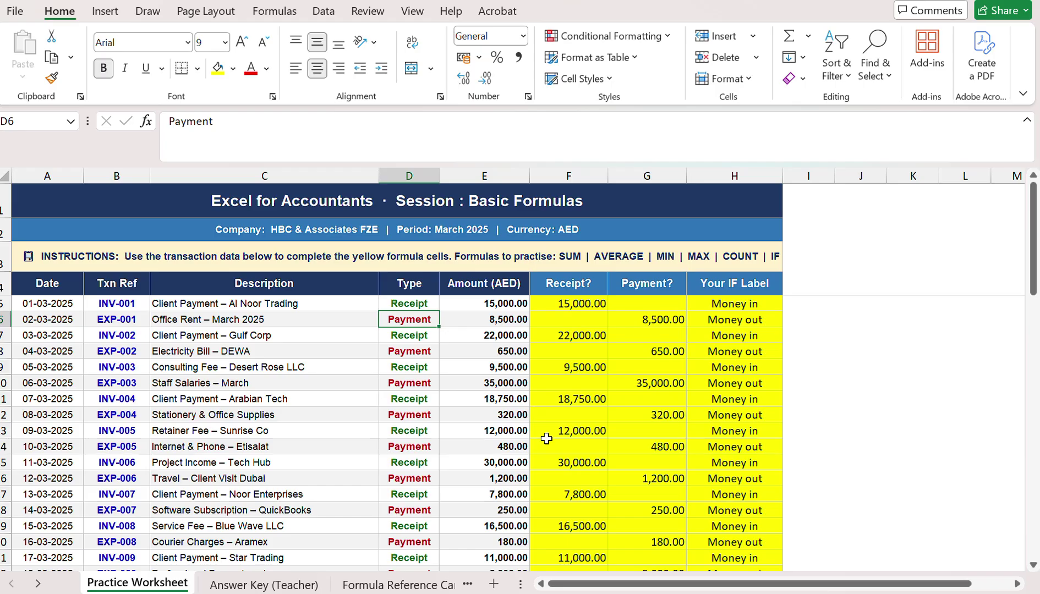
Step: Change the criterion of the Q3 total payments SUMIF in G40 to "Payment" and open its sum range argument
scroll(545, 436, down, 9)
click(695, 439)
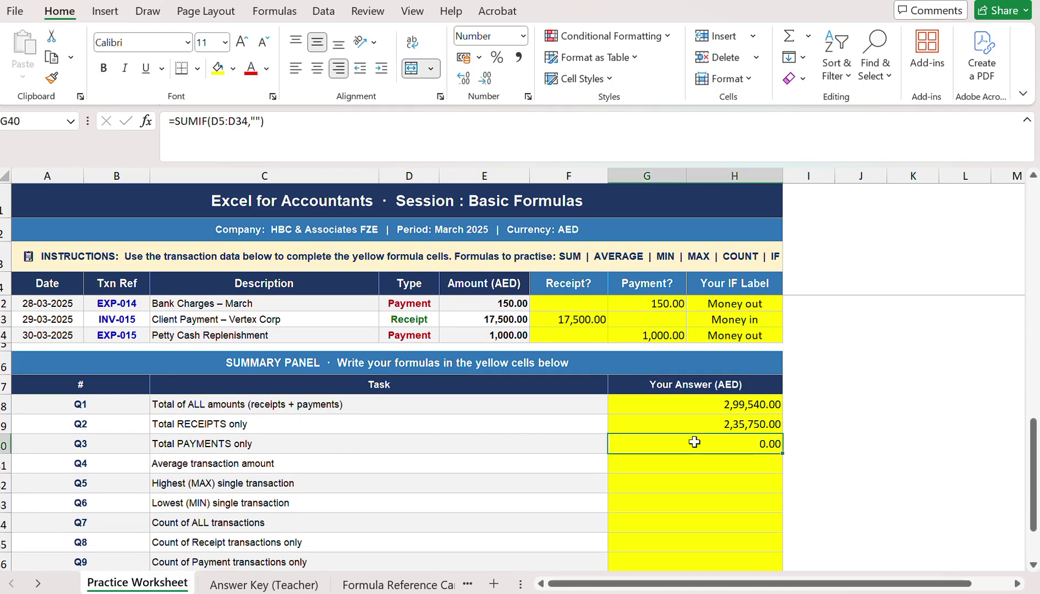
click(274, 123)
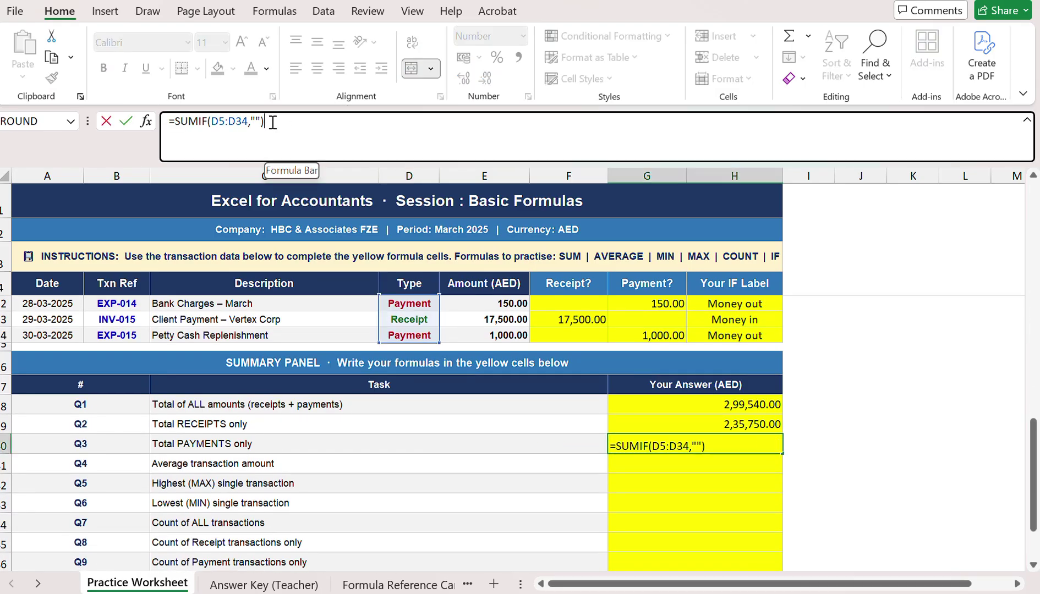
key(Left)
key(BackSpace)
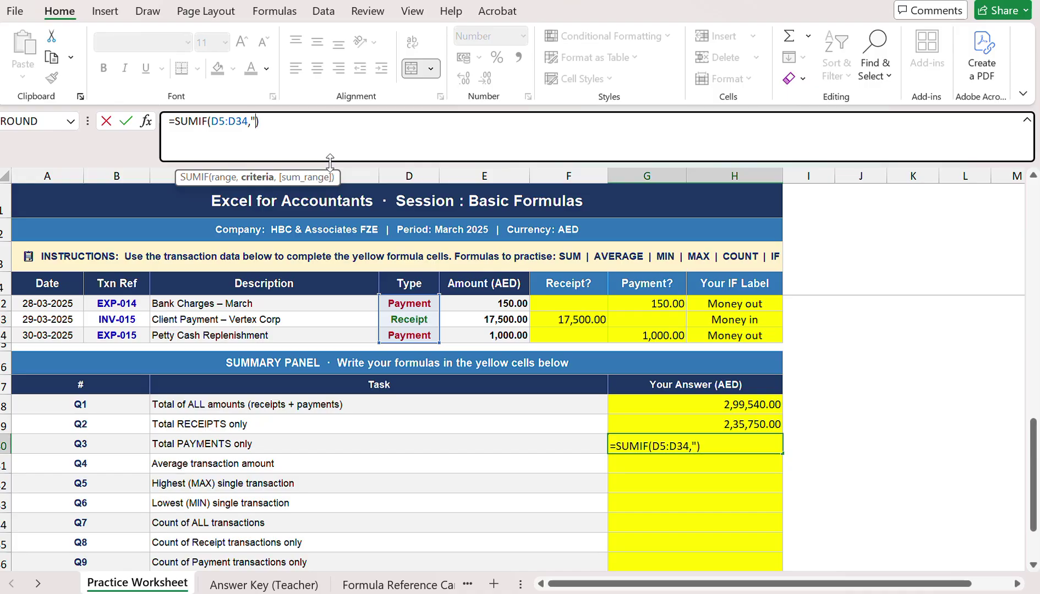
text(Payment)
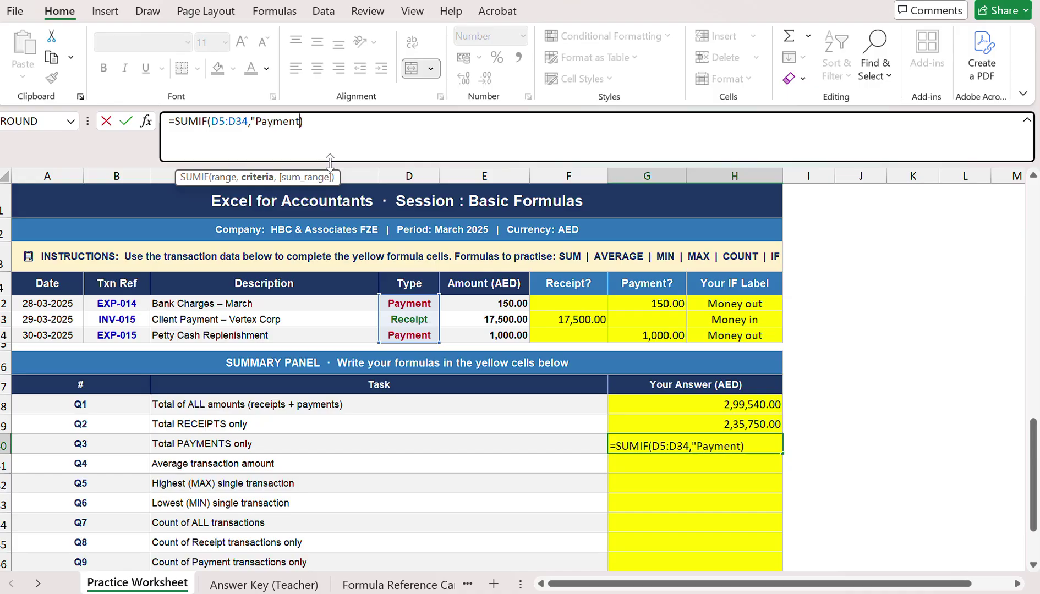
text(",)
Step: Complete the Q3 SUMIF with the Amount column range E5:E34 as its sum range
scroll(456, 379, up, 8)
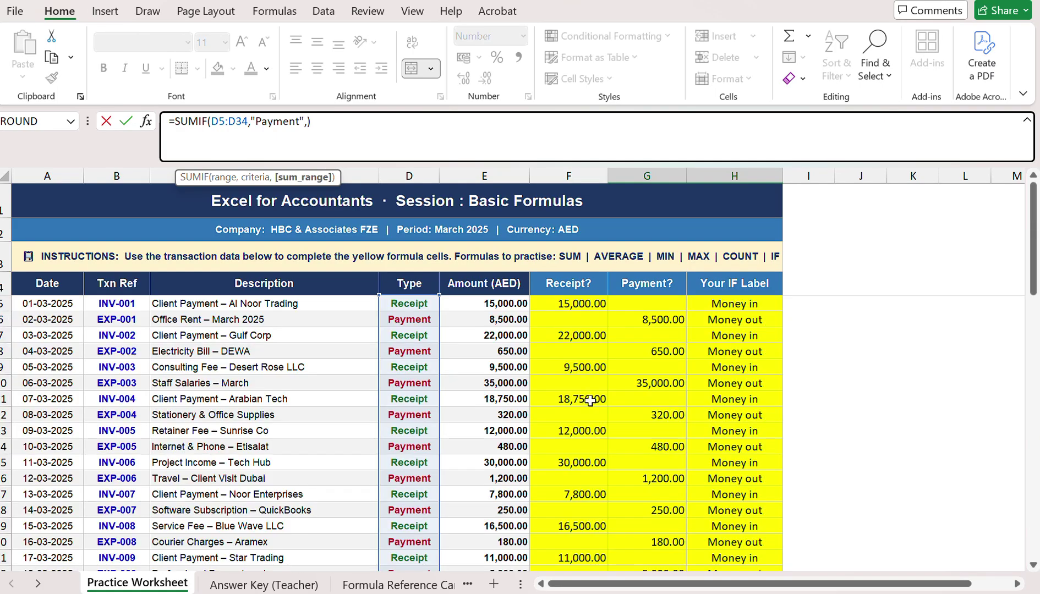
click(516, 312)
key(ctrl+shift+Down)
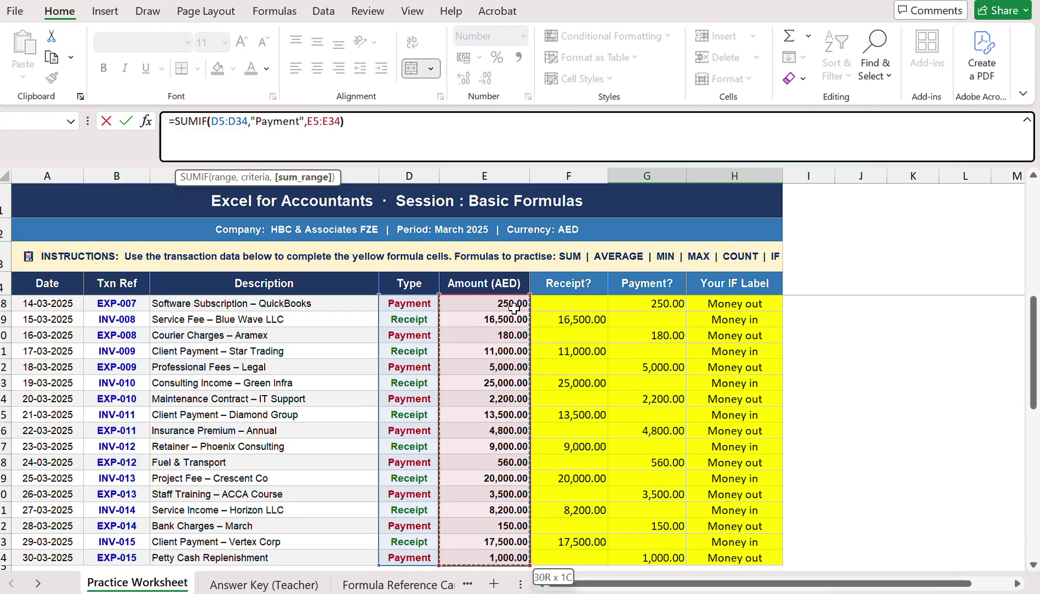
text())
key(Return)
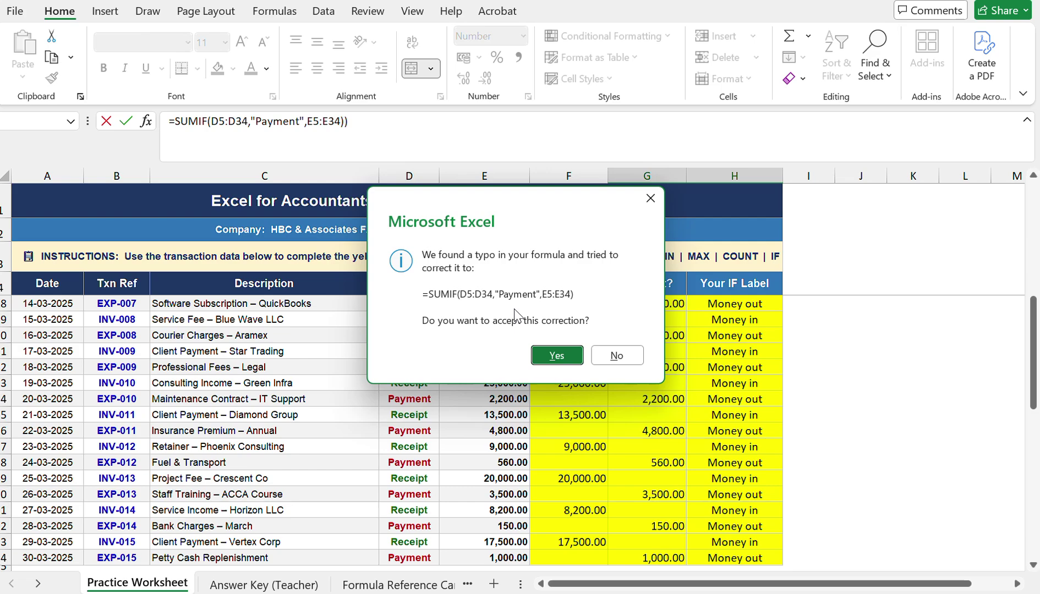
key(Return)
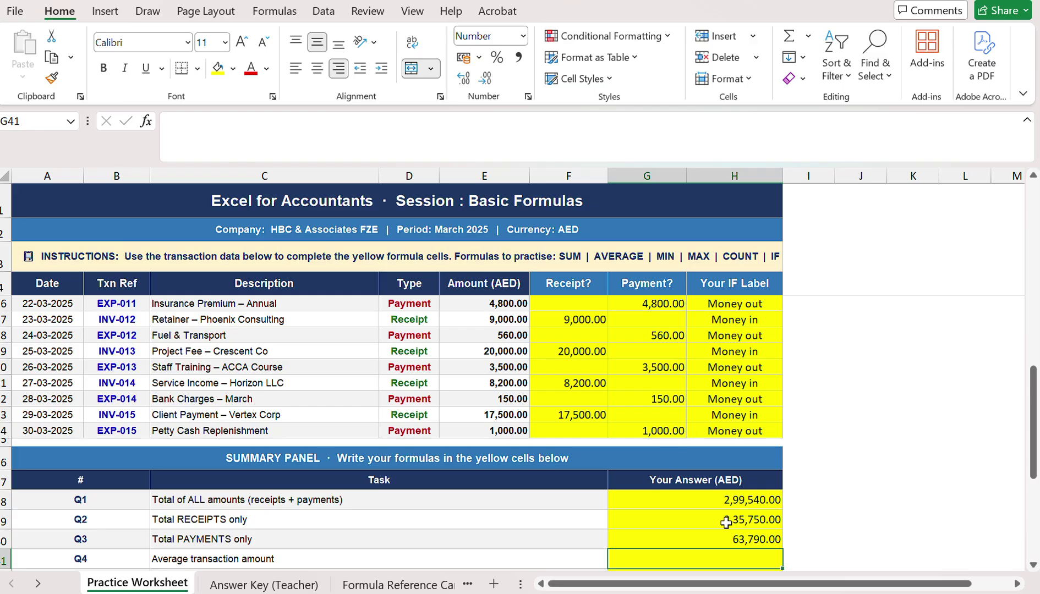
Step: Compare the Q3 total payments with the answer key sheet and return to the practice worksheet
scroll(727, 523, down, 1)
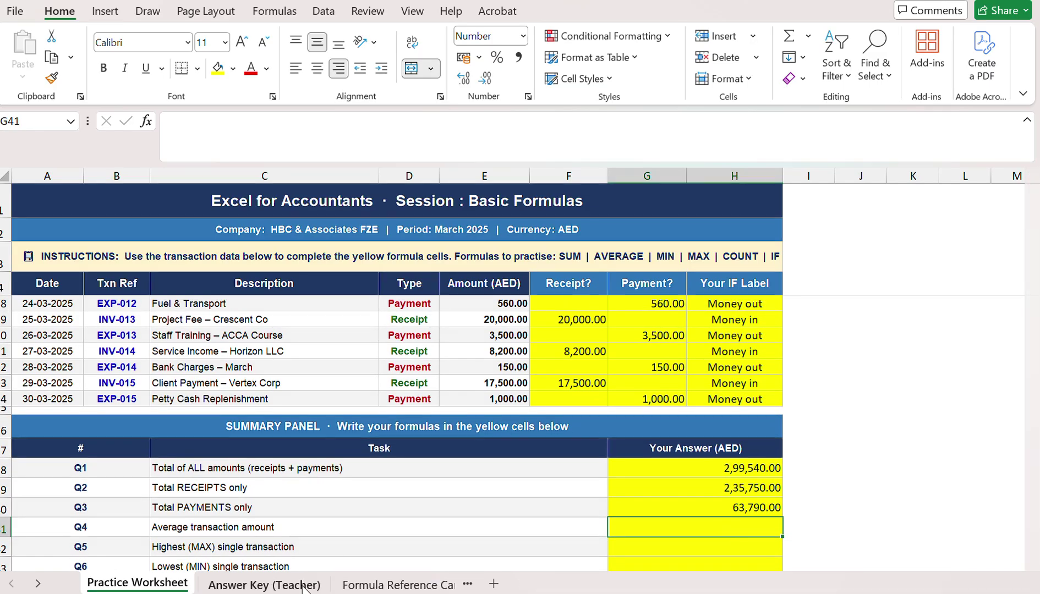
click(264, 584)
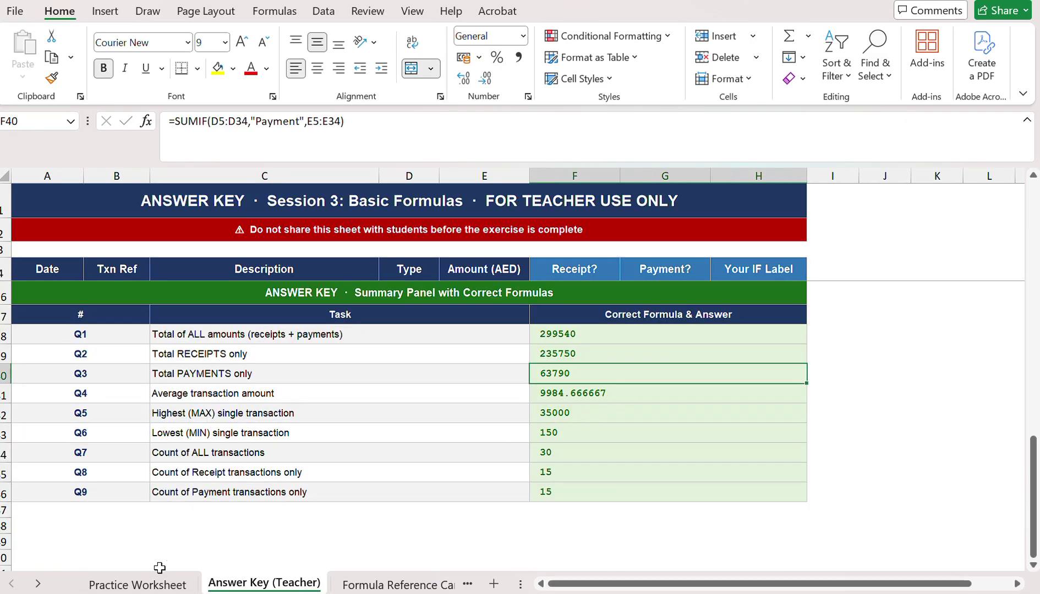
click(164, 586)
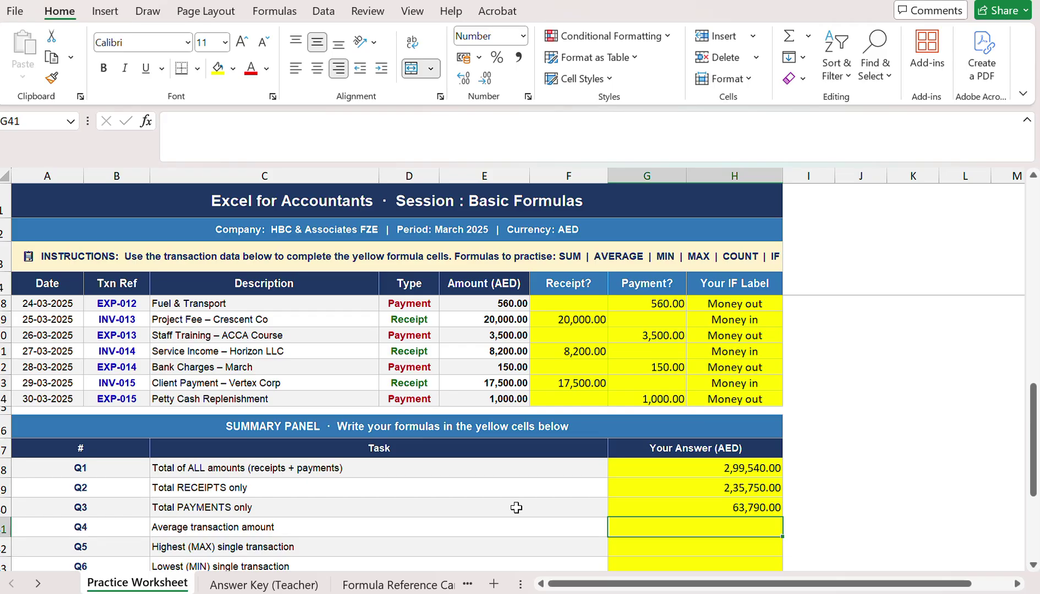
Step: Try entering AVG as the Q4 average formula in G41, and check the Q4 formula on the answer key sheet
text(=AVG)
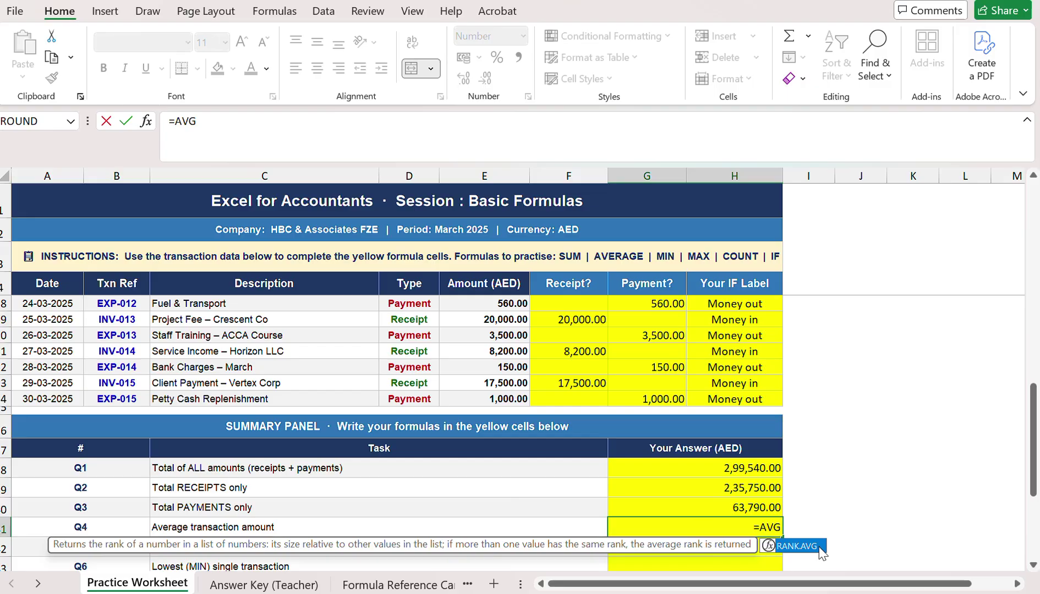
click(264, 584)
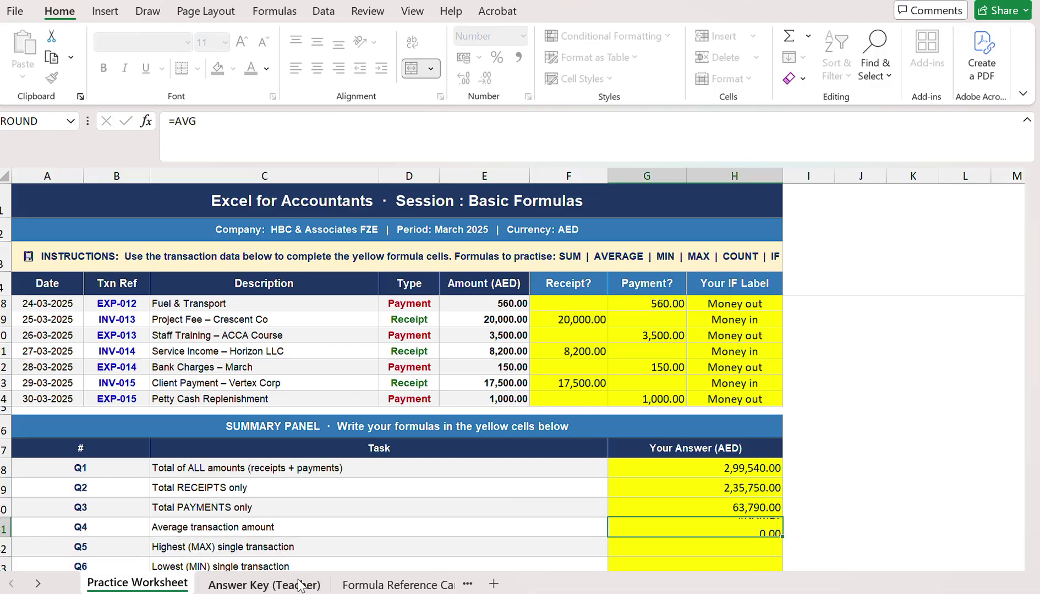
click(608, 393)
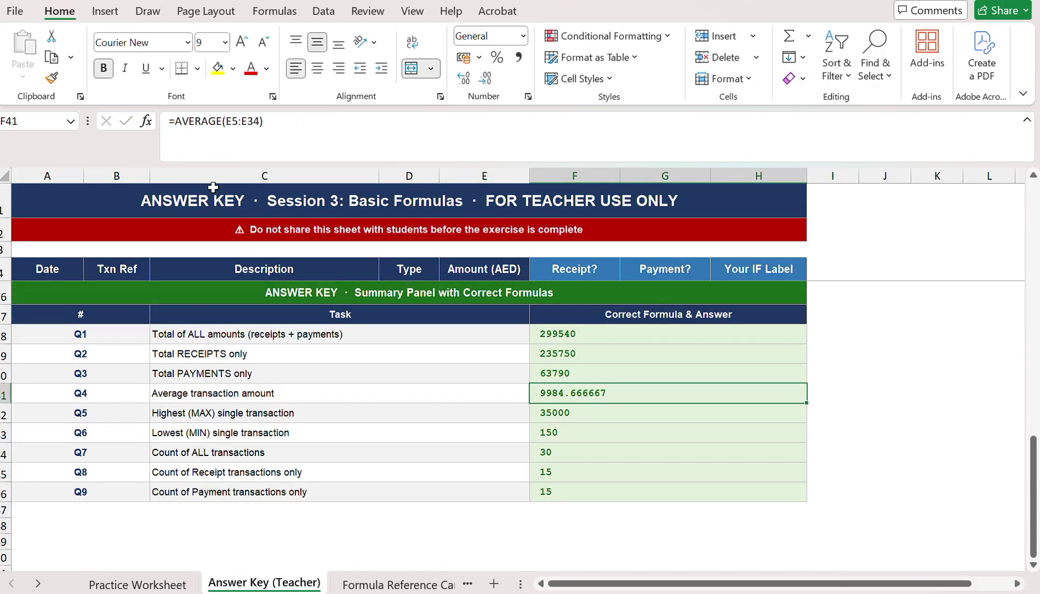
scroll(288, 493, up, 2)
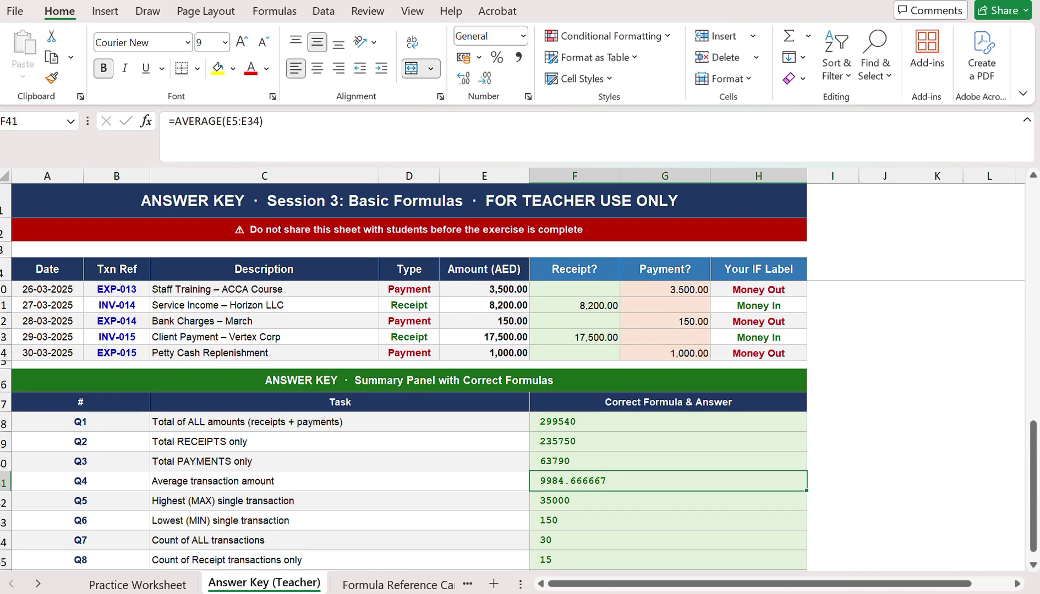
click(170, 584)
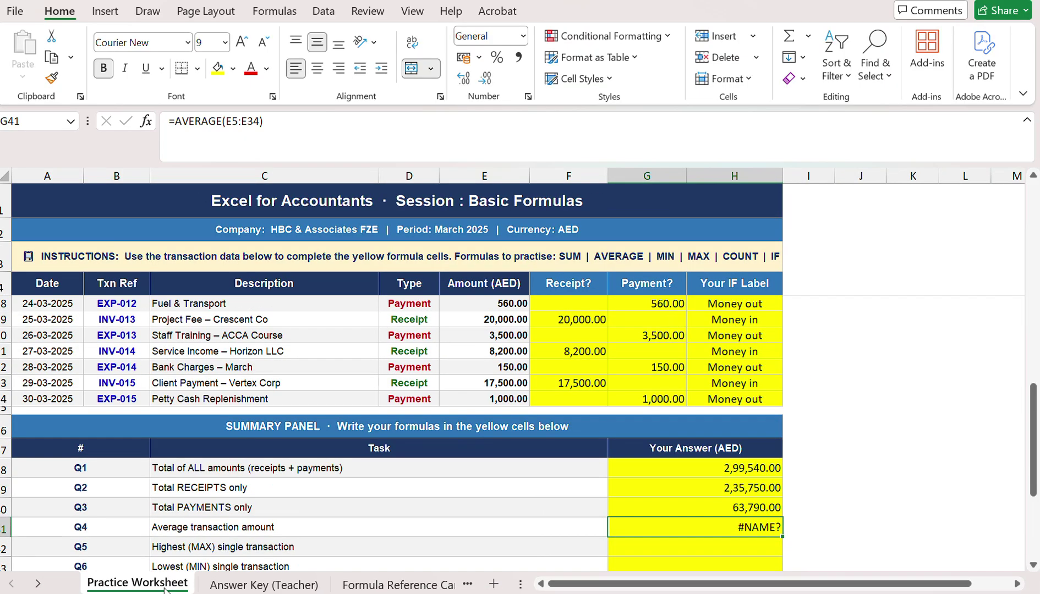
Step: Replace the Q4 entry in G41 with the opening of an AVERAGE function
text(=AV)
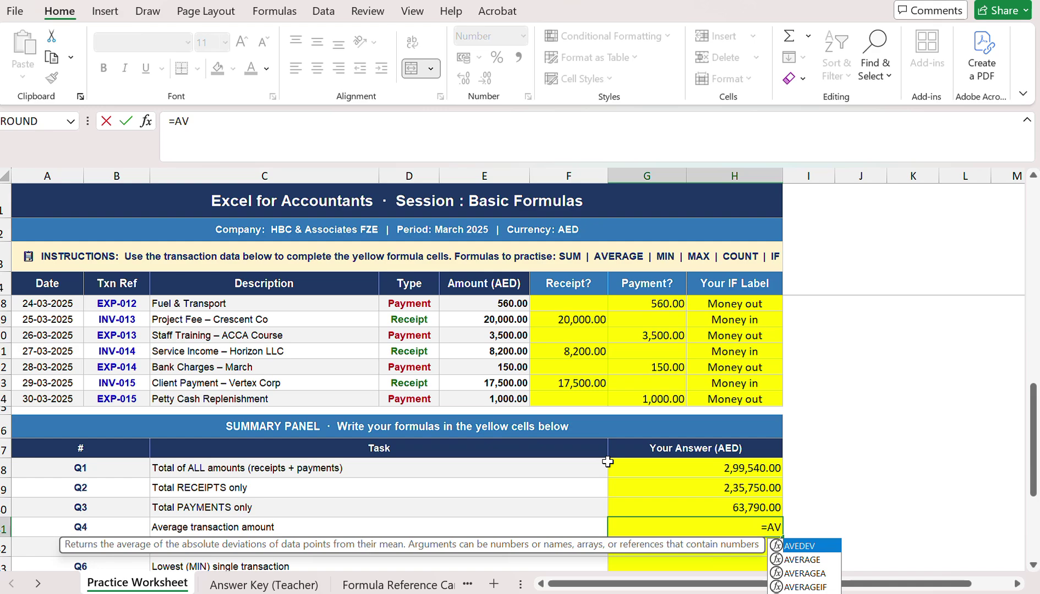
key(Down)
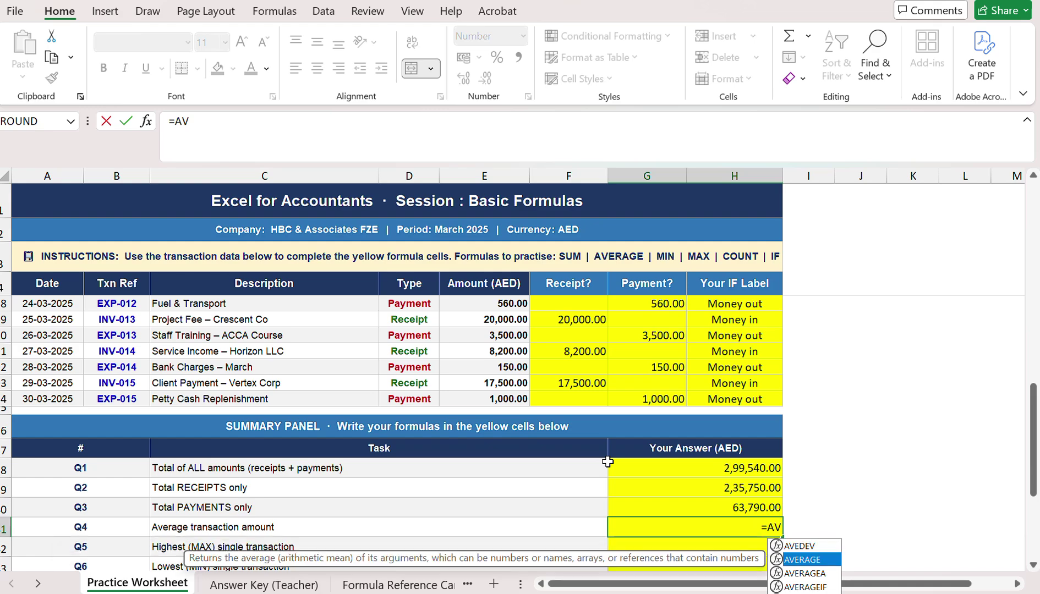
key(Return)
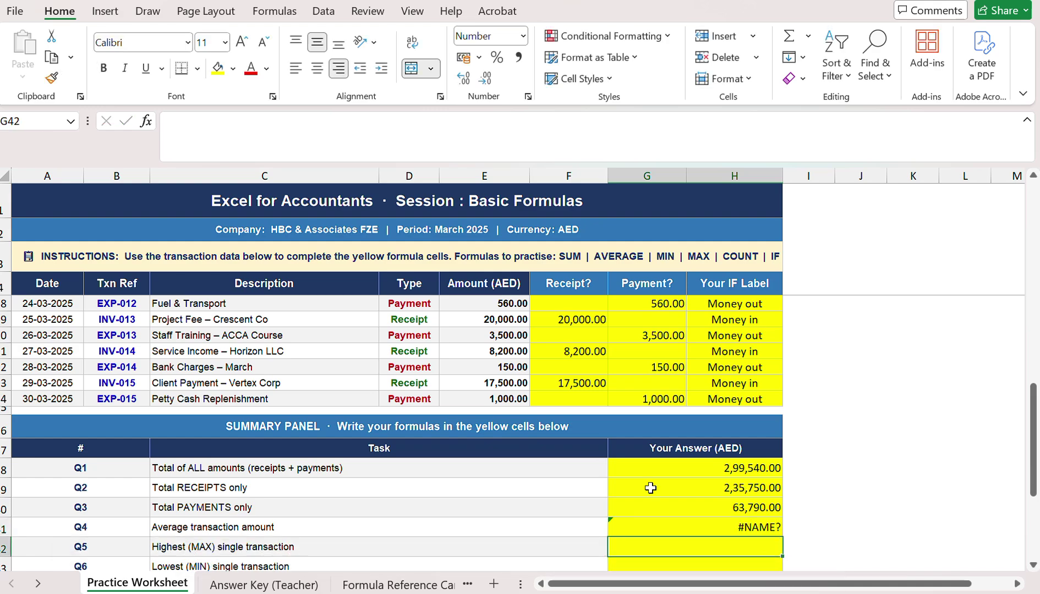
click(749, 527)
click(274, 127)
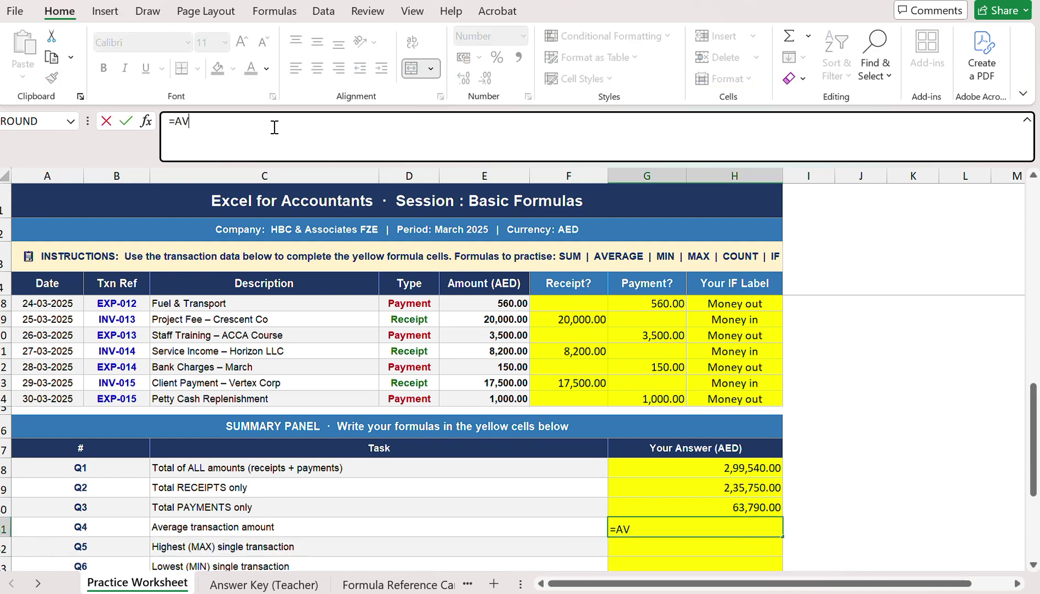
text(e)
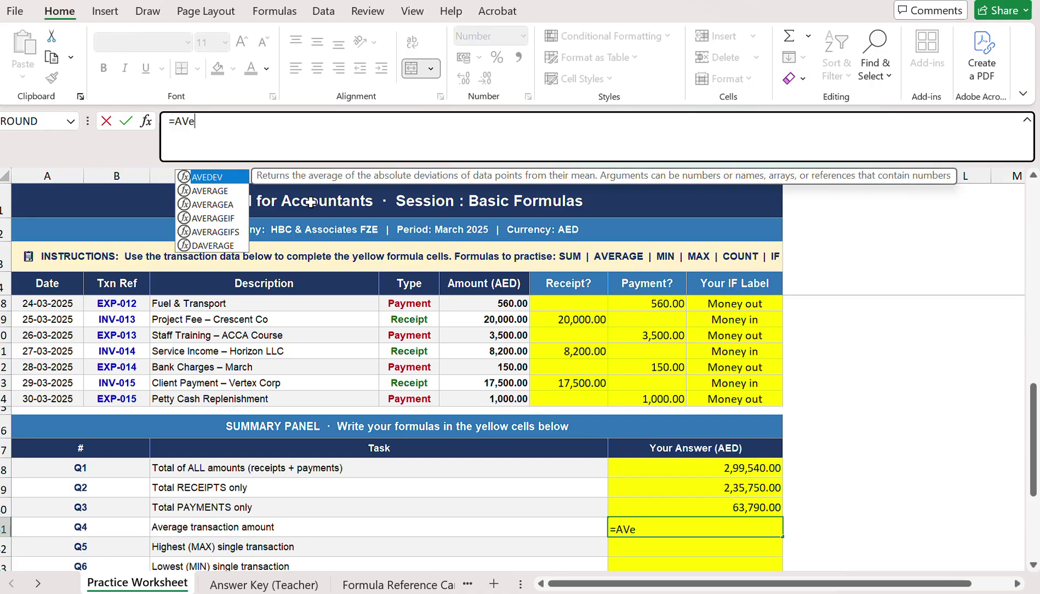
double_click(237, 190)
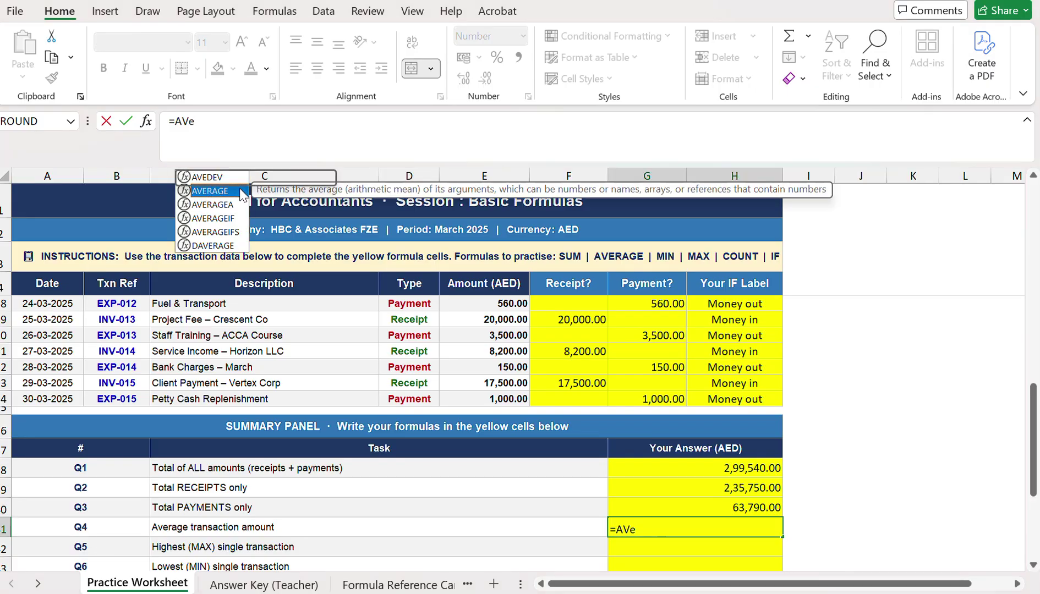
Step: Complete the Q4 AVERAGE formula with the Amount column range E5:E34
scroll(420, 341, up, 5)
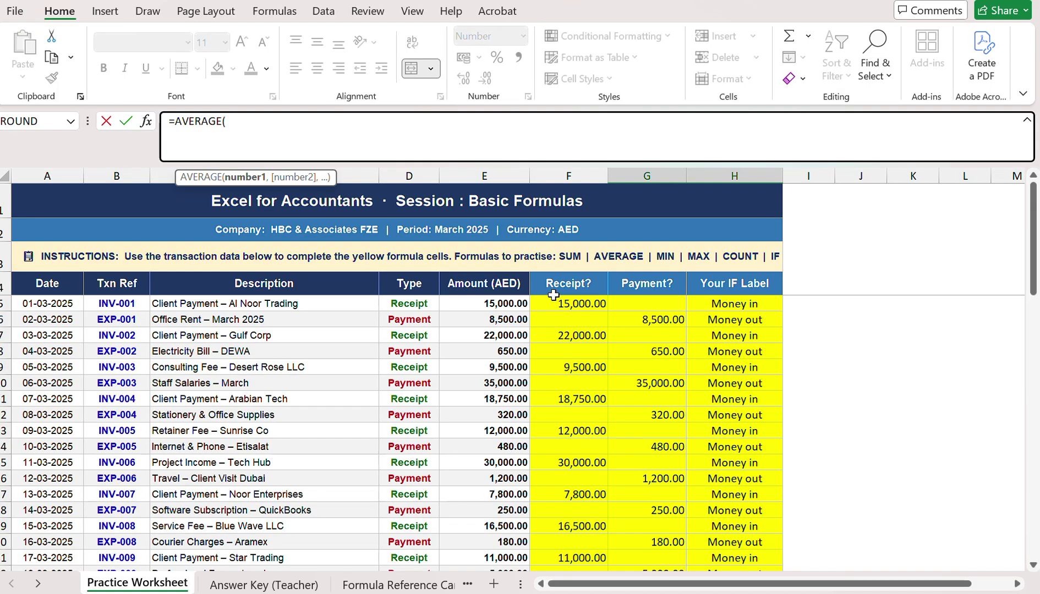
click(517, 300)
key(ctrl+shift+Down)
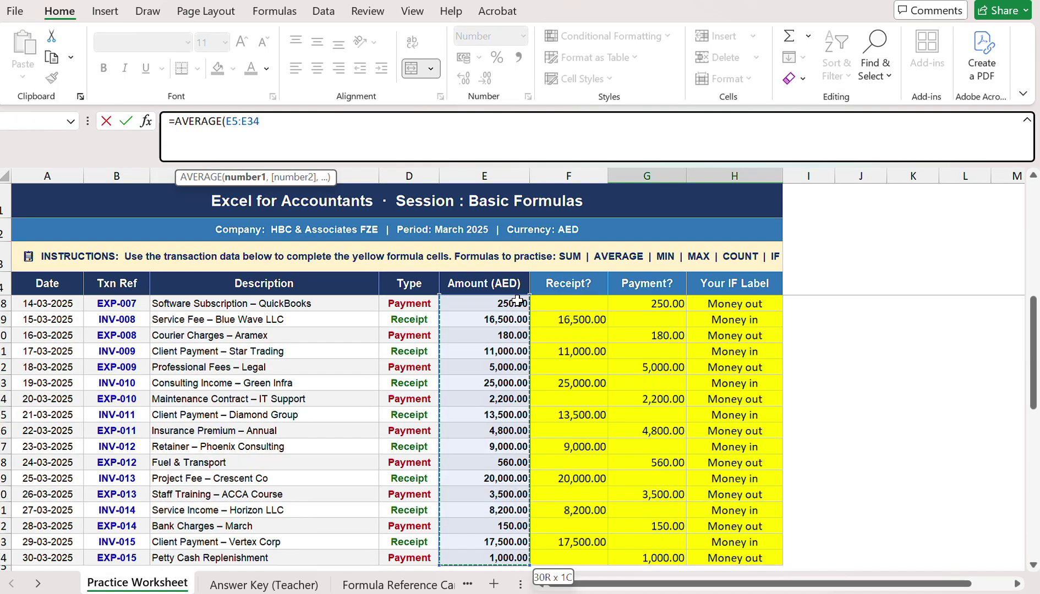
text())
key(Return)
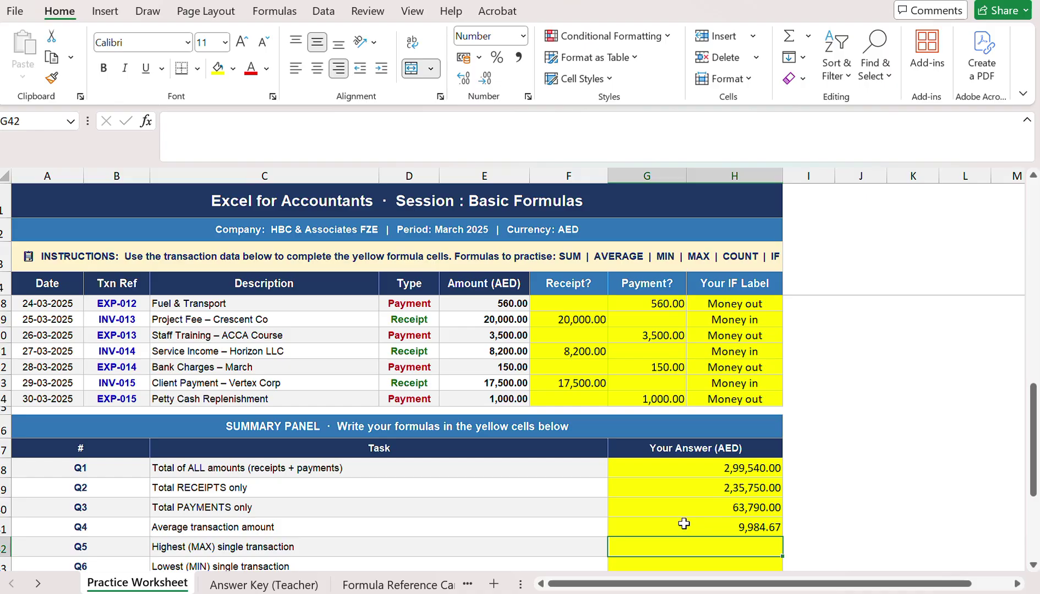
scroll(684, 523, down, 3)
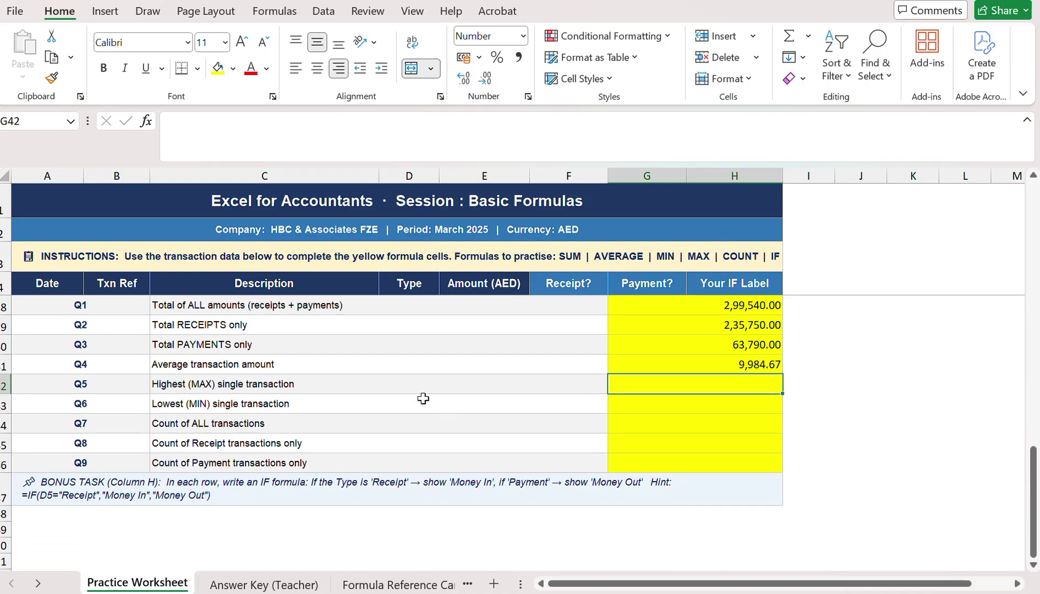
text(=)
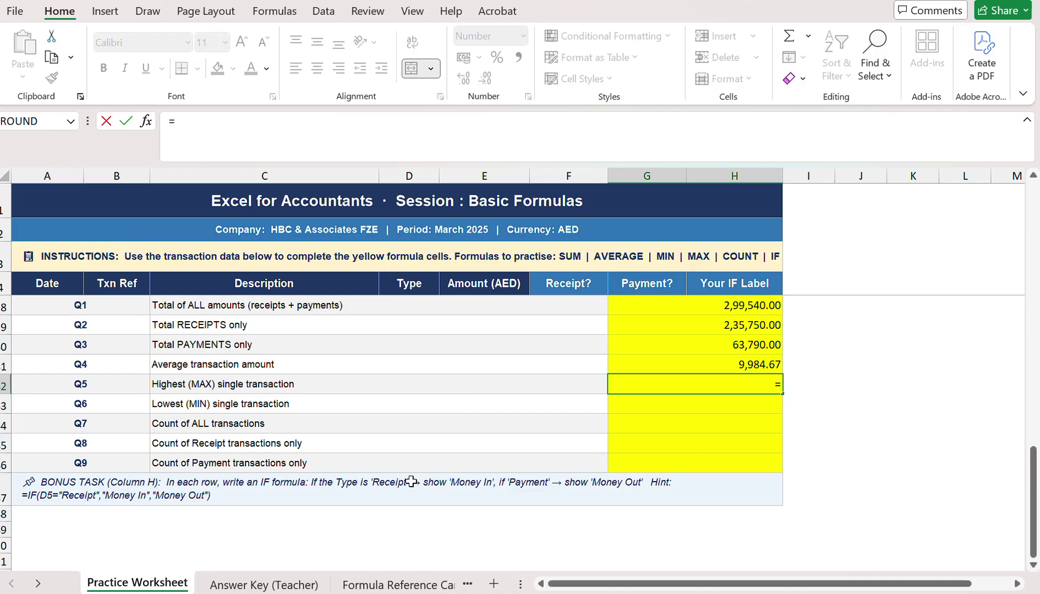
click(264, 585)
click(589, 505)
key(BackSpace)
key(ctrl+z)
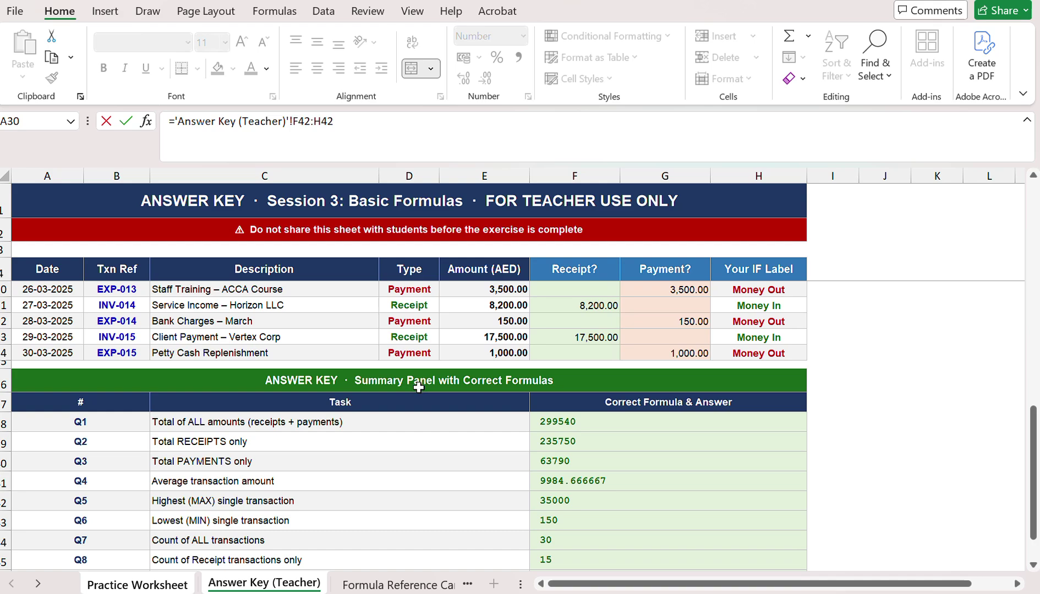
click(337, 132)
key(ctrl+a)
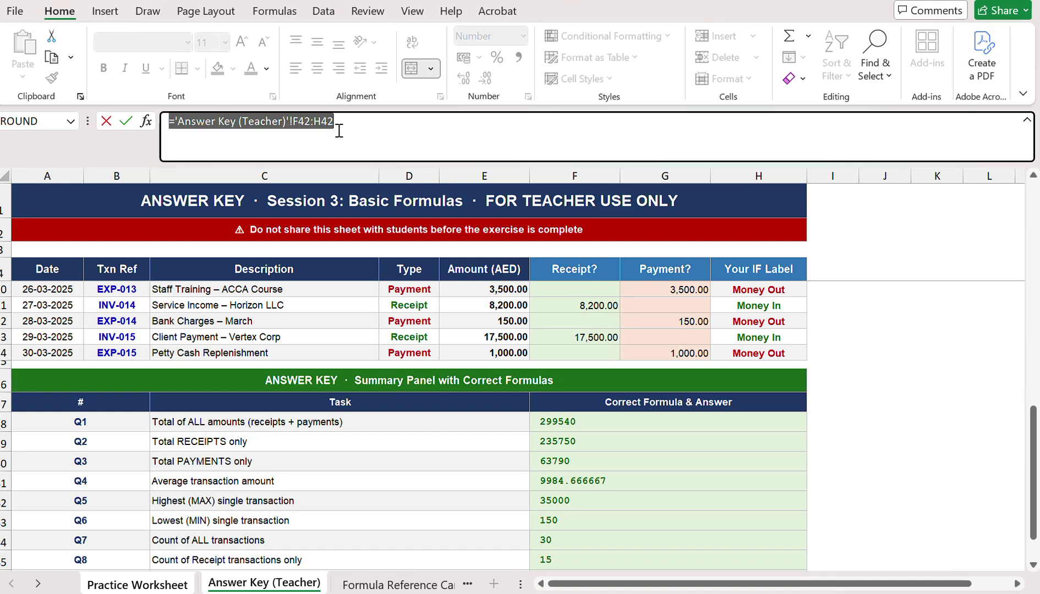
key(BackSpace)
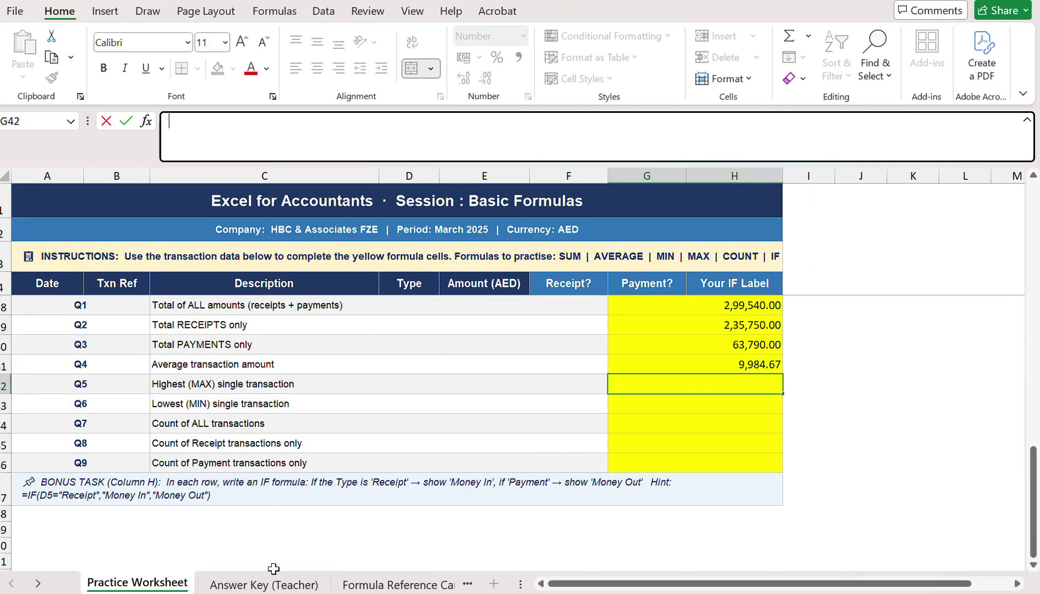
Step: Examine the Q5 highest and Q6 lowest transaction formulas on the answer key sheet and return to the practice worksheet
click(270, 583)
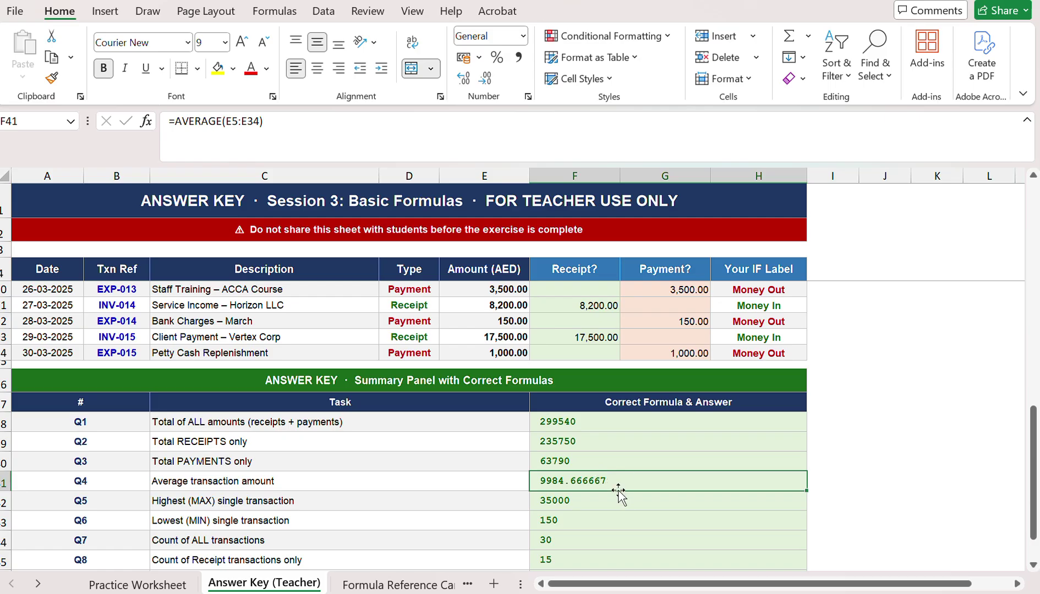
click(614, 498)
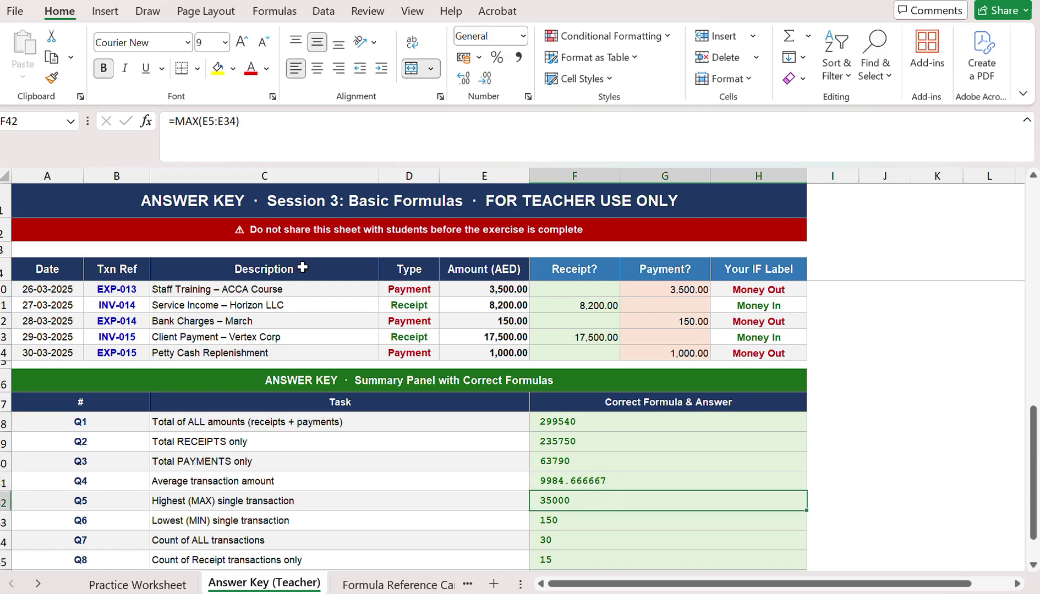
key(Down)
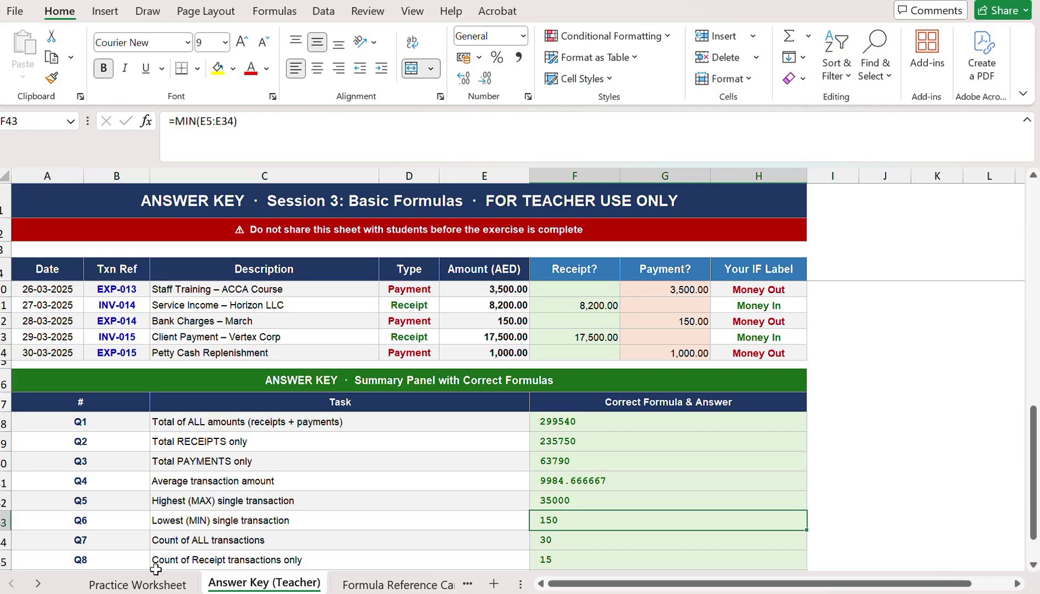
click(145, 584)
scroll(488, 396, up, 11)
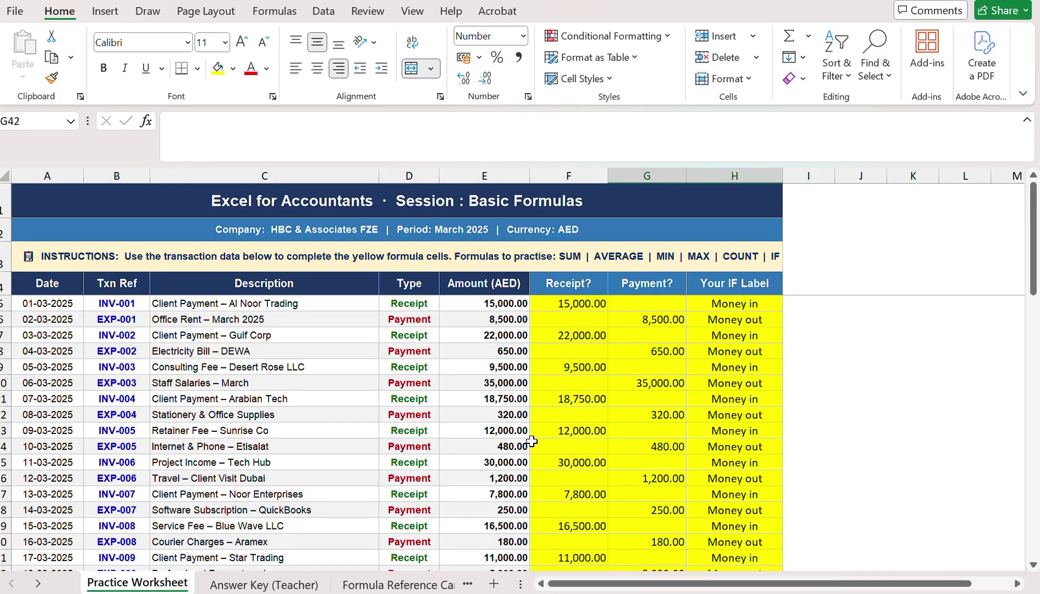
scroll(531, 440, down, 7)
scroll(532, 441, down, 3)
scroll(531, 441, up, 1)
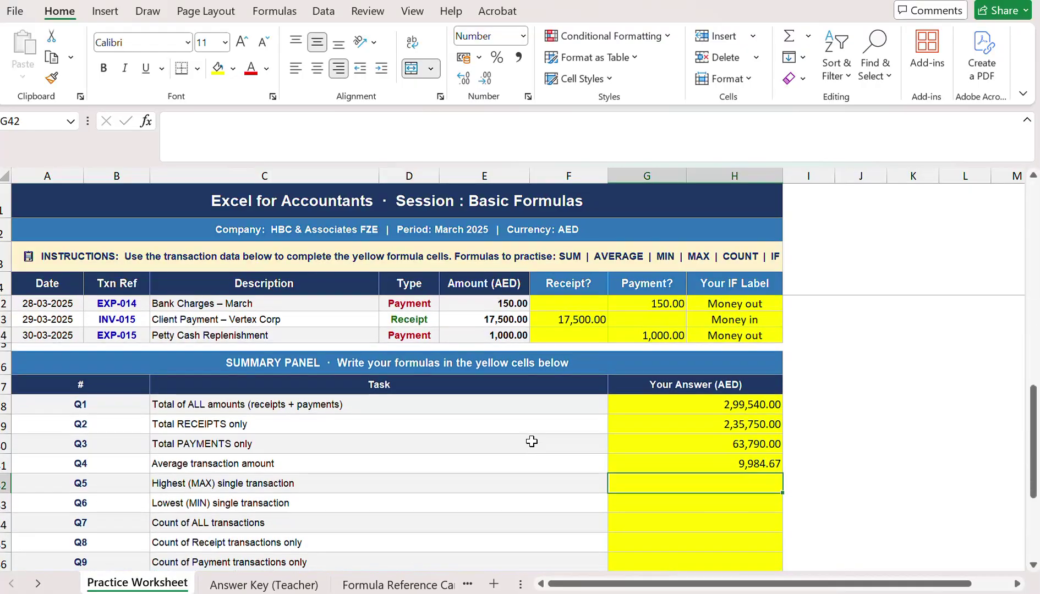
Step: Enter the Q5 highest transaction formula in G42 as MAX over the Amount range E5:E34
text(=MAX()
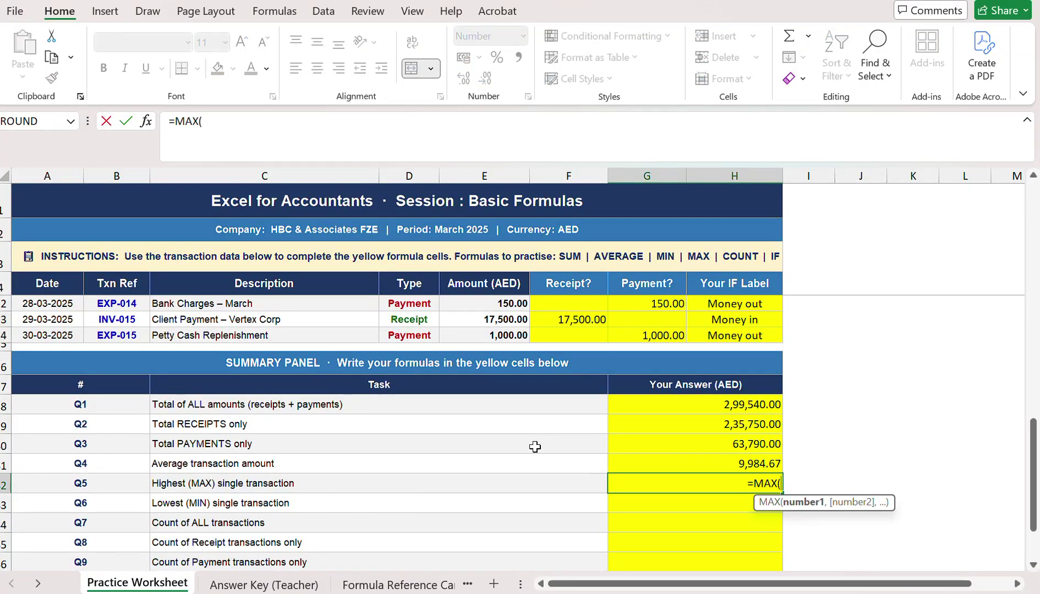
scroll(531, 440, up, 10)
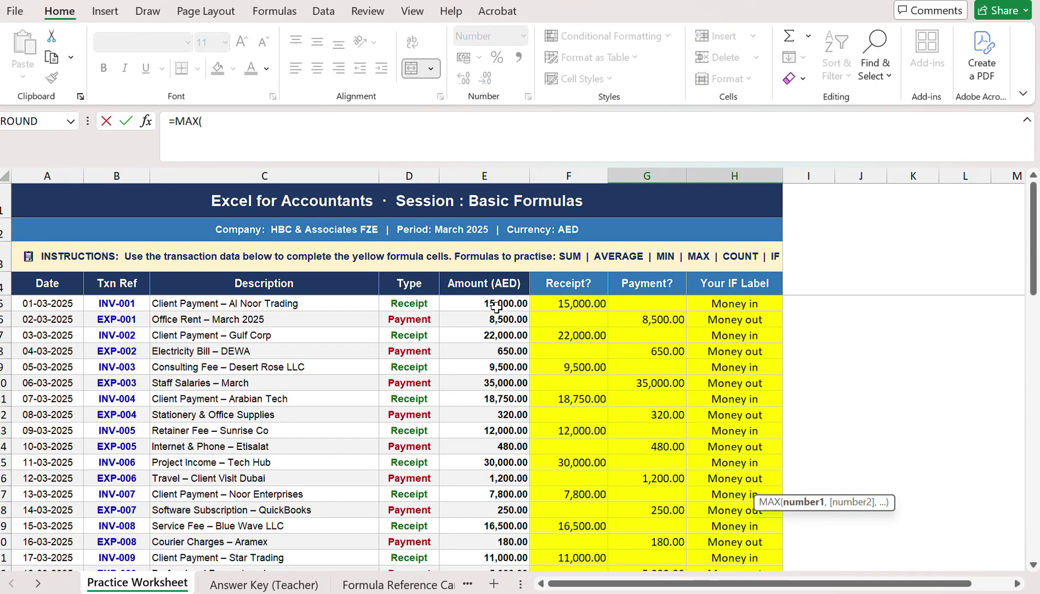
click(497, 305)
key(ctrl+shift+Down)
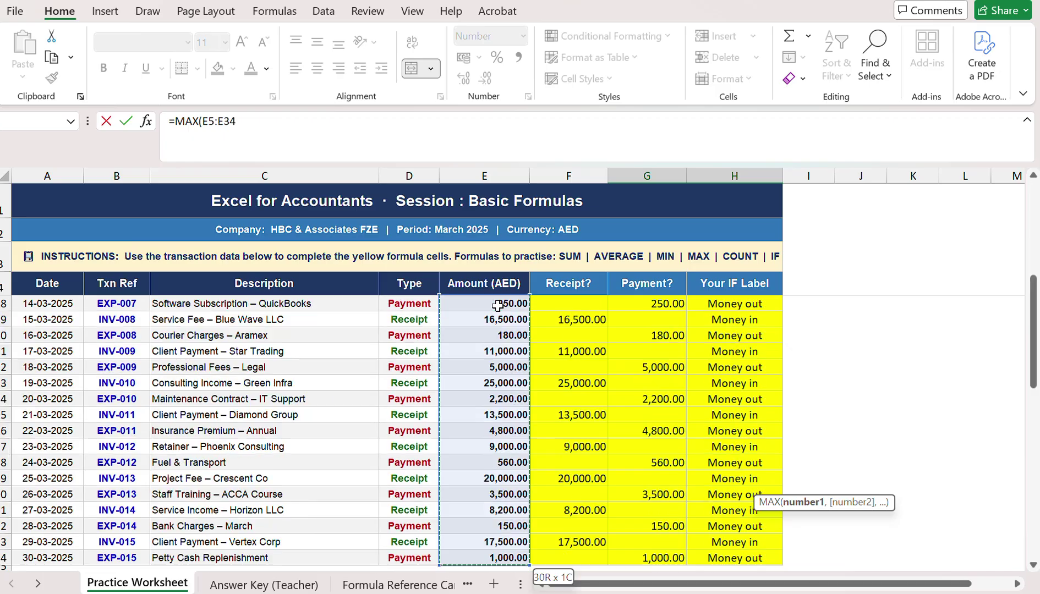
key(Return)
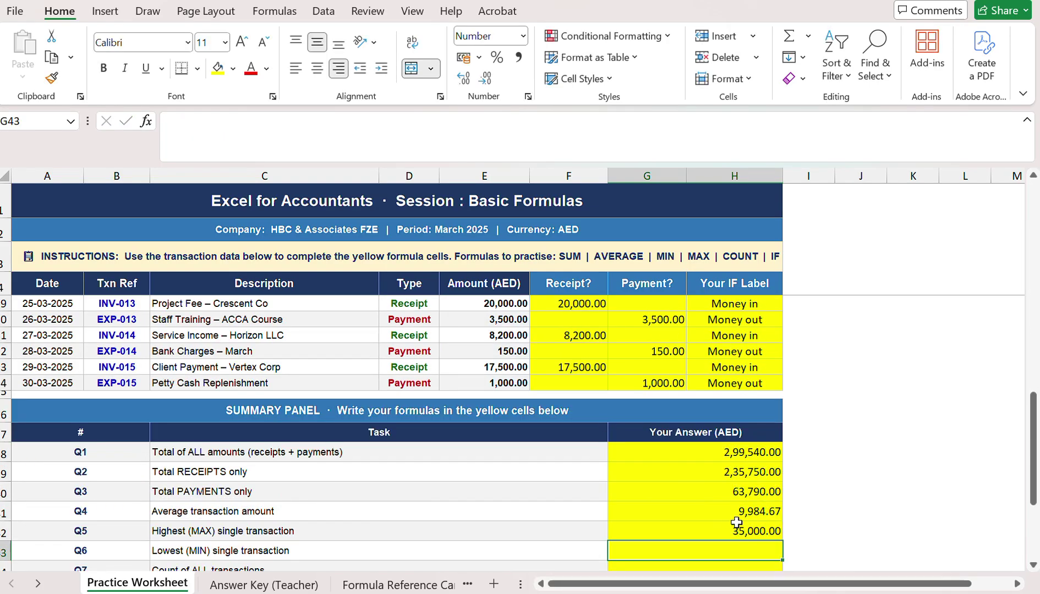
Step: Enter the Q6 lowest transaction formula in G43 as MIN over the Amount range E5:E34
scroll(737, 522, down, 5)
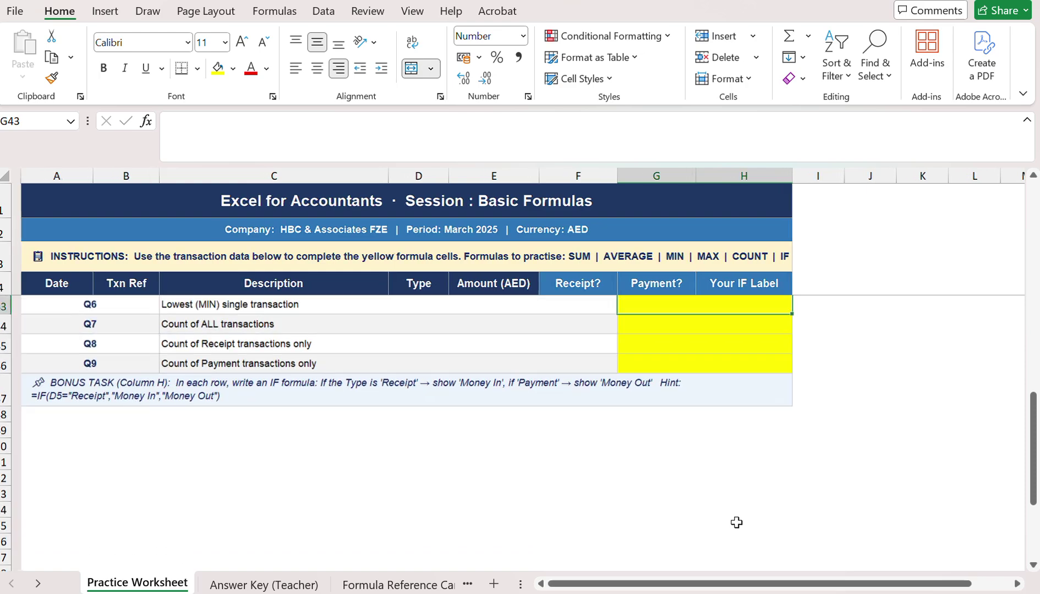
scroll(736, 522, up, 1)
scroll(737, 522, down, 1)
text(=)
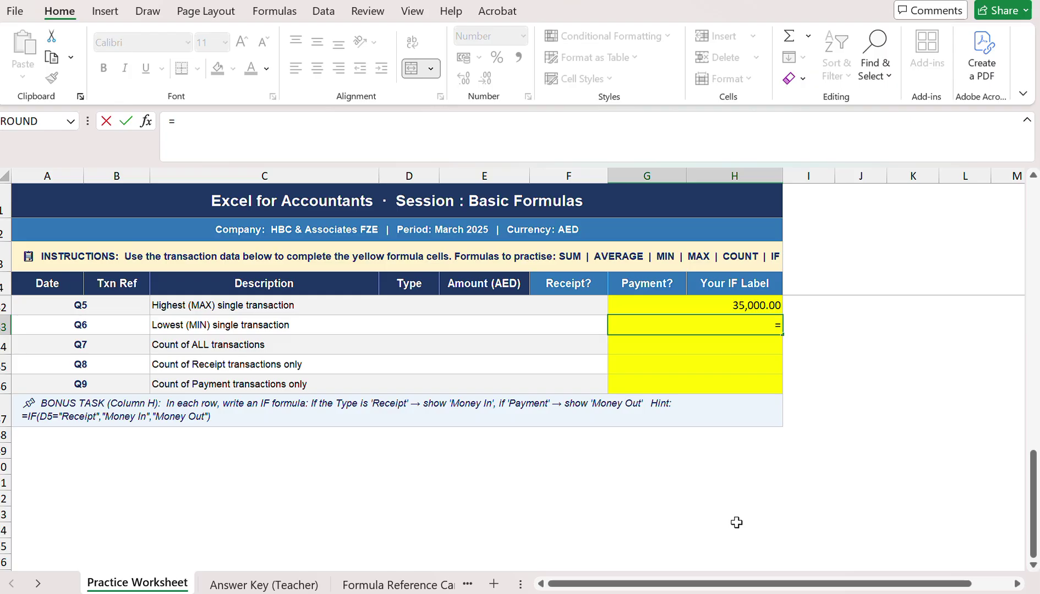
text(MIN)
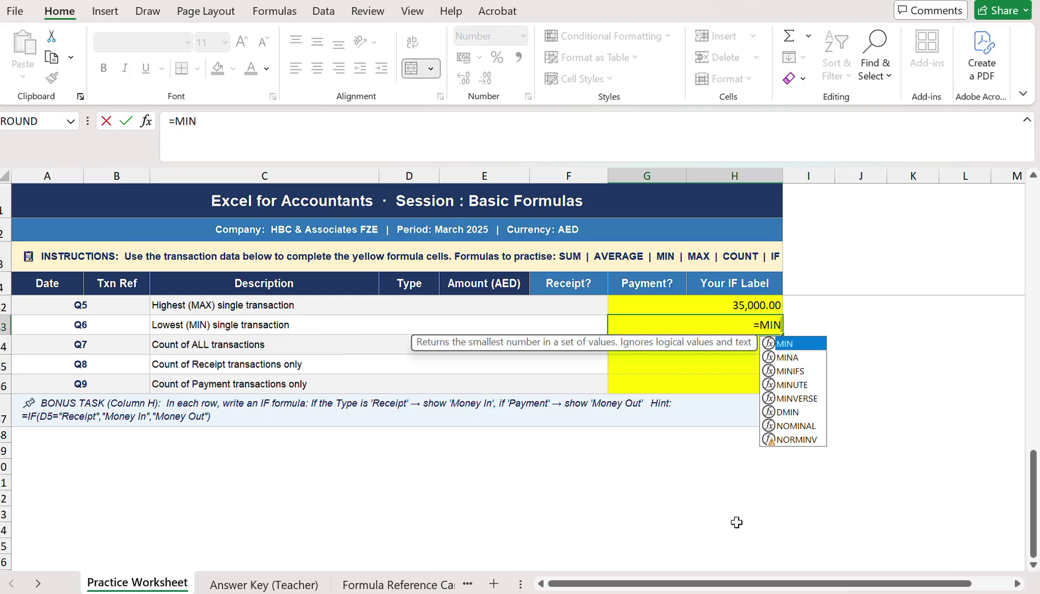
text(()
scroll(736, 522, up, 12)
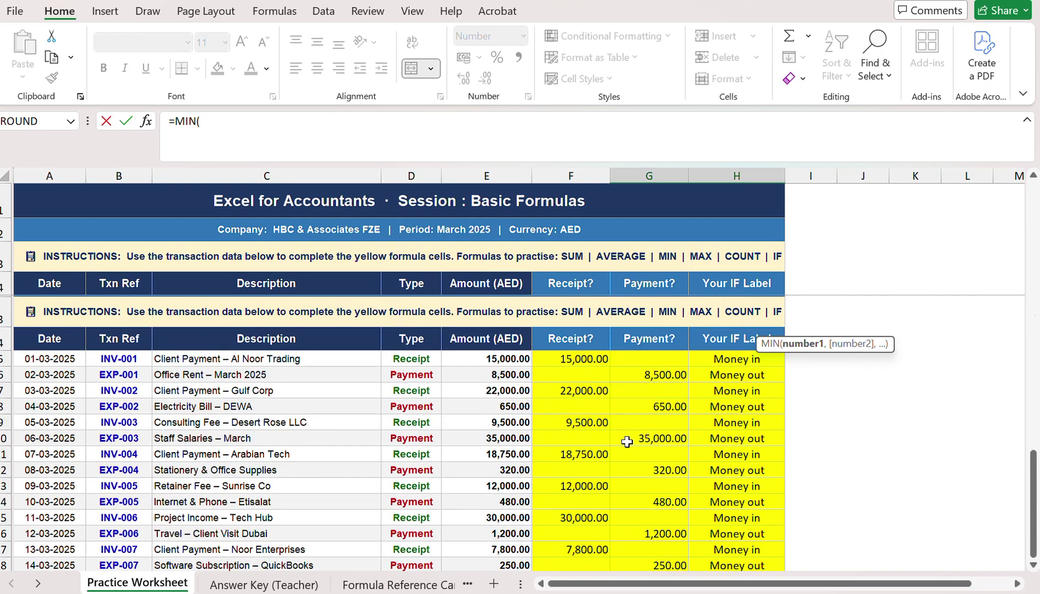
click(520, 304)
key(ctrl+shift+Down)
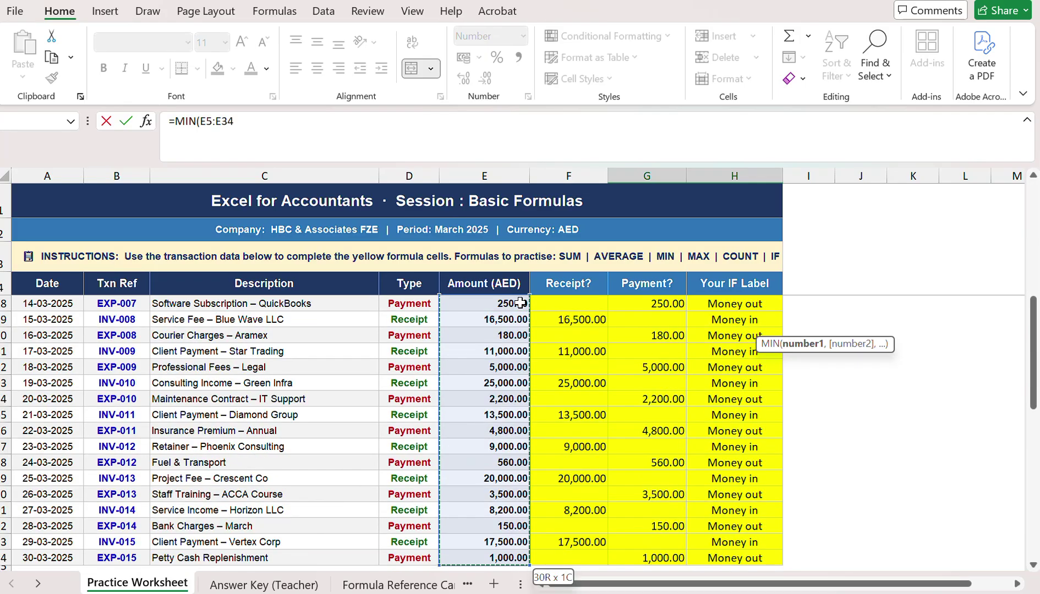
key(Return)
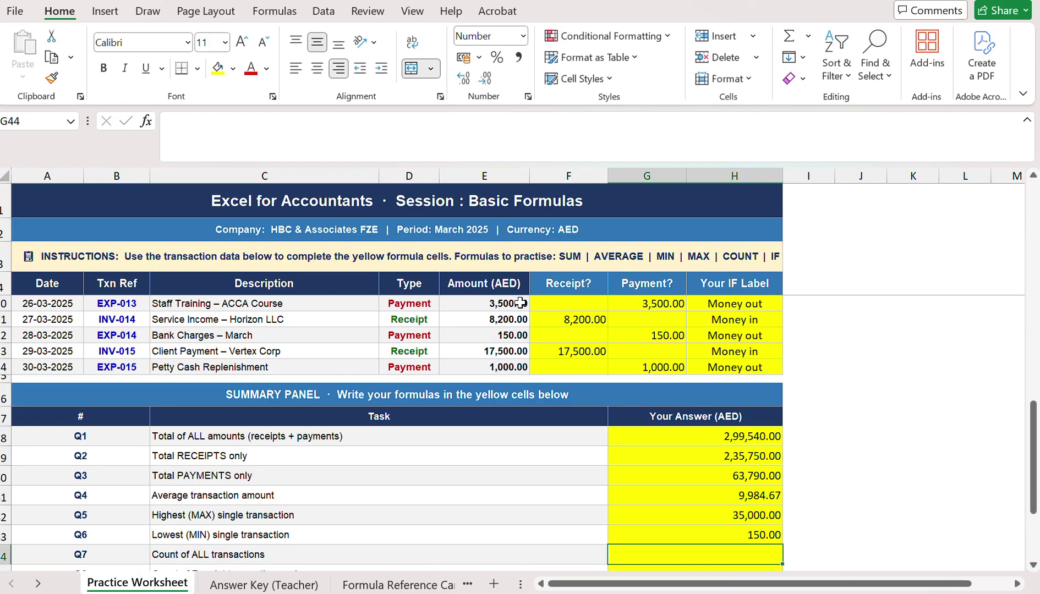
Step: Add the note "Petty Cash" in I43 beside the Q6 answer and "Float" in J43
click(812, 529)
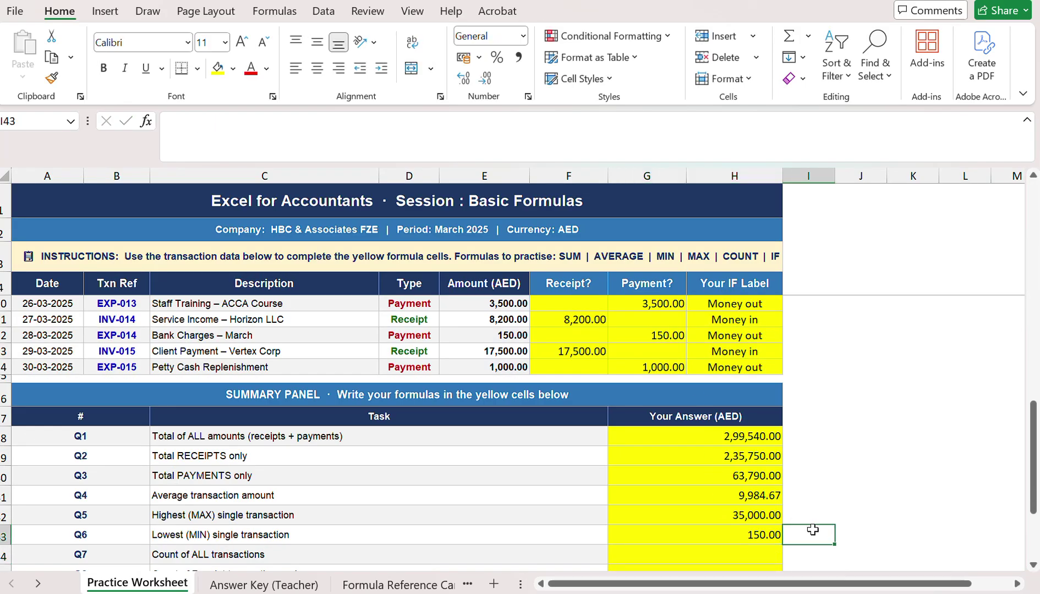
text(Petty Cash)
key(Tab)
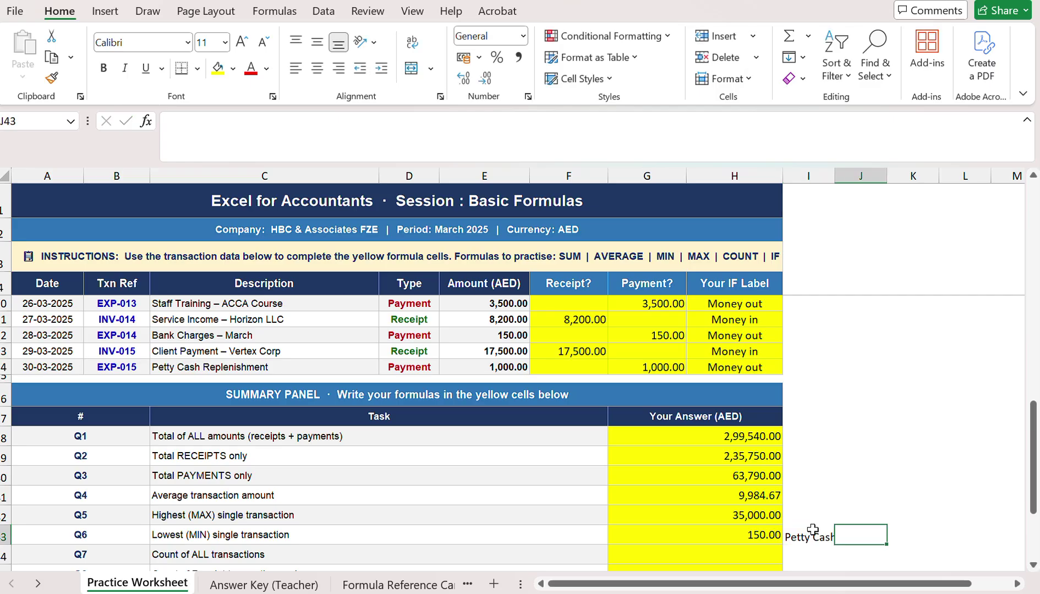
text(Float)
key(Return)
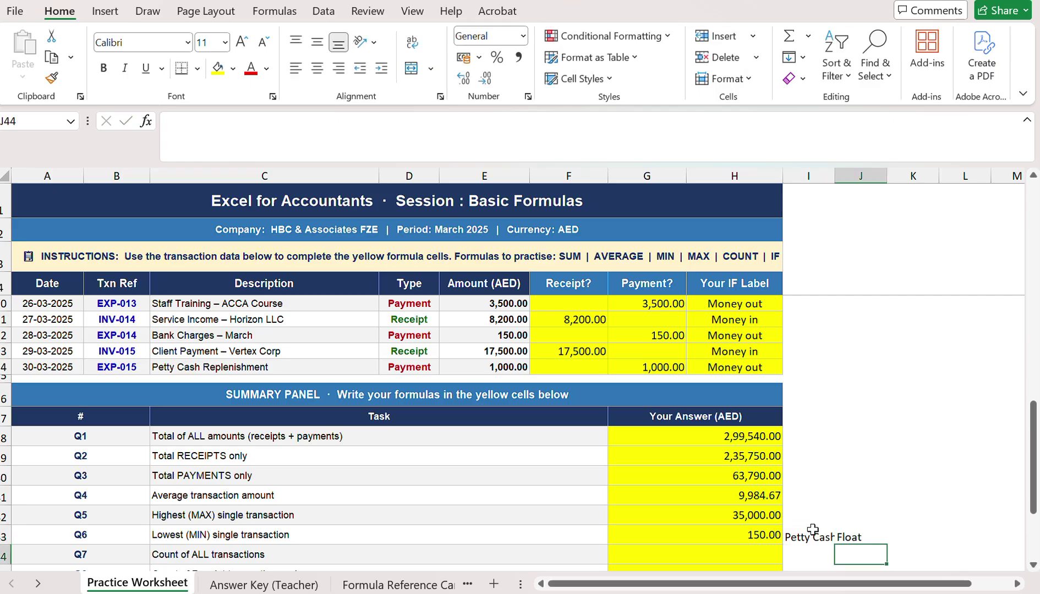
Step: Enter the Q7 count of all transactions in G44 as COUNT over the Amount range E5:E34
key(Left)
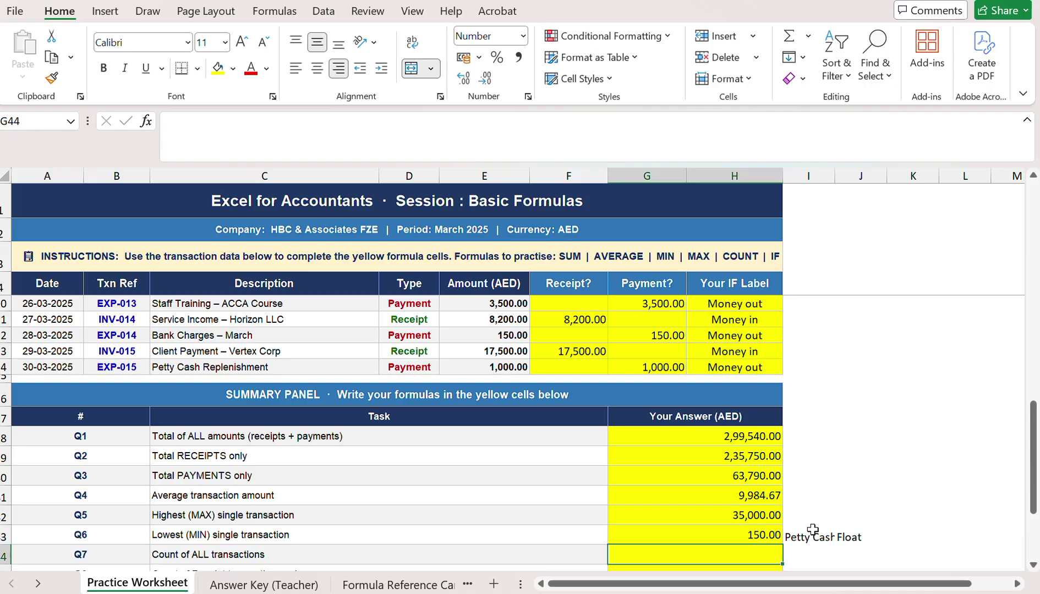
key(Down)
key(Up)
text(=C)
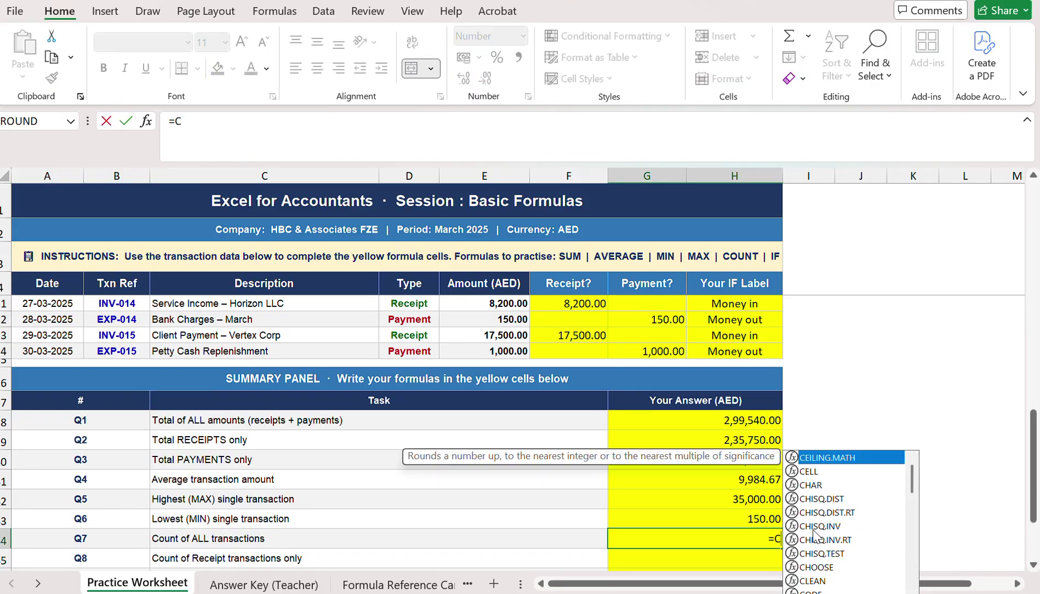
text(ount)
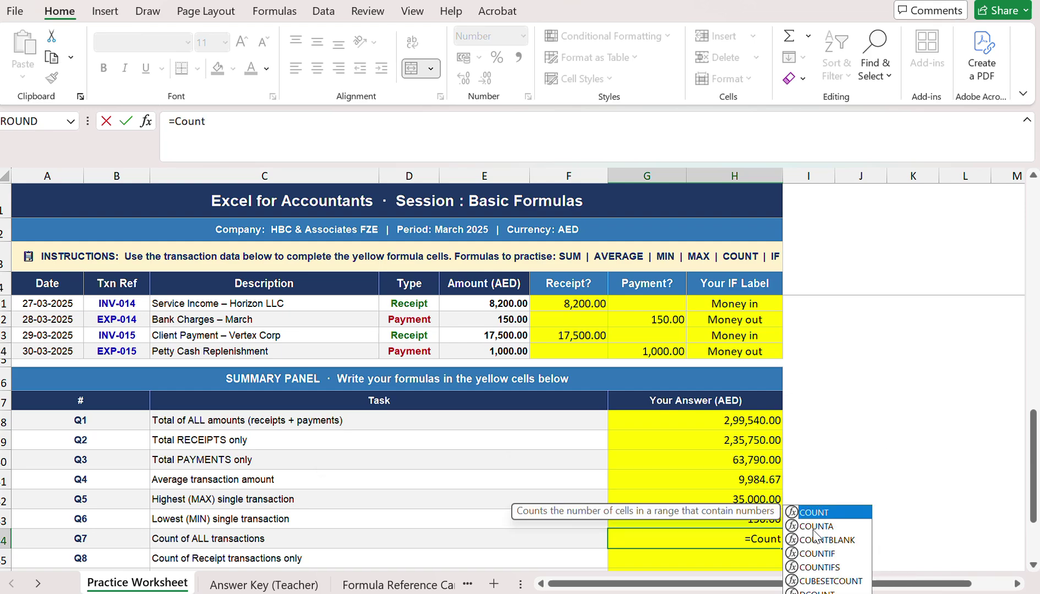
click(814, 529)
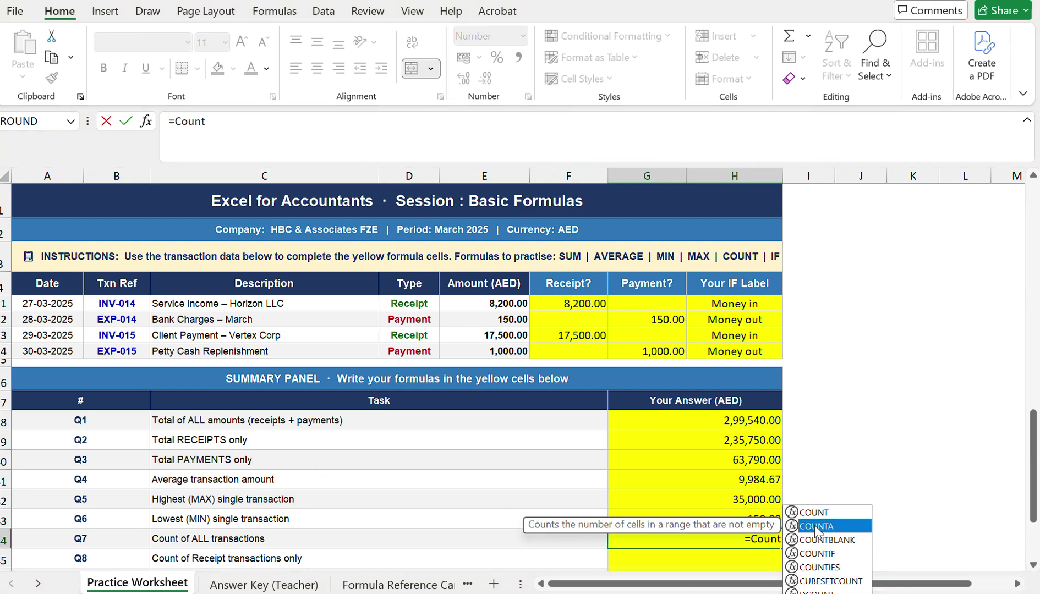
double_click(814, 515)
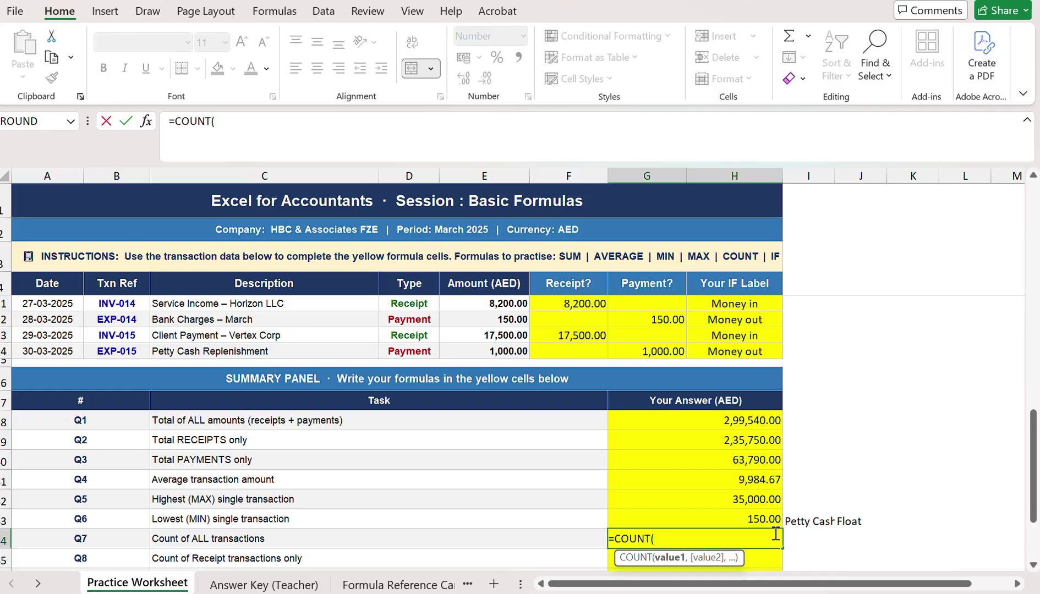
scroll(673, 466, up, 12)
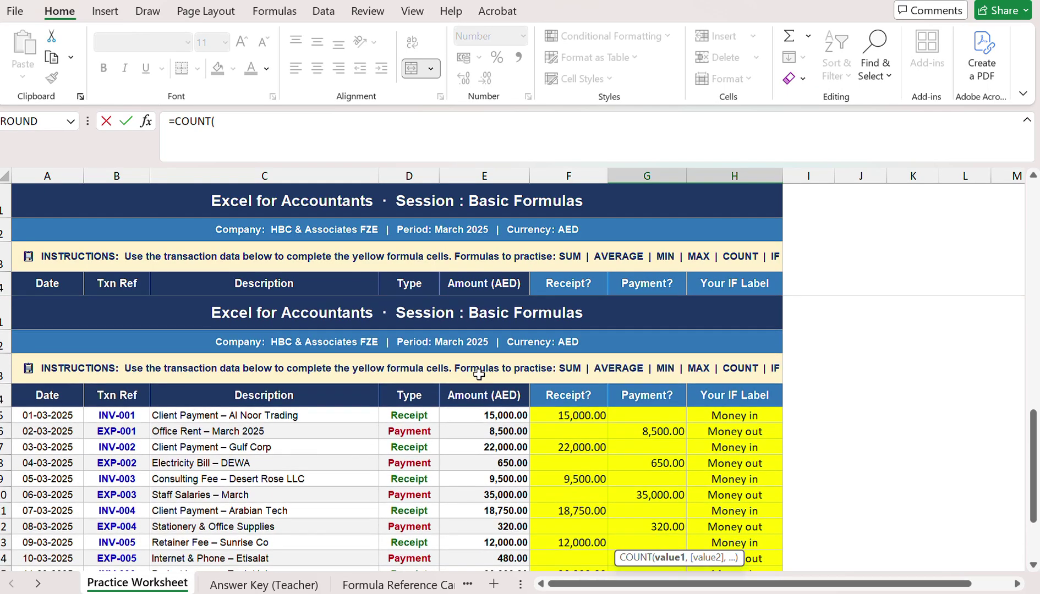
click(507, 303)
key(ctrl+shift+Down)
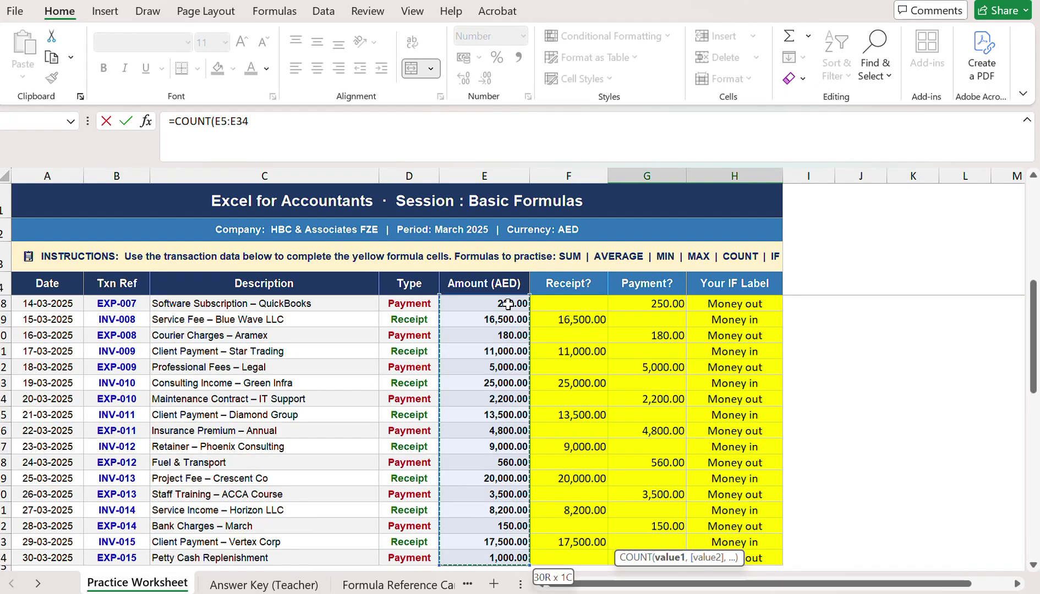
key(ctrl+Return)
key(Return)
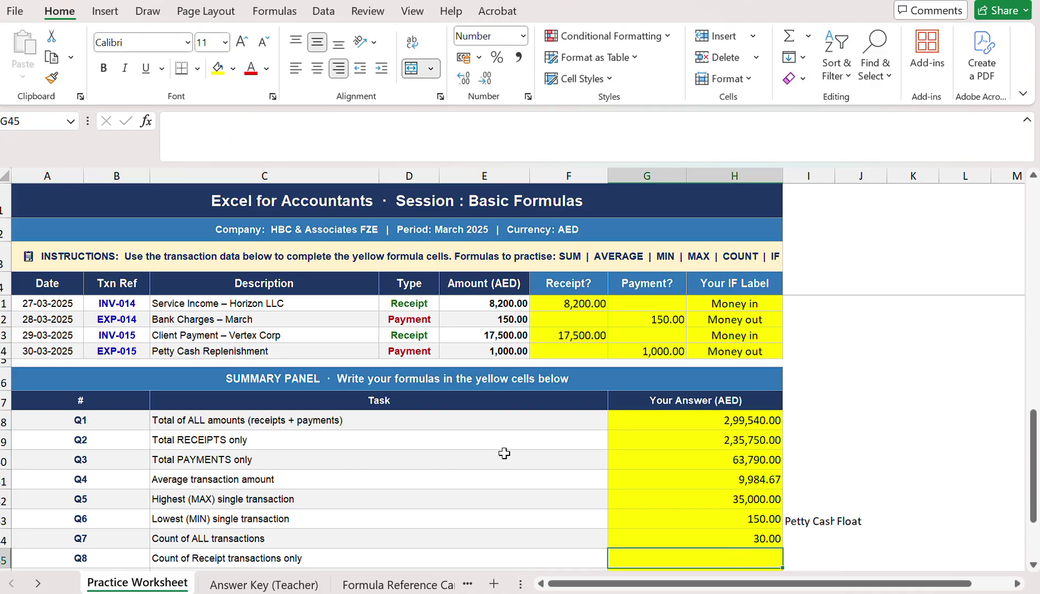
Step: Edit the Q7 formula in G44 to use COUNTA instead of COUNT on the Amount range
click(689, 544)
double_click(690, 543)
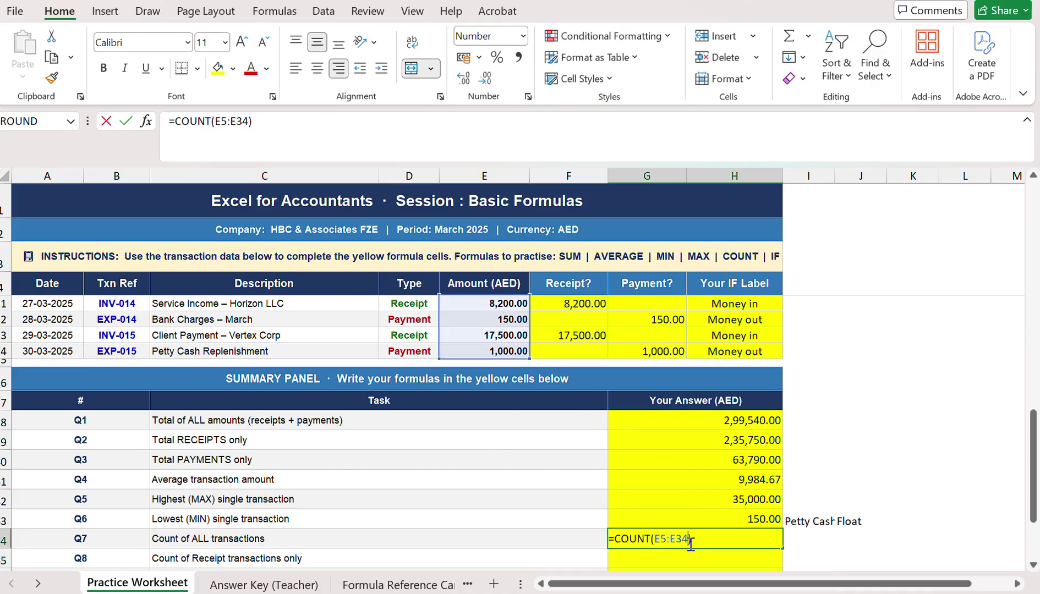
text(A)
key(Return)
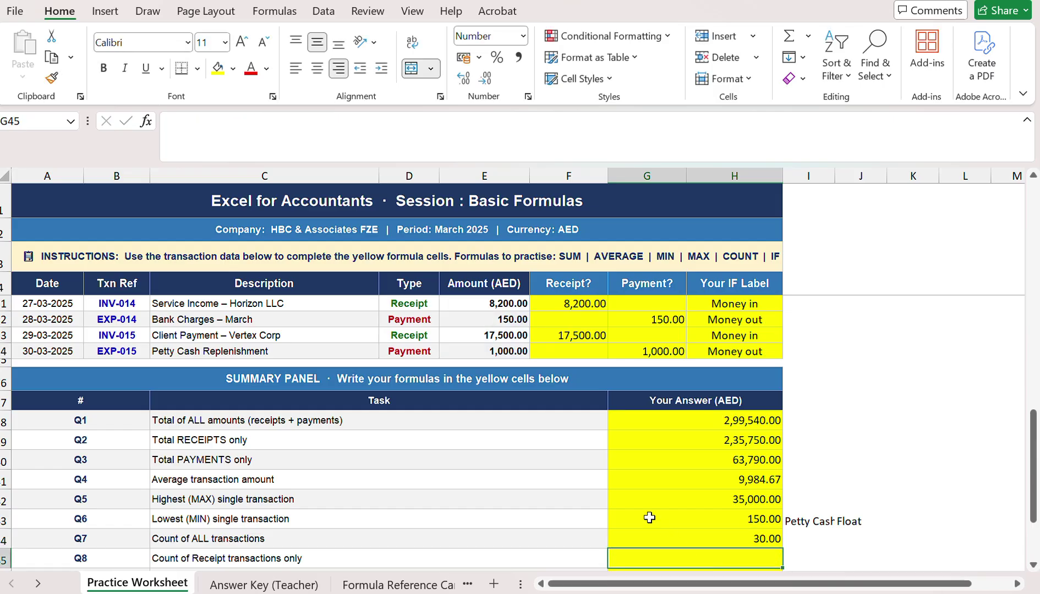
scroll(649, 519, down, 1)
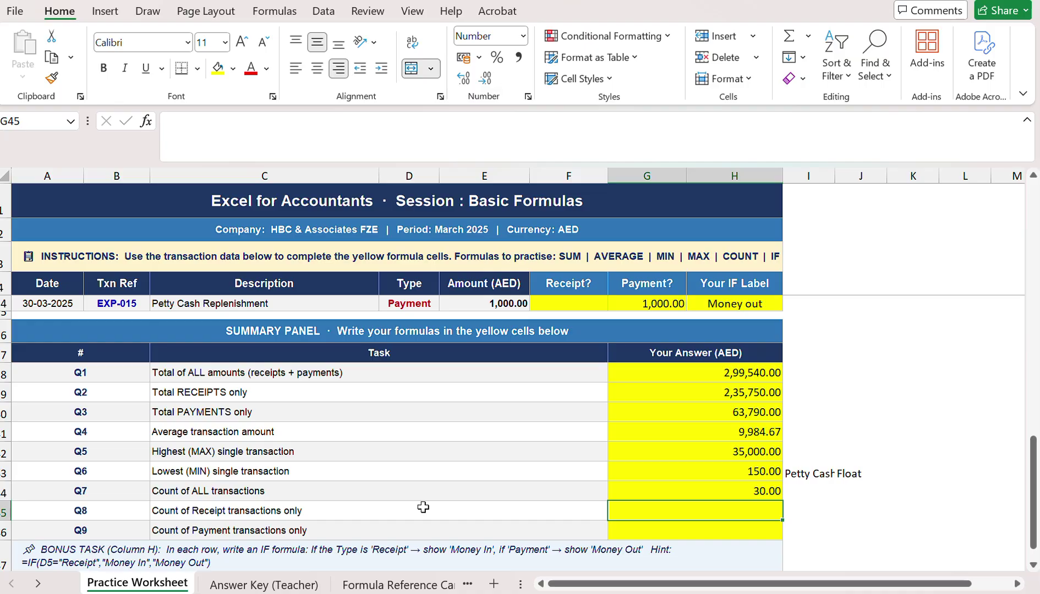
scroll(423, 506, down, 2)
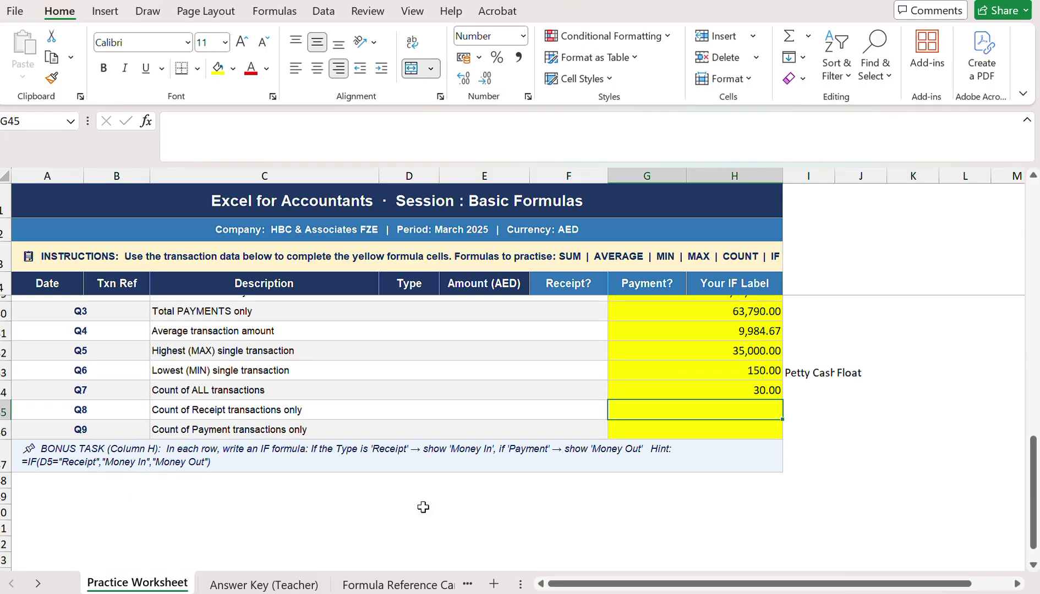